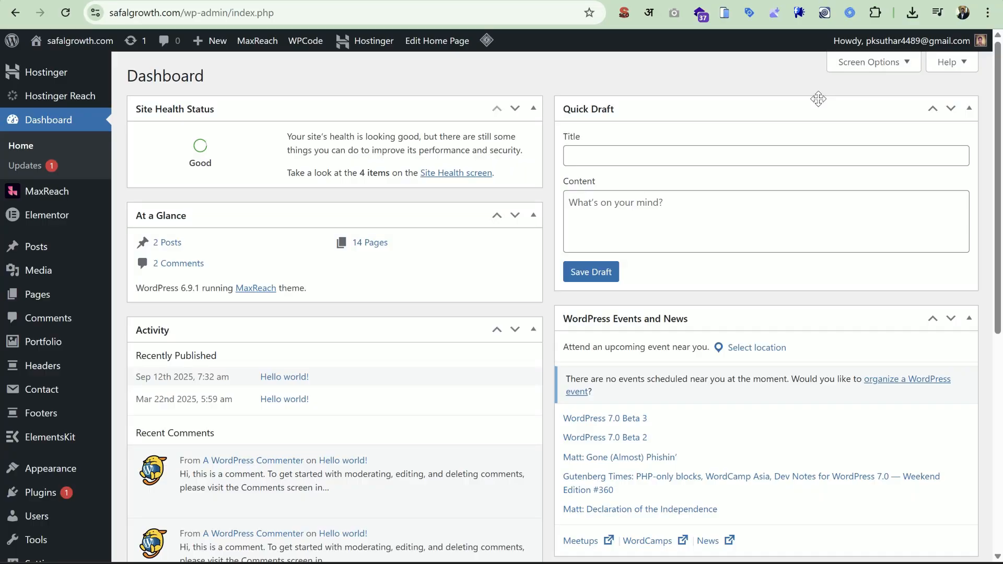
Step: Search the directory of plugins available to add for "chaty"
{"action": "mouse_move", "coordinate": [83, 491]}
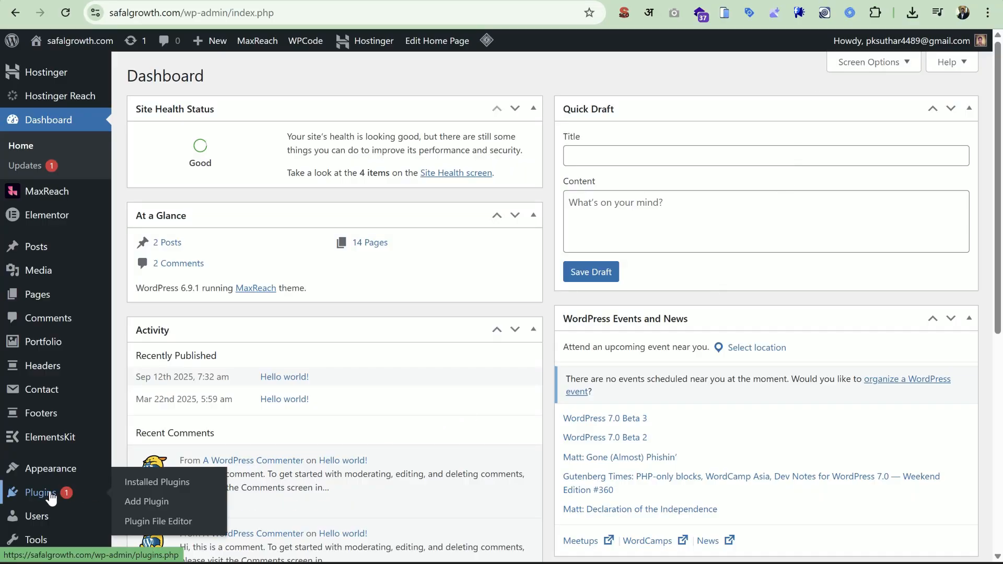
{"action": "left_click", "coordinate": [160, 501]}
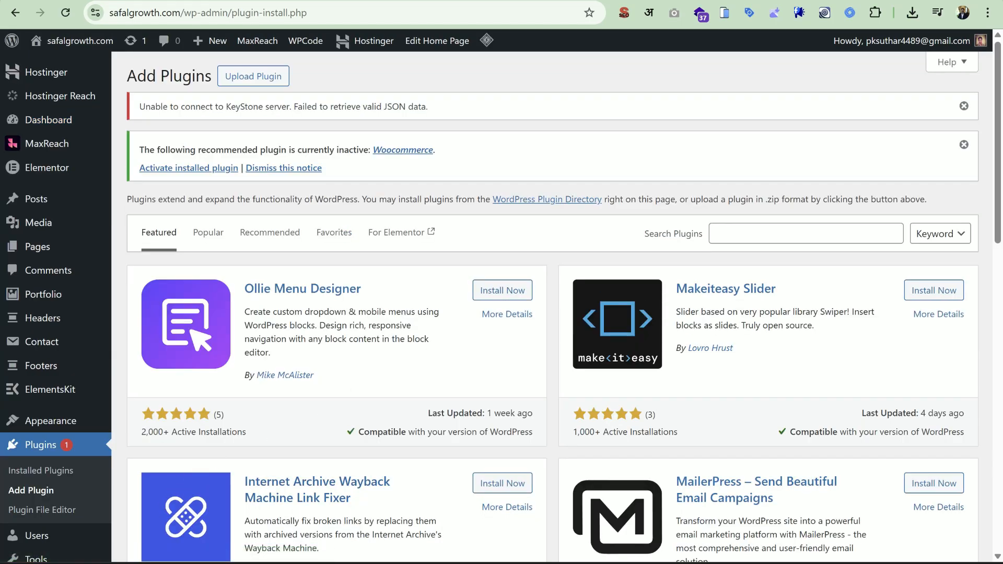
{"action": "left_click", "coordinate": [737, 232]}
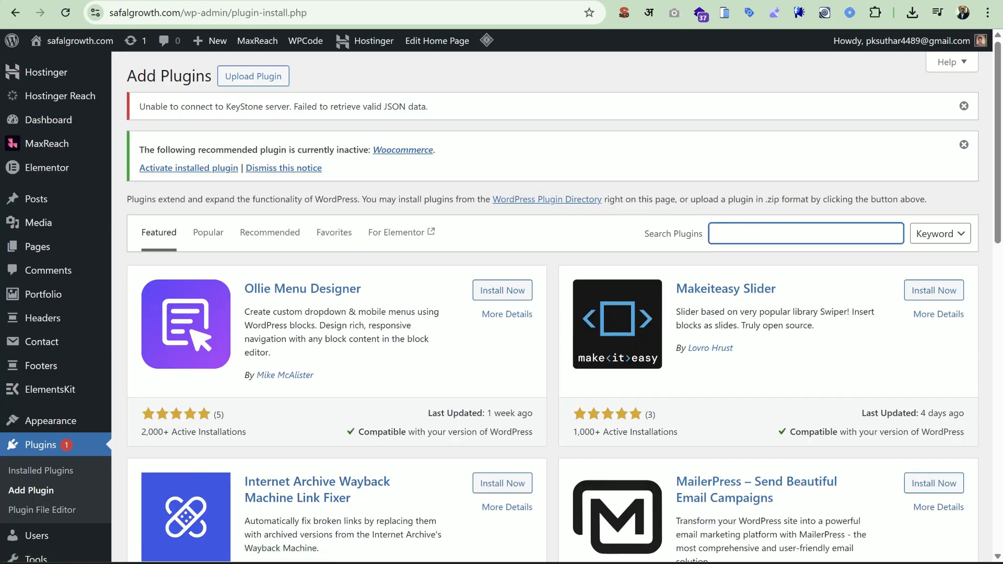
{"action": "type", "text": "chaty"}
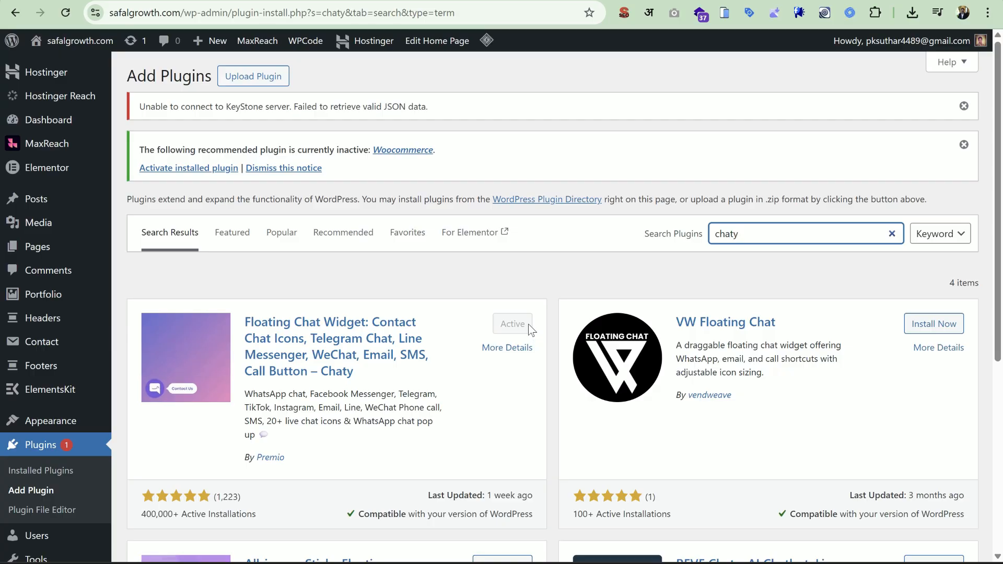
Step: Open the Chaty plugin's page and start creating a new widget, keeping the name Widget-1
{"action": "scroll", "coordinate": [505, 318], "scroll_direction": "down", "scroll_amount": 5}
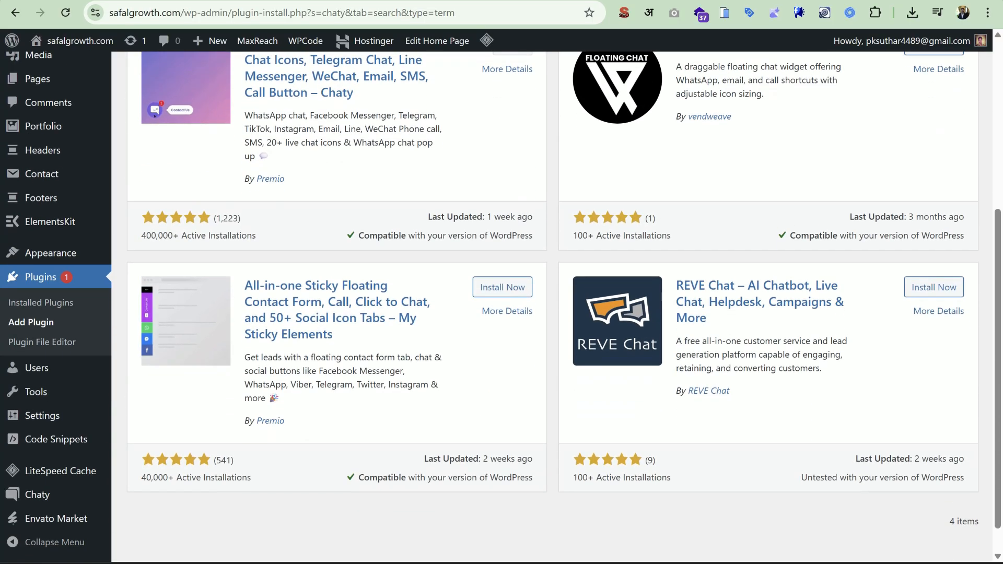
{"action": "left_click", "coordinate": [36, 495]}
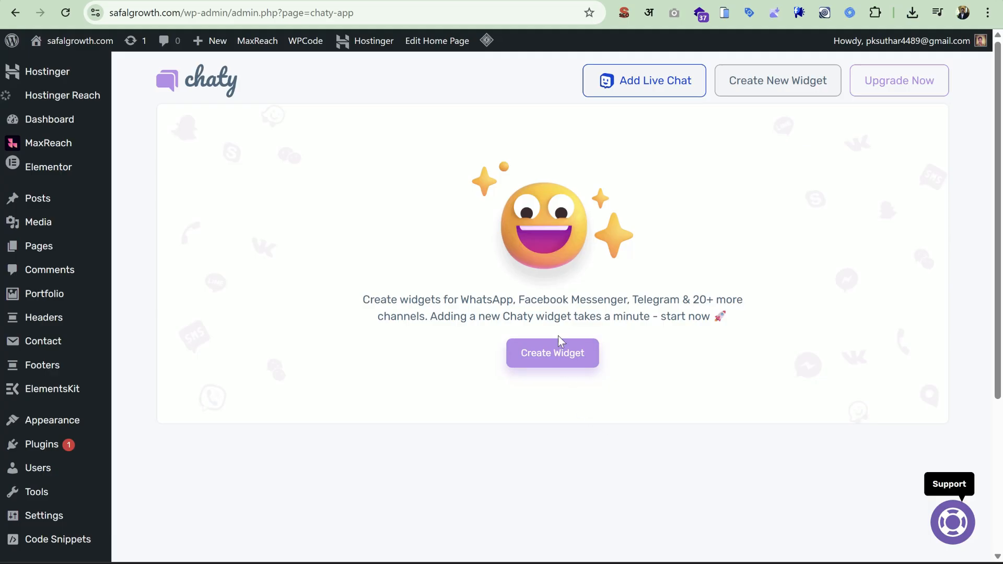
{"action": "left_click", "coordinate": [558, 353]}
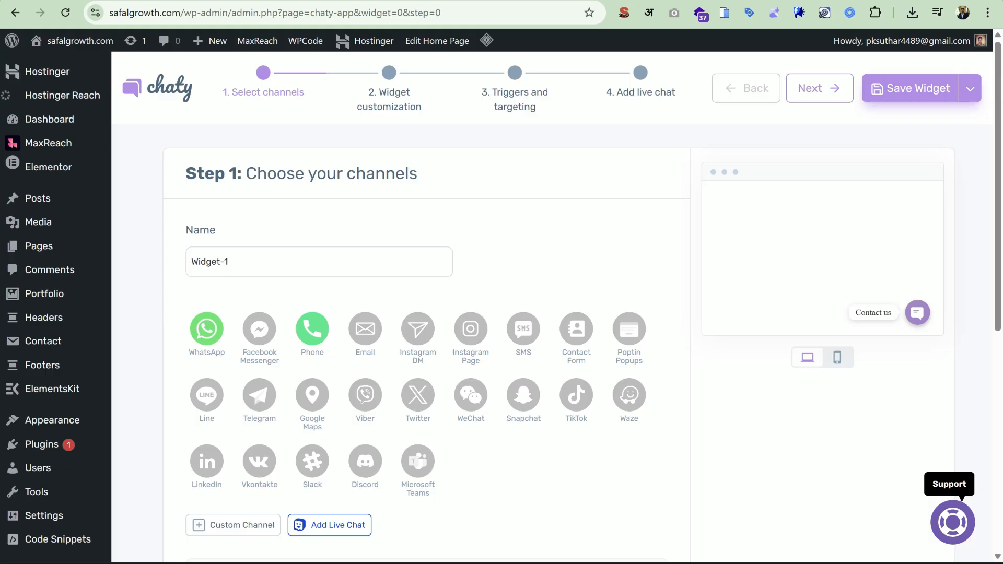
{"action": "left_click", "coordinate": [249, 255]}
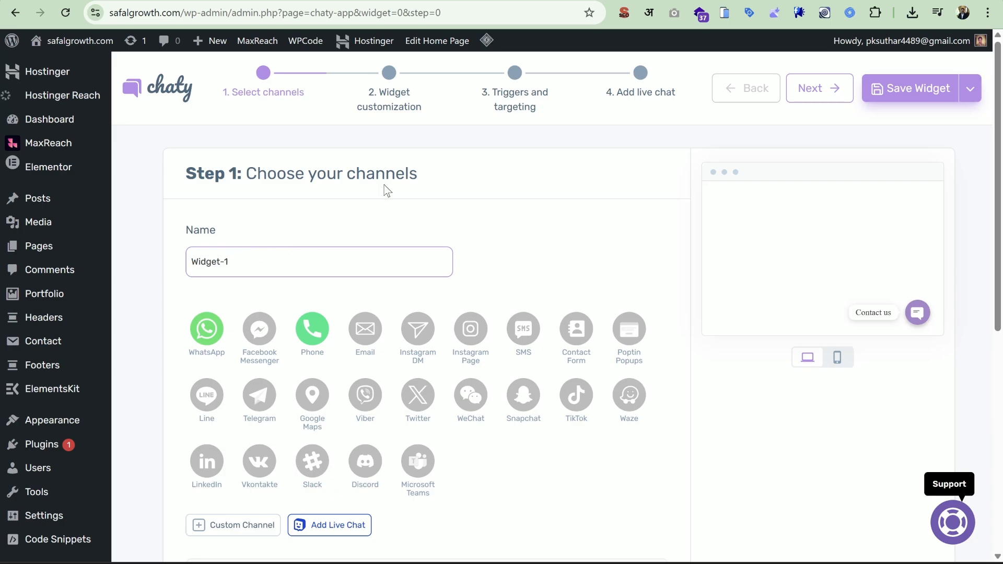
Step: Add the Instagram Page channel to the widget alongside WhatsApp and Phone
{"action": "scroll", "coordinate": [516, 209], "scroll_direction": "down", "scroll_amount": 1}
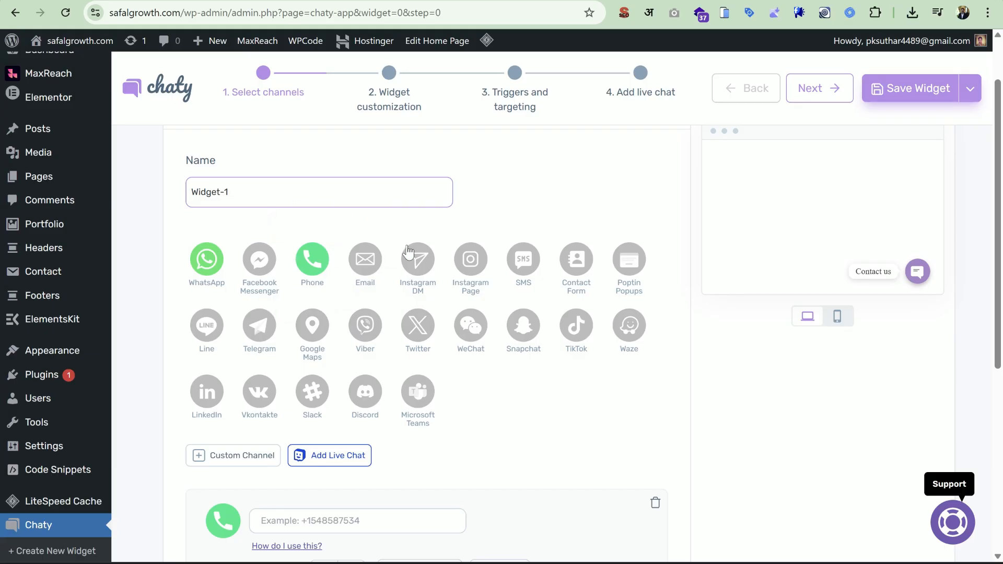
{"action": "left_click", "coordinate": [470, 258]}
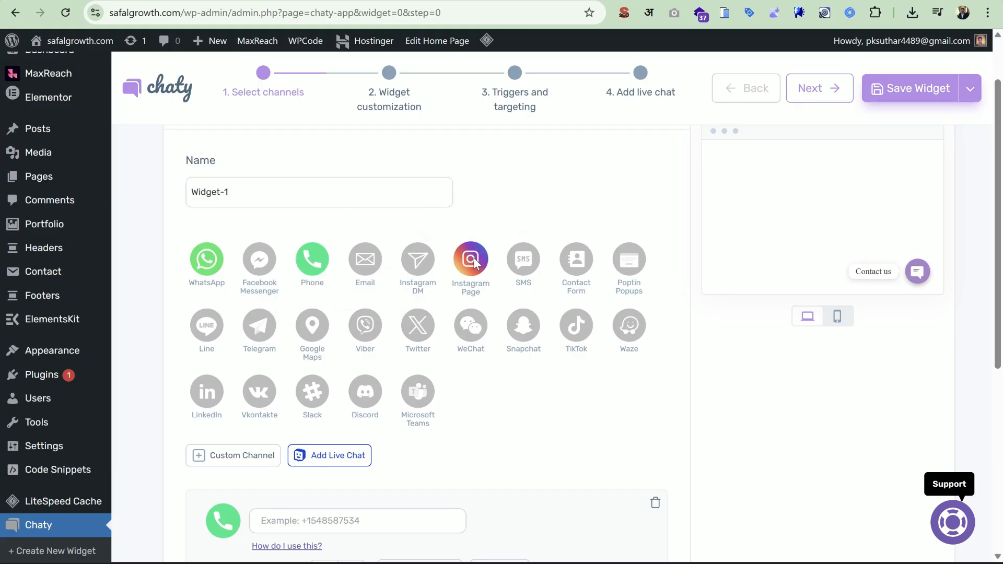
{"action": "scroll", "coordinate": [509, 190], "scroll_direction": "down", "scroll_amount": 7}
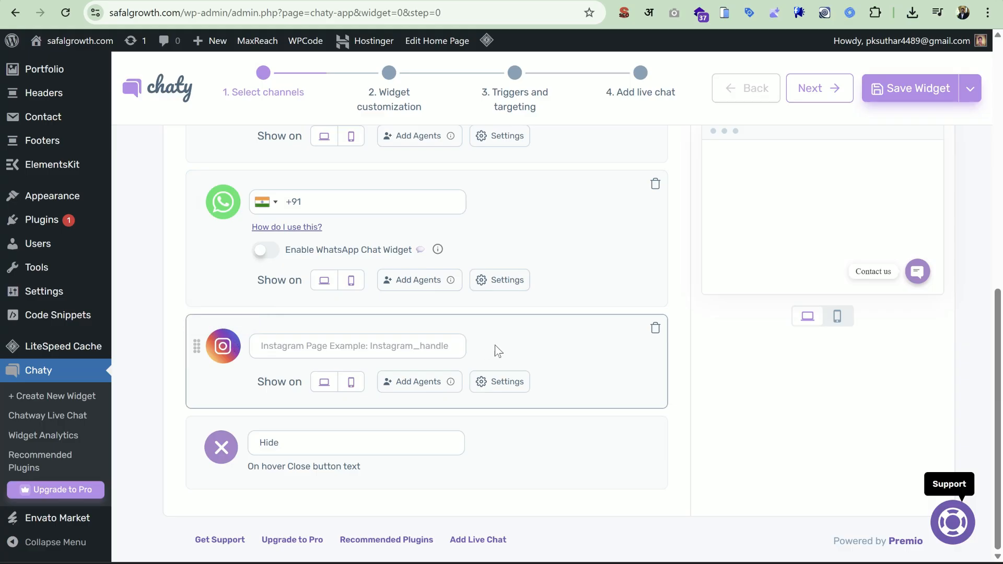
{"action": "scroll", "coordinate": [650, 343], "scroll_direction": "up", "scroll_amount": 5}
{"action": "scroll", "coordinate": [650, 344], "scroll_direction": "up", "scroll_amount": 4}
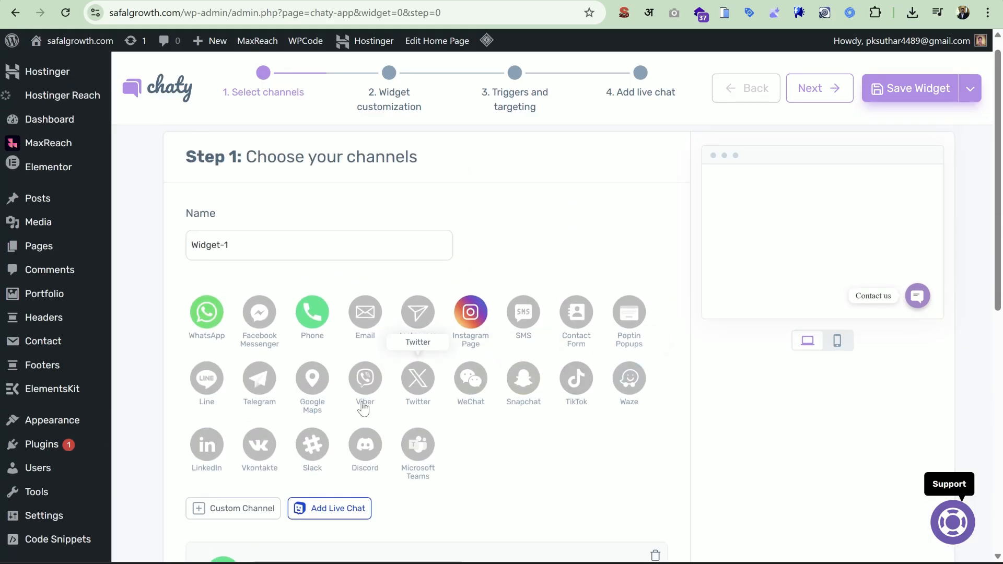
Step: Add a custom link channel to the widget and delete it again
{"action": "scroll", "coordinate": [476, 466], "scroll_direction": "down", "scroll_amount": 3}
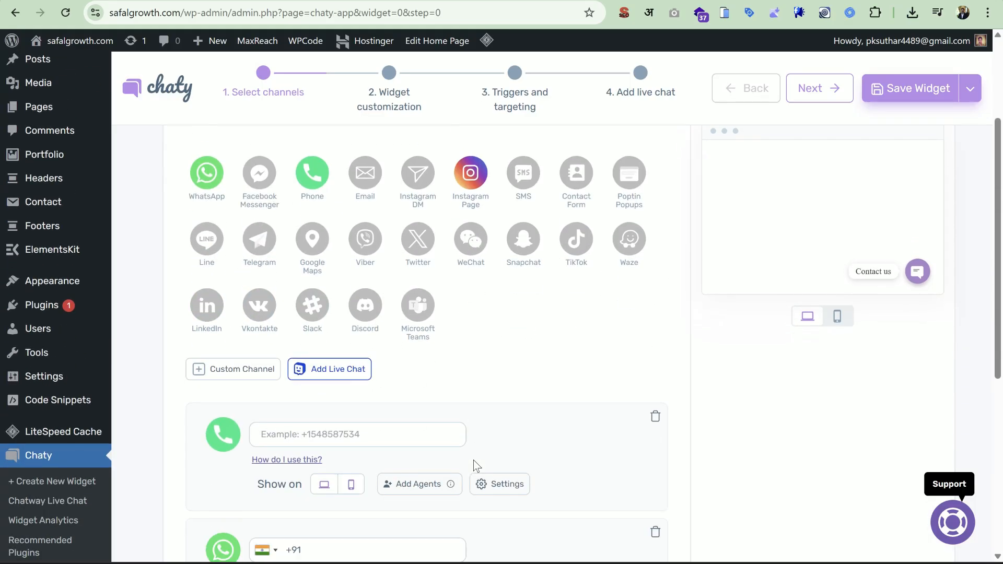
{"action": "left_click", "coordinate": [246, 372]}
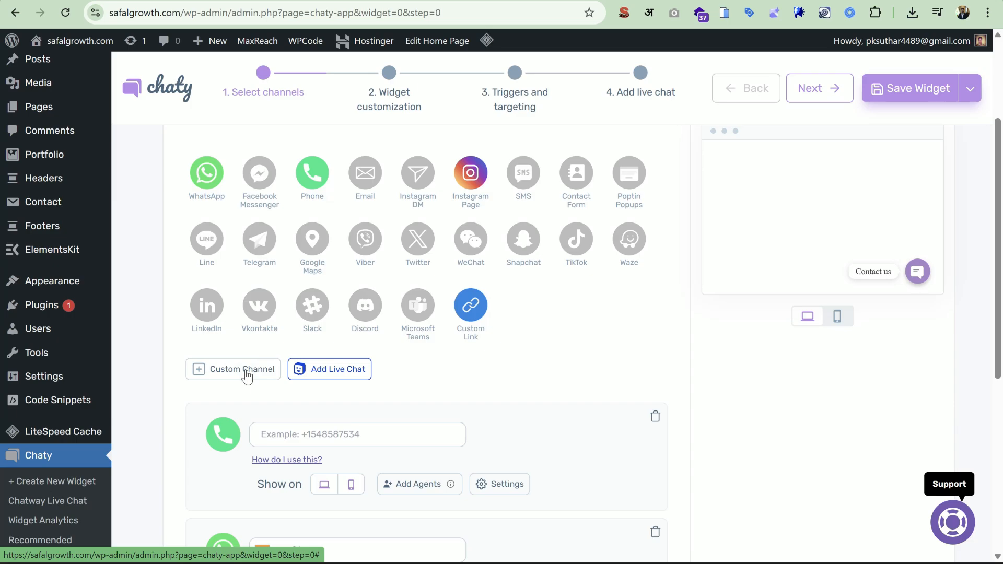
{"action": "scroll", "coordinate": [472, 316], "scroll_direction": "down", "scroll_amount": 1}
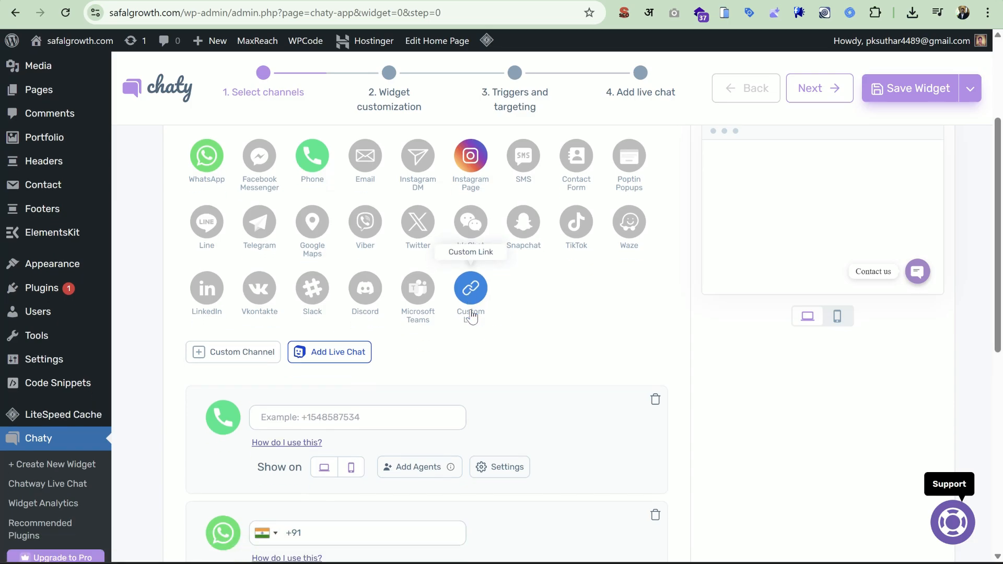
{"action": "left_click", "coordinate": [472, 316]}
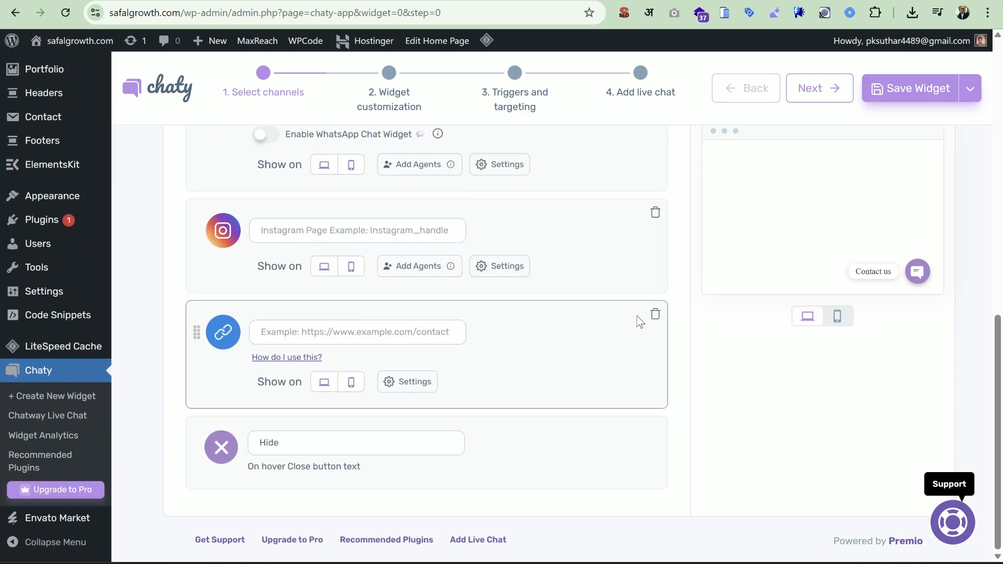
{"action": "left_click", "coordinate": [655, 315]}
Step: Enter the contact phone number for the Phone channel and keep the channel shown on both desktop and mobile
{"action": "scroll", "coordinate": [656, 320], "scroll_direction": "up", "scroll_amount": 7}
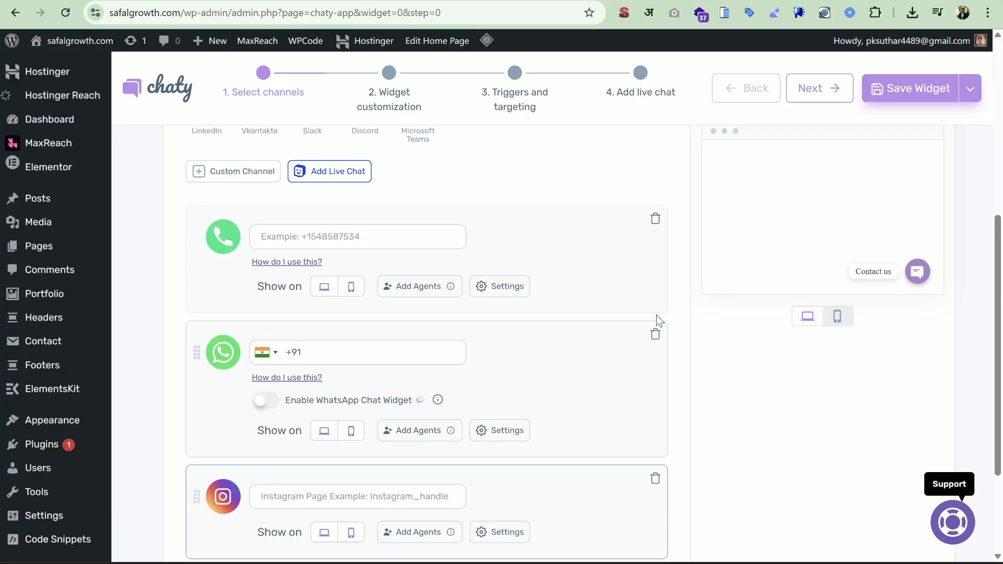
{"action": "scroll", "coordinate": [574, 169], "scroll_direction": "down", "scroll_amount": 5}
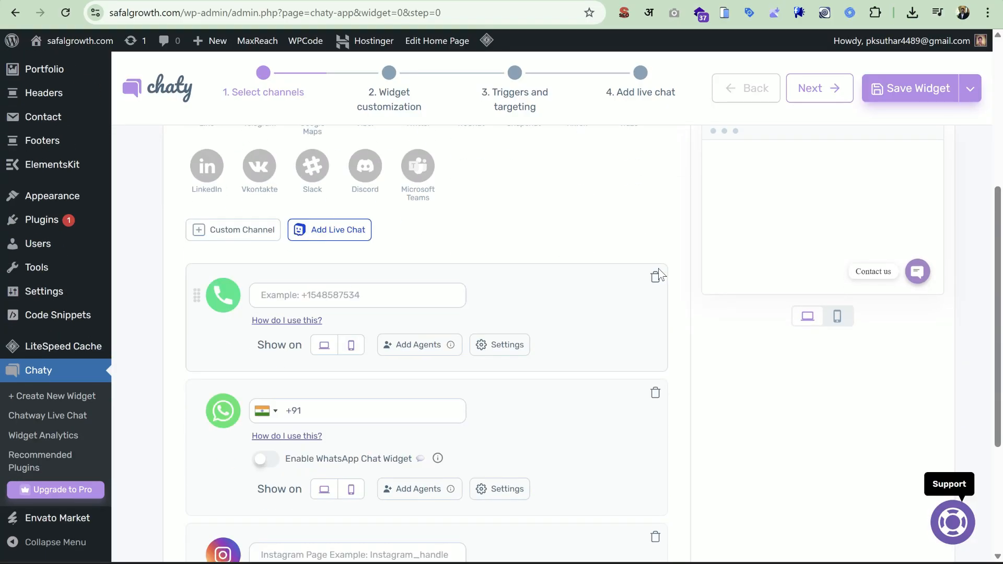
{"action": "left_click", "coordinate": [313, 293]}
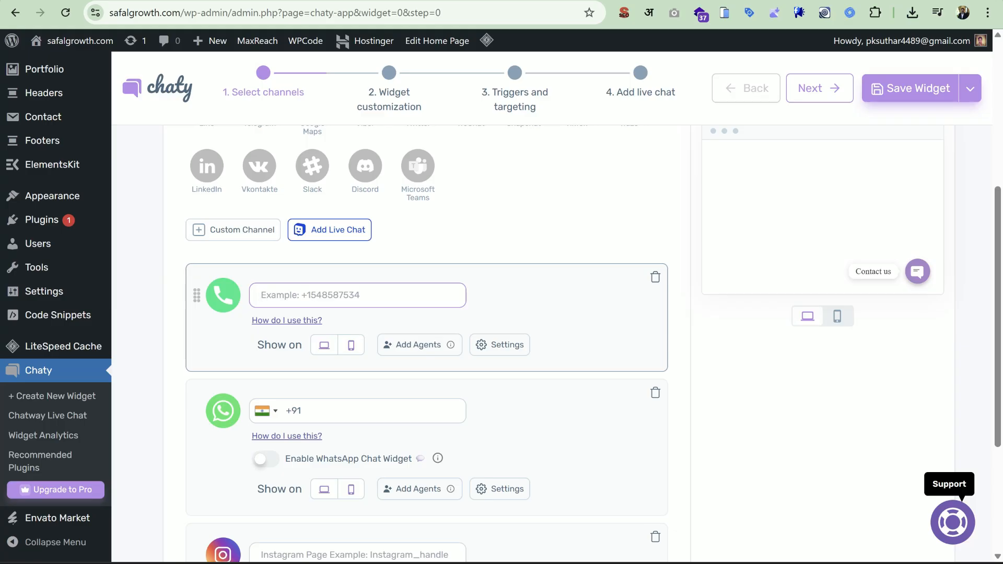
{"action": "type", "text": "1234567890"}
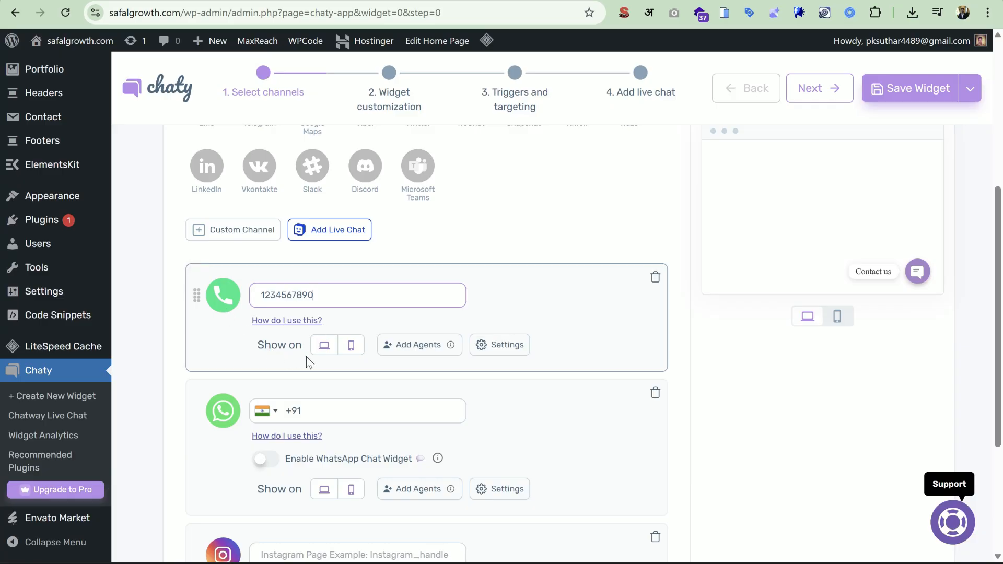
{"action": "left_click", "coordinate": [338, 348]}
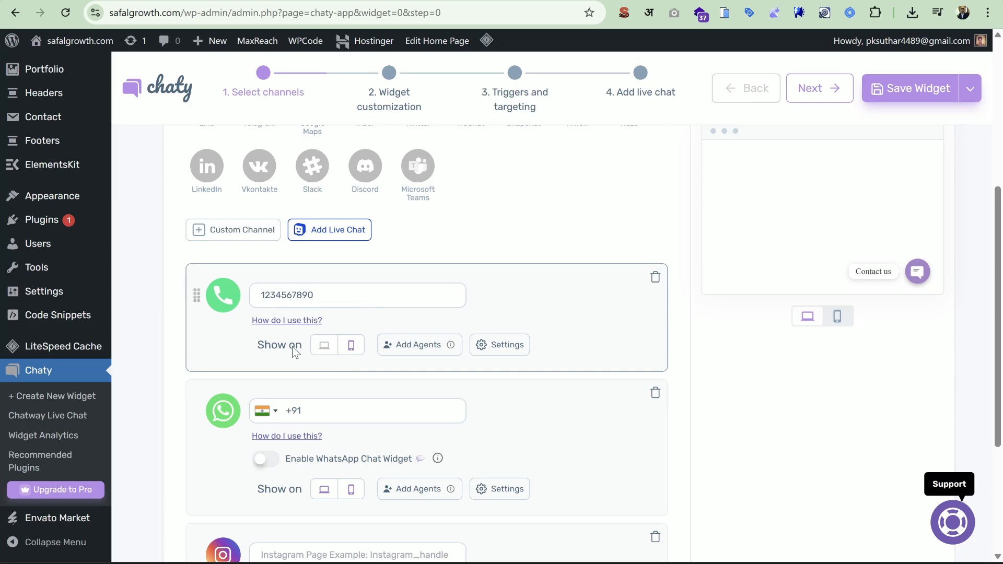
{"action": "left_click", "coordinate": [320, 352]}
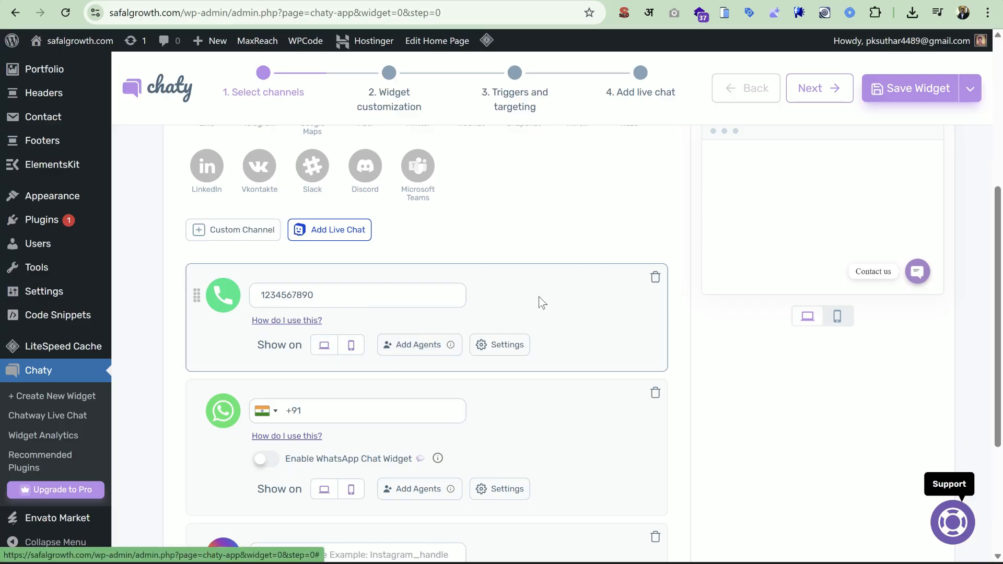
Step: In the Phone channel's settings, set the icon colour to red and the on-hover text to "Call"
{"action": "left_click", "coordinate": [515, 345]}
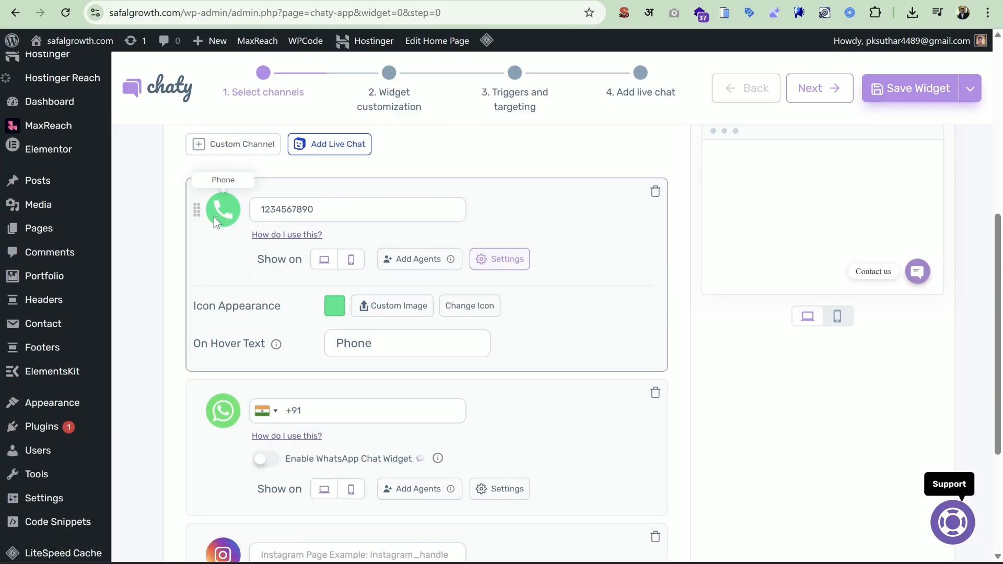
{"action": "left_click", "coordinate": [335, 308]}
{"action": "left_click", "coordinate": [458, 341]}
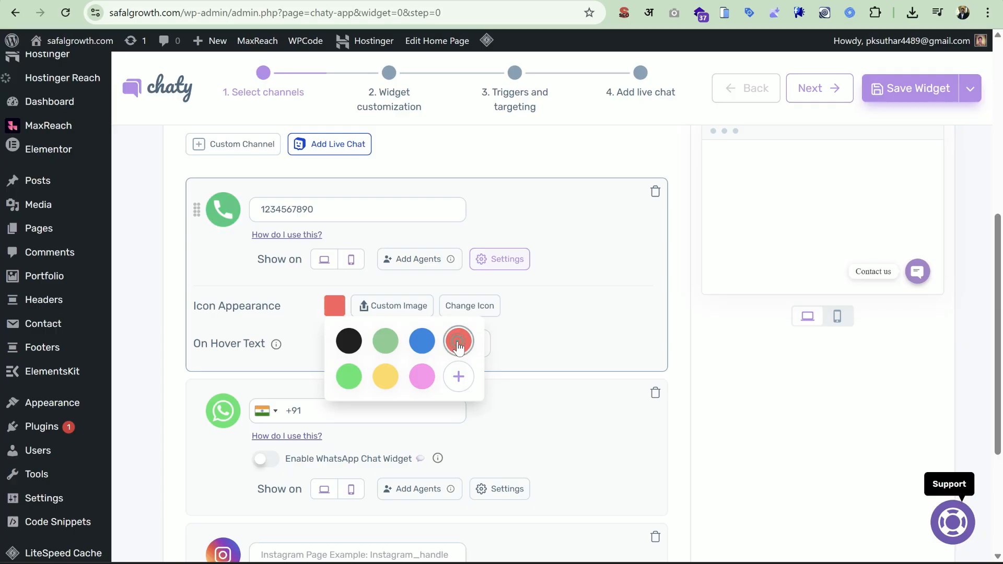
{"action": "left_click", "coordinate": [574, 291]}
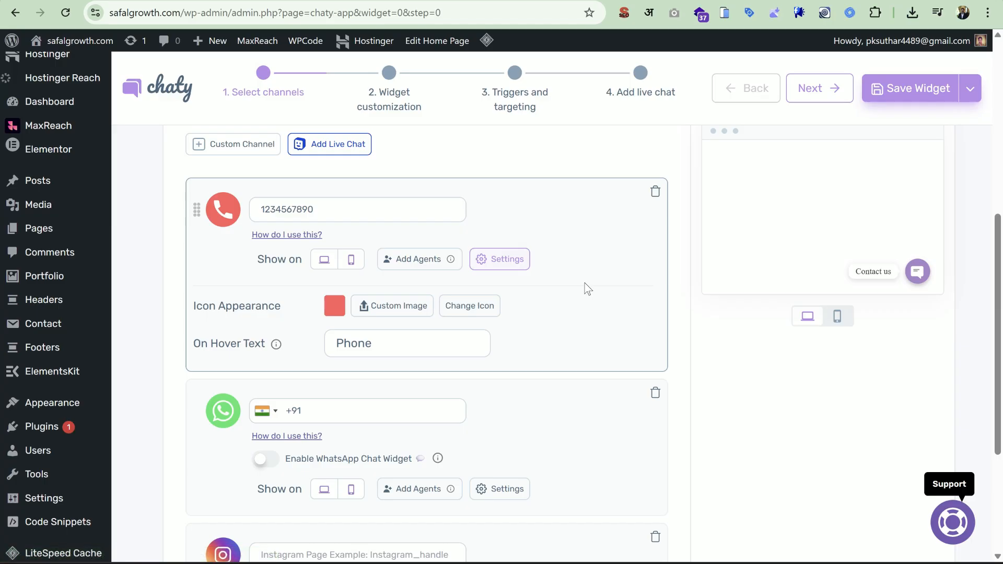
{"action": "double_click", "coordinate": [396, 341]}
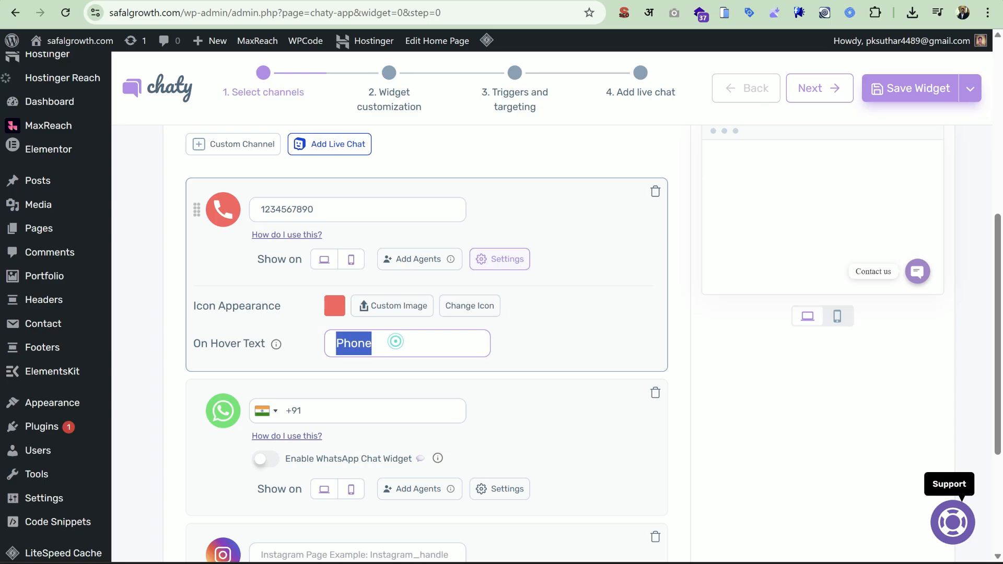
{"action": "type", "text": "Call"}
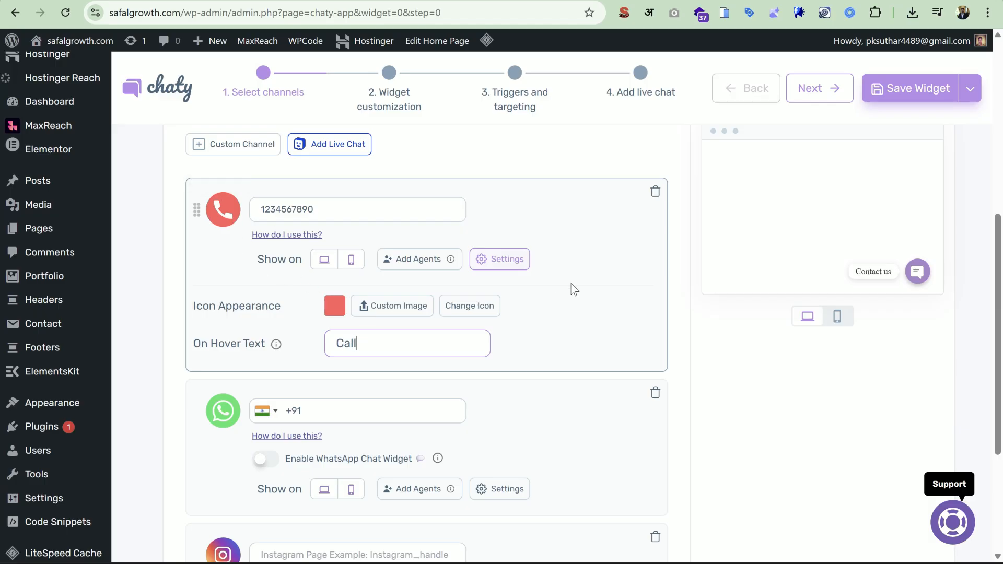
{"action": "left_click", "coordinate": [611, 291]}
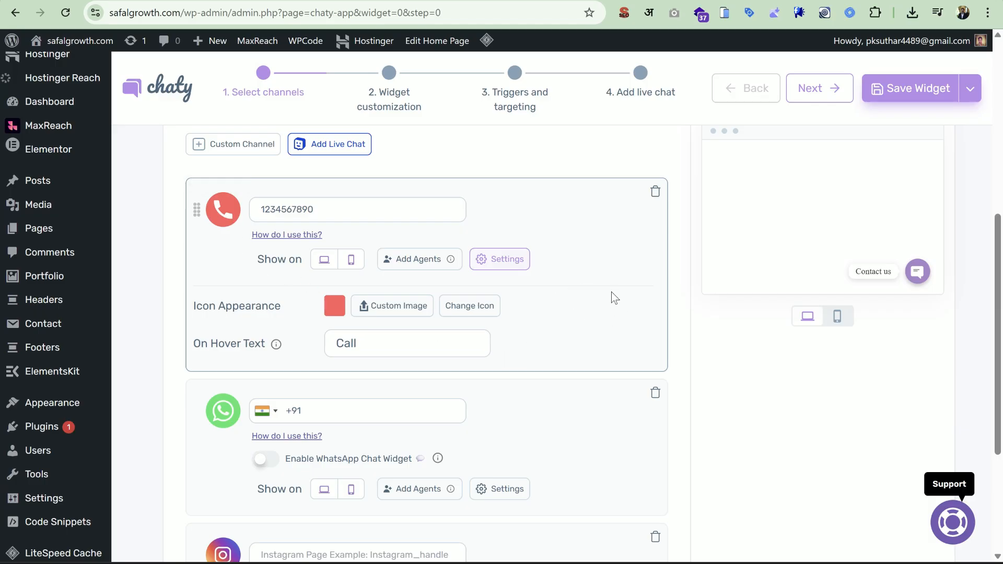
Step: Enter the WhatsApp number after the +91 country code in the WhatsApp channel
{"action": "scroll", "coordinate": [611, 291], "scroll_direction": "down", "scroll_amount": 1}
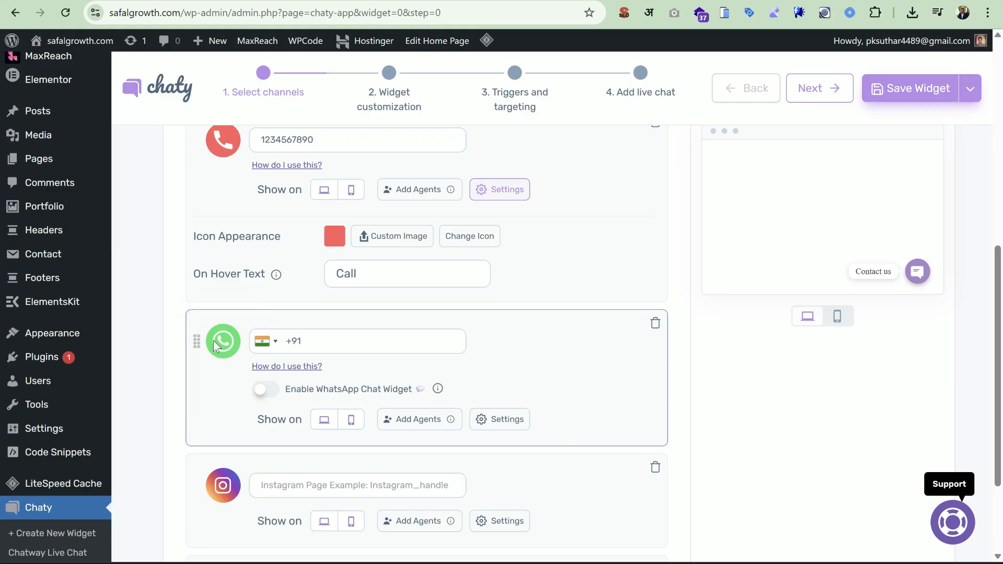
{"action": "left_click", "coordinate": [343, 339]}
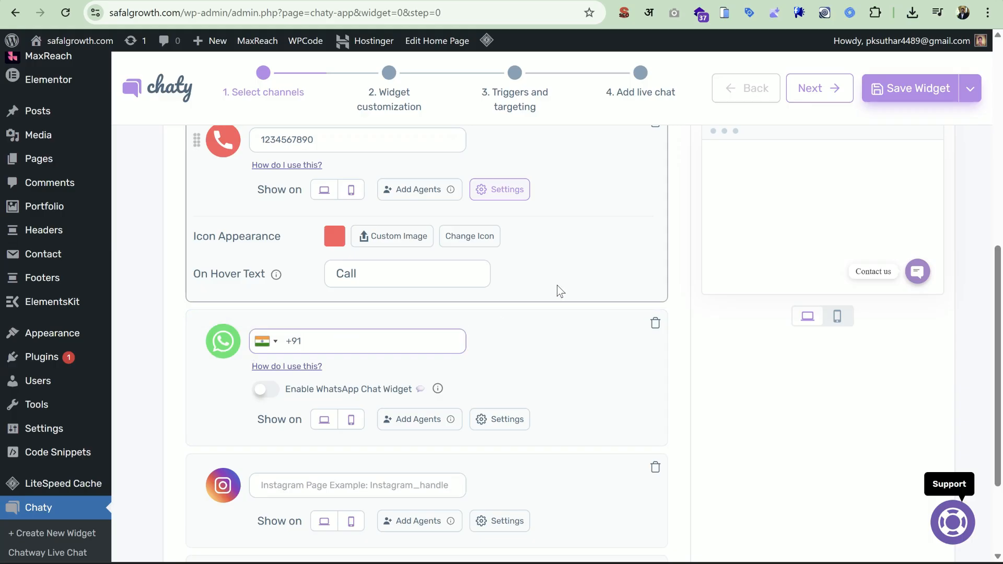
{"action": "type", "text": "-1234567890"}
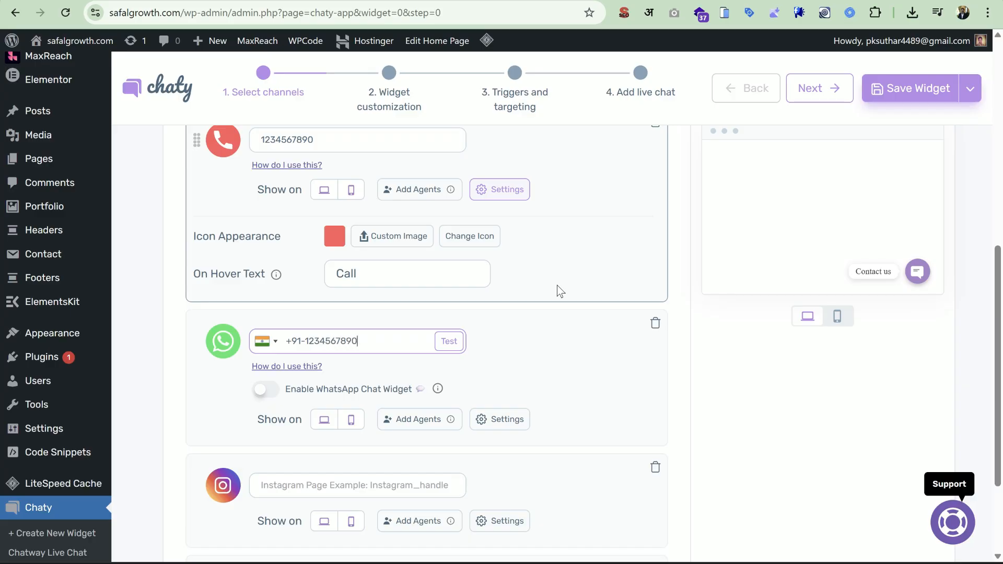
{"action": "left_click", "coordinate": [554, 346]}
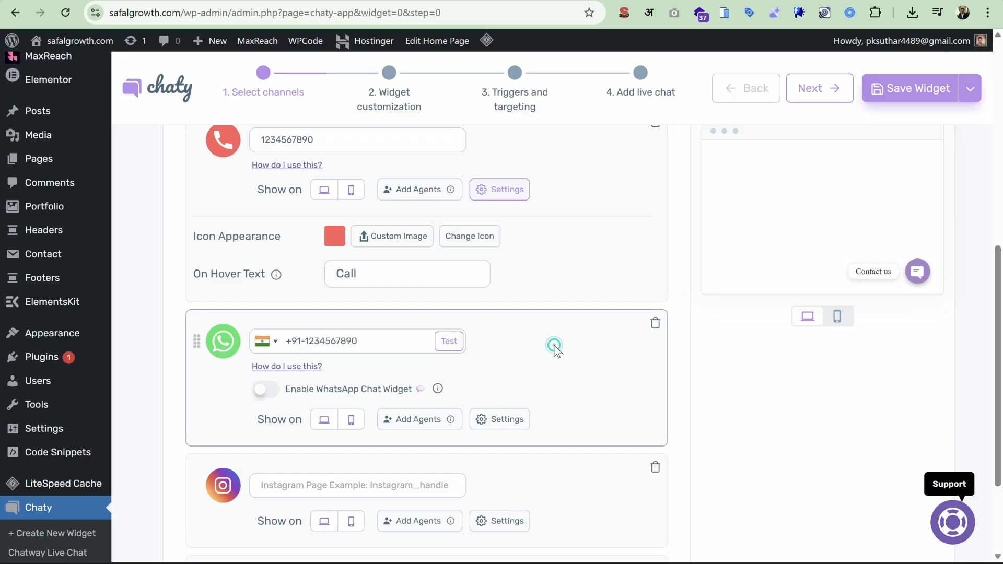
Step: Test the WhatsApp channel's link, close the WhatsApp page it opens, and confirm the number as correct
{"action": "left_click", "coordinate": [449, 342]}
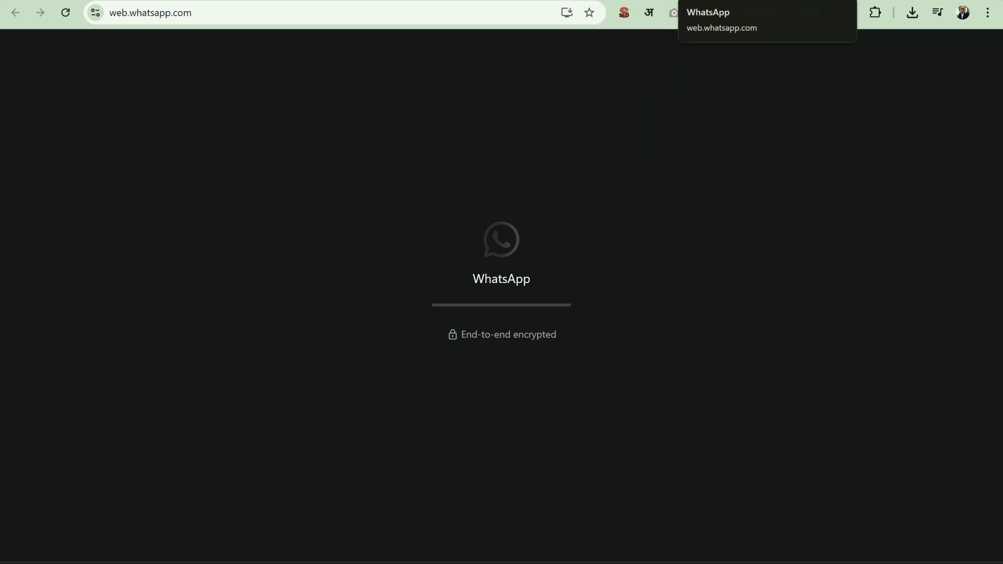
{"action": "key", "text": "ctrl+w"}
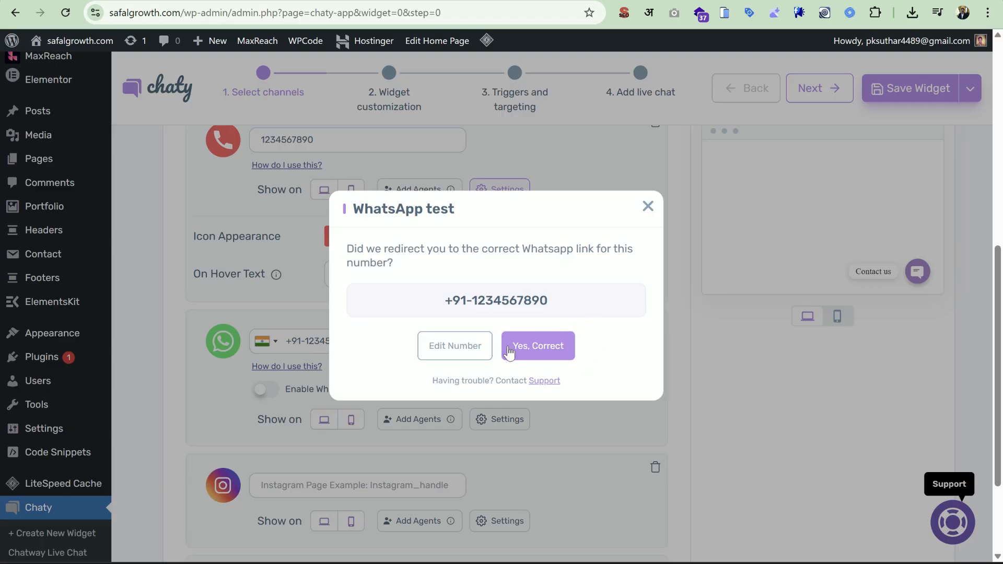
{"action": "left_click", "coordinate": [536, 346]}
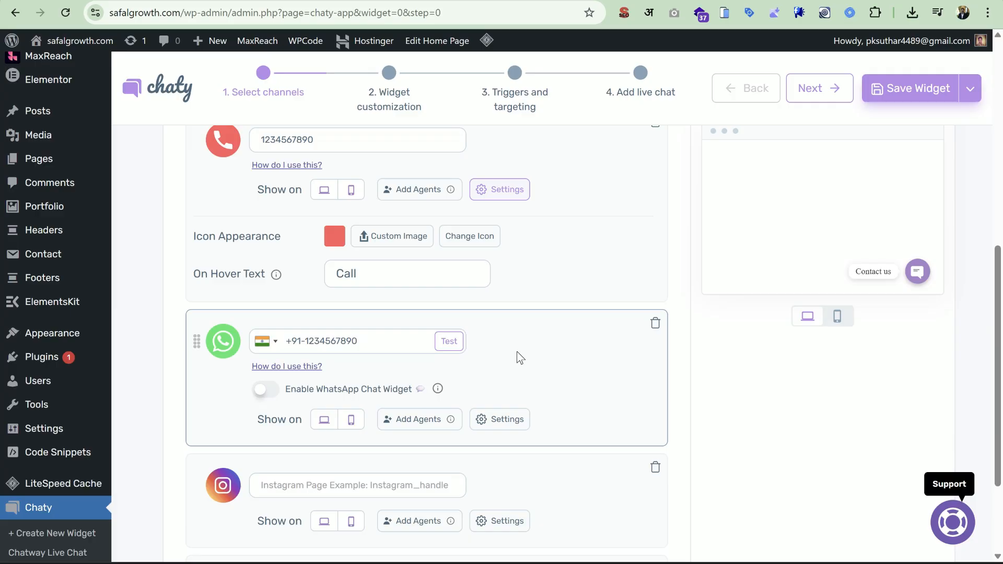
Step: In the WhatsApp channel's settings, set the on-hover text to "WhatsApp Chat"
{"action": "scroll", "coordinate": [517, 347], "scroll_direction": "down", "scroll_amount": 1}
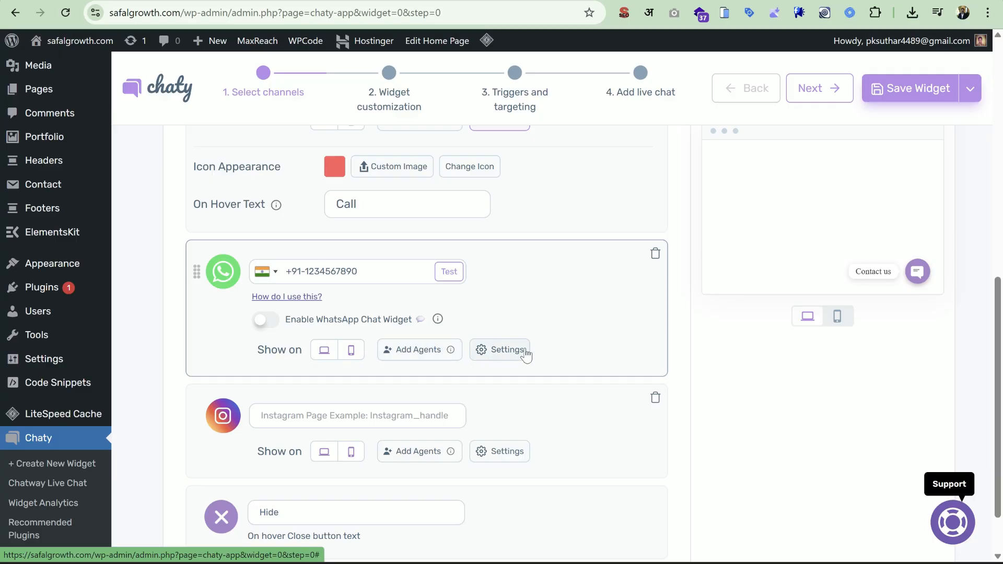
{"action": "left_click", "coordinate": [496, 355]}
{"action": "scroll", "coordinate": [497, 346], "scroll_direction": "down", "scroll_amount": 4}
{"action": "scroll", "coordinate": [498, 346], "scroll_direction": "up", "scroll_amount": 2}
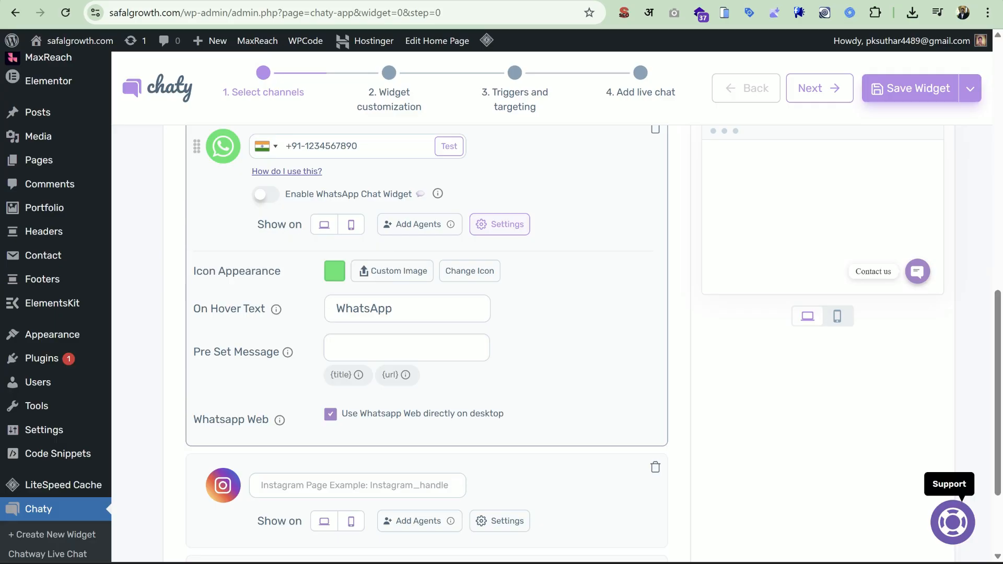
{"action": "left_click", "coordinate": [419, 308]}
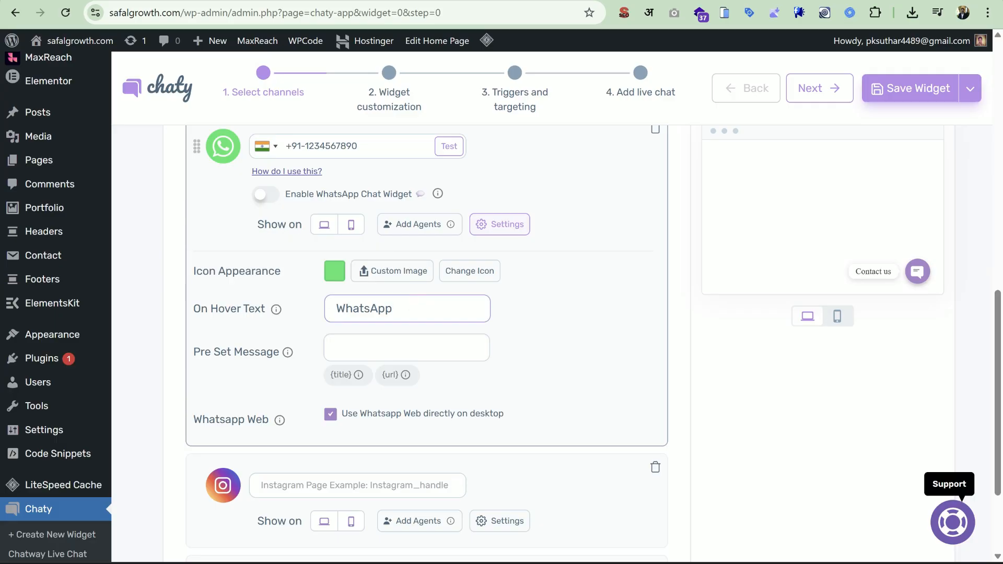
{"action": "type", "text": "Chat"}
Step: Check the information on the WhatsApp Chat Widget option and enable it for the WhatsApp channel
{"action": "mouse_move", "coordinate": [408, 359]}
{"action": "scroll", "coordinate": [577, 329], "scroll_direction": "up", "scroll_amount": 1}
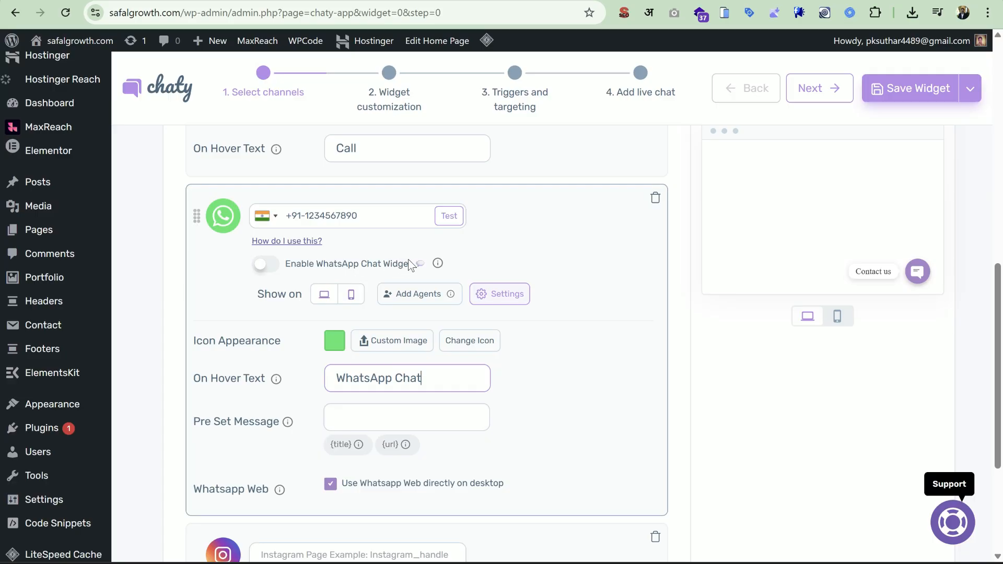
{"action": "scroll", "coordinate": [568, 266], "scroll_direction": "up", "scroll_amount": 2}
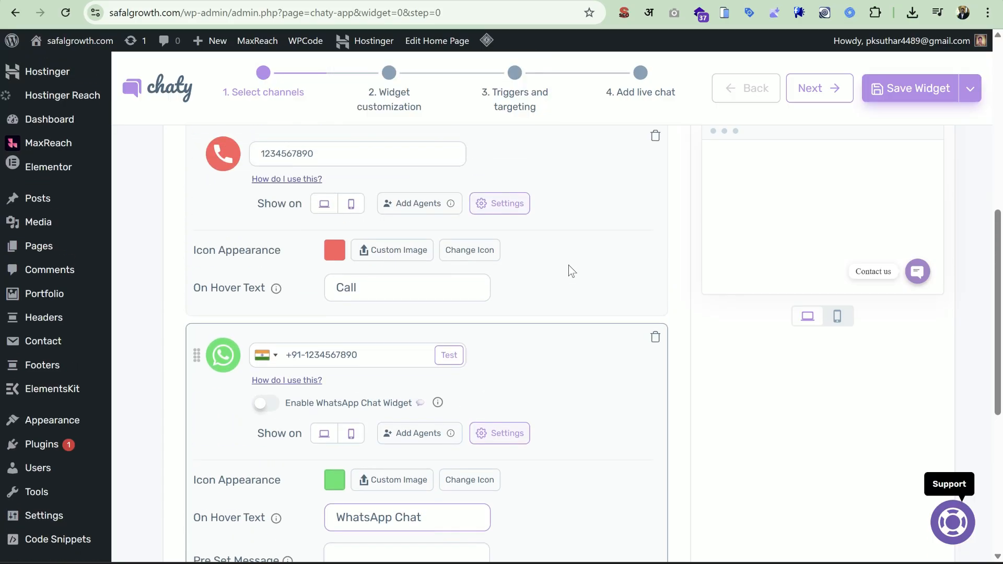
{"action": "mouse_move", "coordinate": [440, 409]}
{"action": "scroll", "coordinate": [585, 335], "scroll_direction": "down", "scroll_amount": 1}
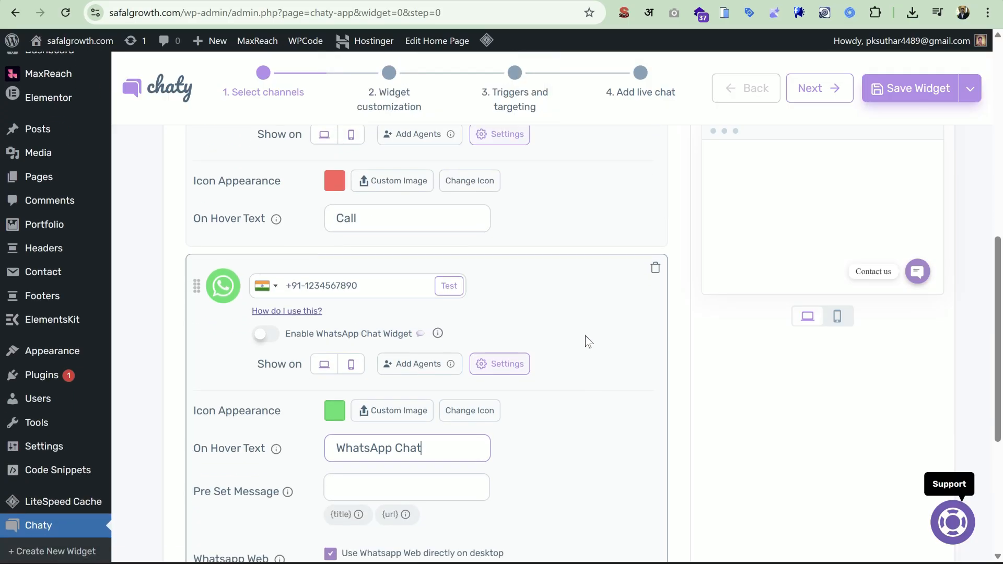
{"action": "left_click", "coordinate": [268, 337]}
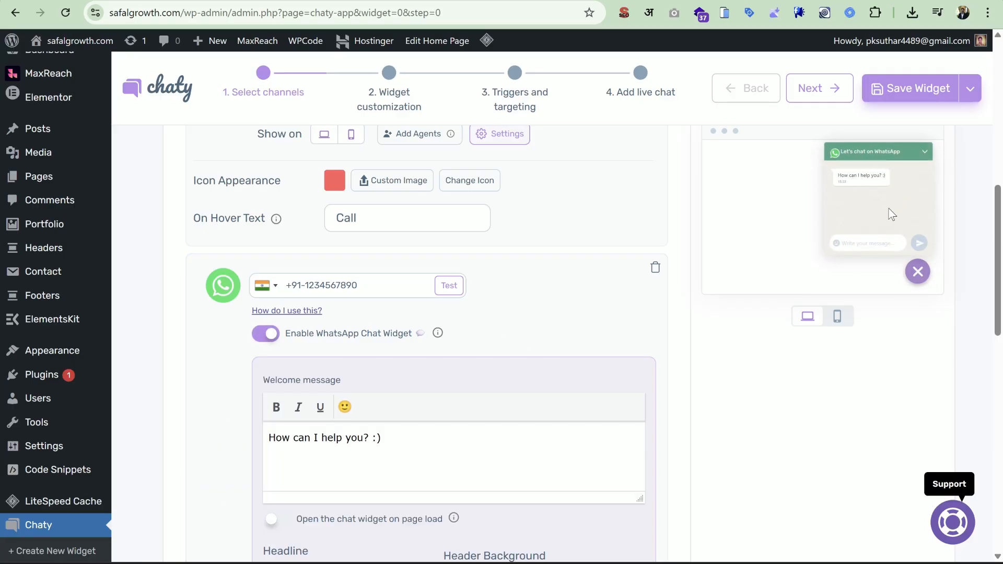
Step: Turn on the option to open the WhatsApp chat widget on page load and switch it off again
{"action": "scroll", "coordinate": [889, 213], "scroll_direction": "down", "scroll_amount": 2}
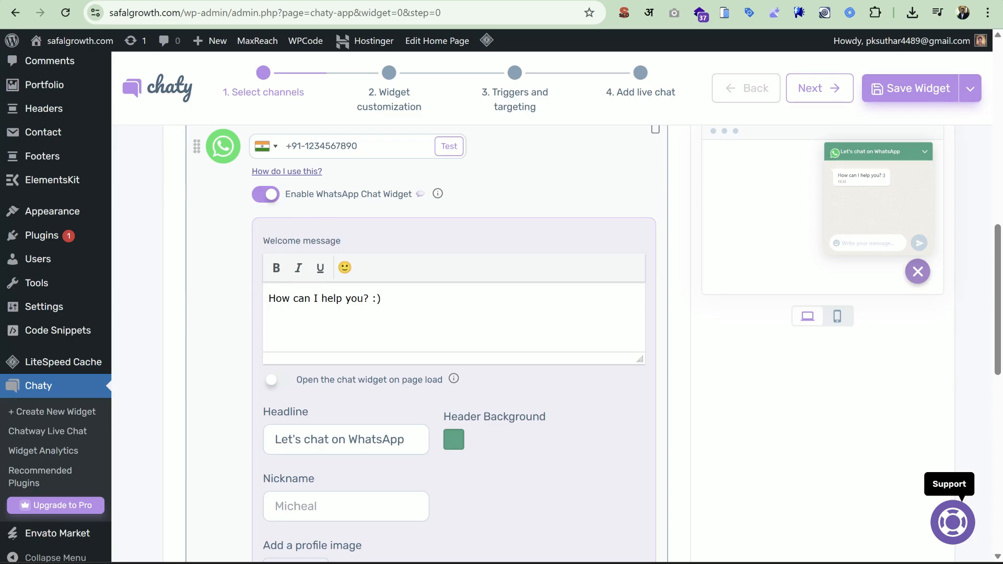
{"action": "left_click", "coordinate": [436, 299]}
{"action": "scroll", "coordinate": [439, 306], "scroll_direction": "down", "scroll_amount": 1}
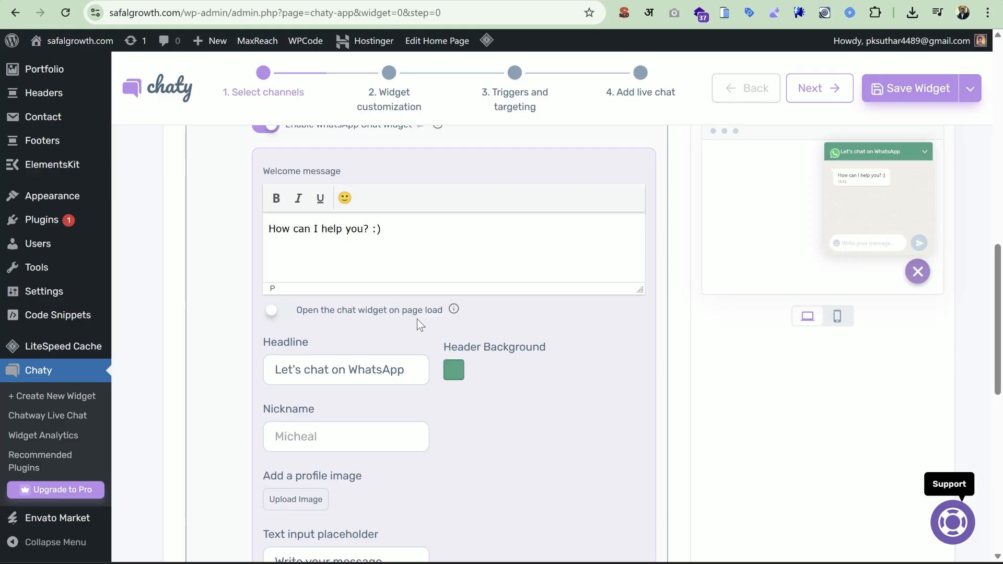
{"action": "left_click", "coordinate": [270, 312]}
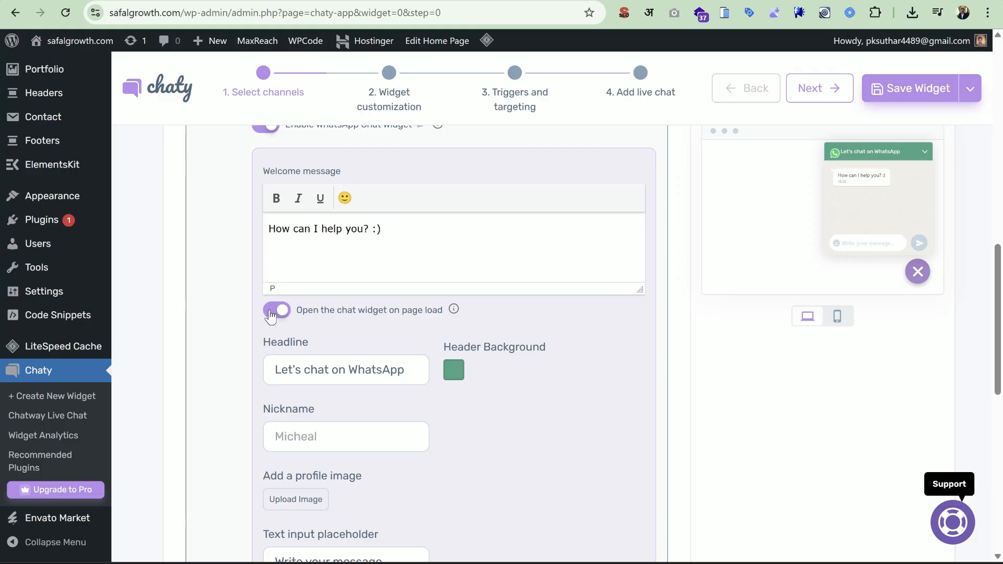
{"action": "left_click", "coordinate": [270, 312]}
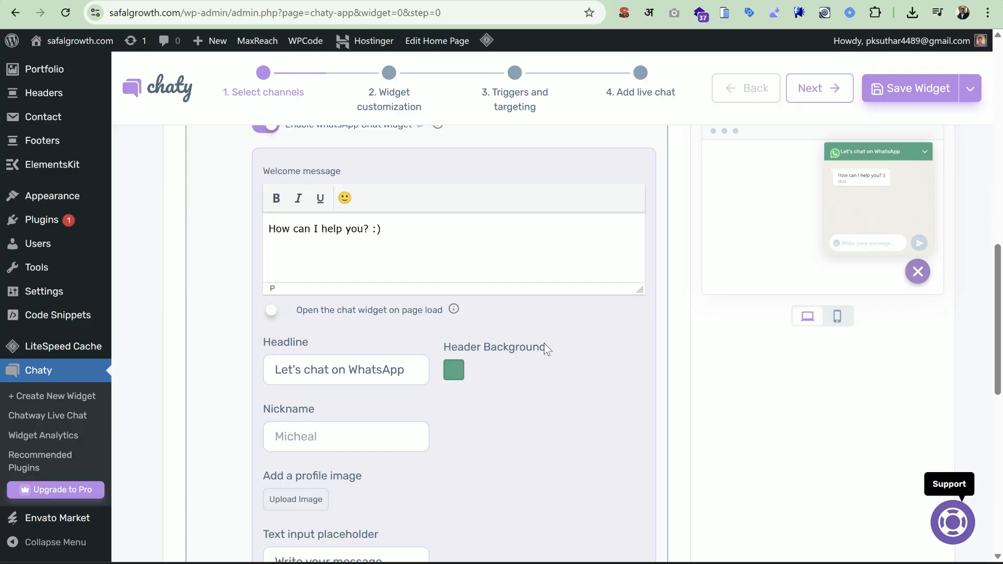
Step: Enter the contact person's first name as the nickname in the WhatsApp chat widget
{"action": "scroll", "coordinate": [508, 345], "scroll_direction": "down", "scroll_amount": 1}
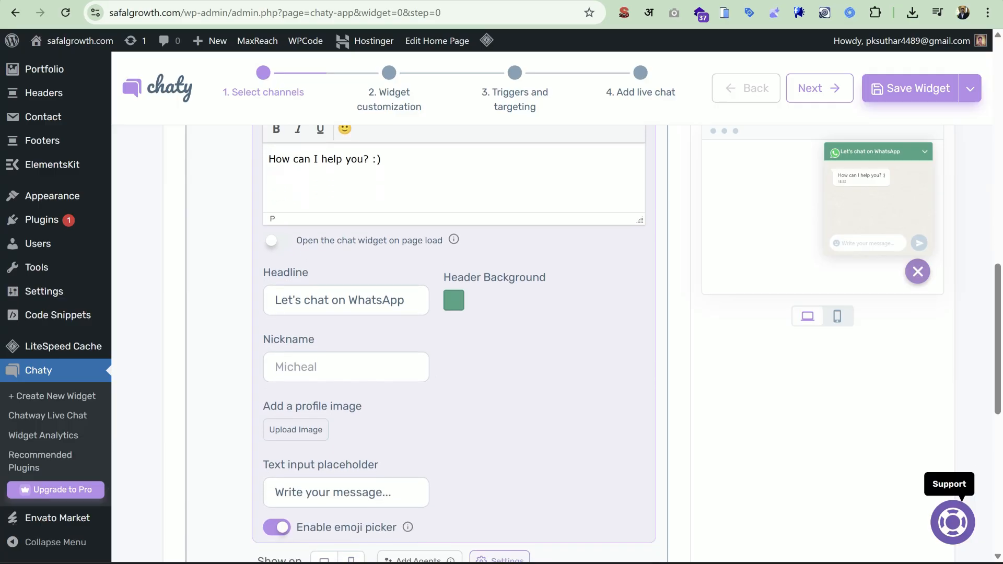
{"action": "left_click", "coordinate": [326, 369]}
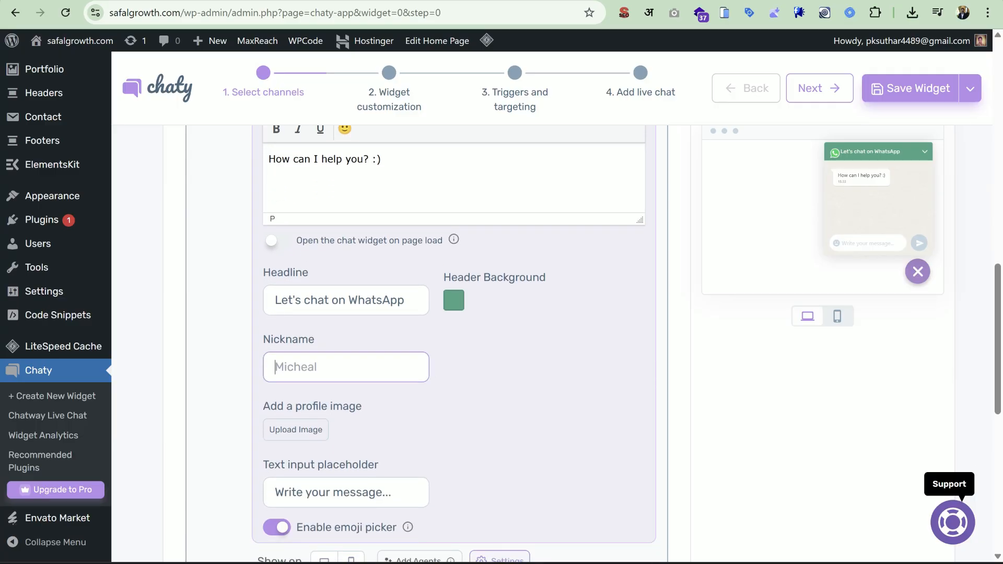
{"action": "scroll", "coordinate": [452, 229], "scroll_direction": "up", "scroll_amount": 3}
{"action": "scroll", "coordinate": [452, 228], "scroll_direction": "down", "scroll_amount": 1}
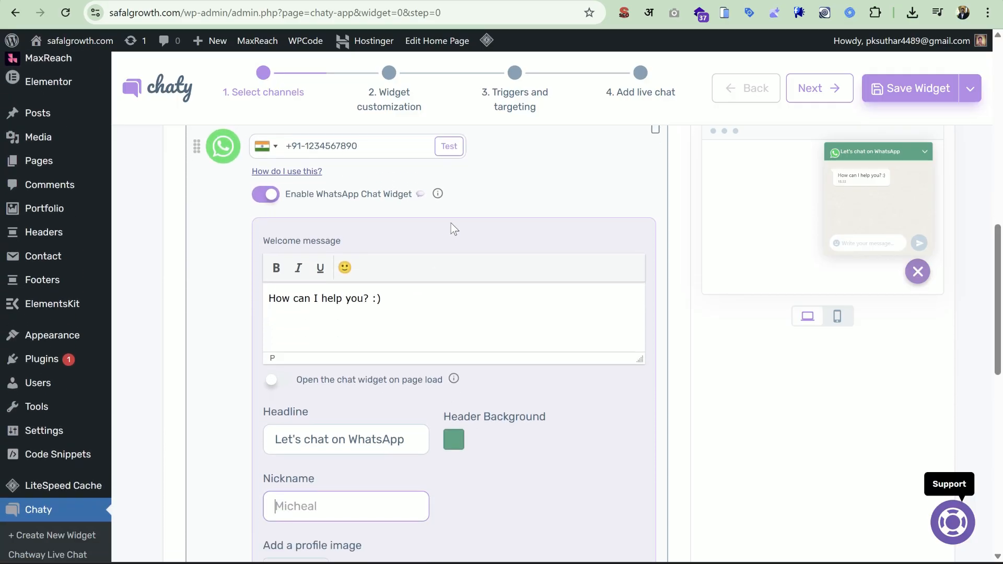
{"action": "scroll", "coordinate": [452, 228], "scroll_direction": "up", "scroll_amount": 3}
{"action": "mouse_move", "coordinate": [437, 403]}
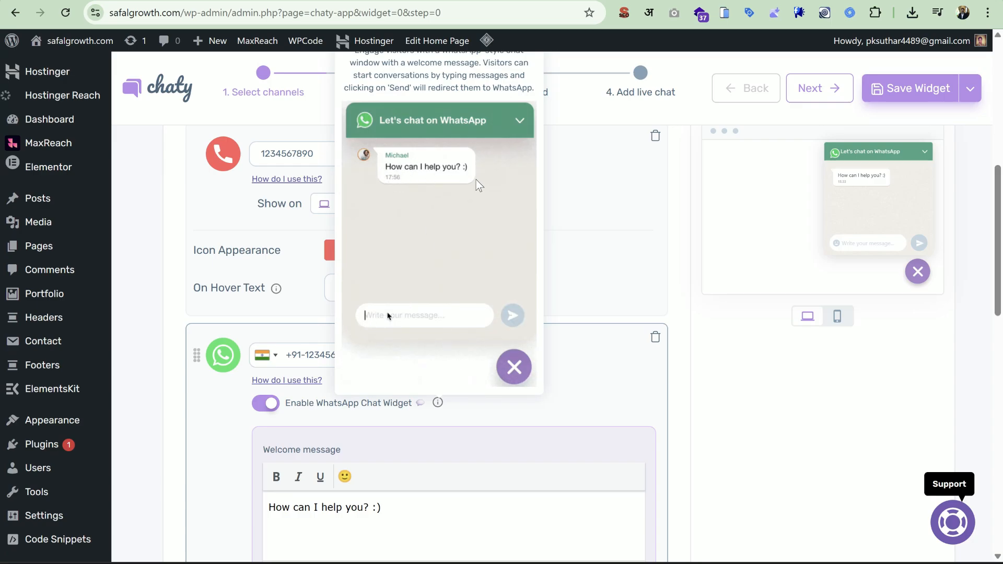
{"action": "scroll", "coordinate": [600, 475], "scroll_direction": "down", "scroll_amount": 6}
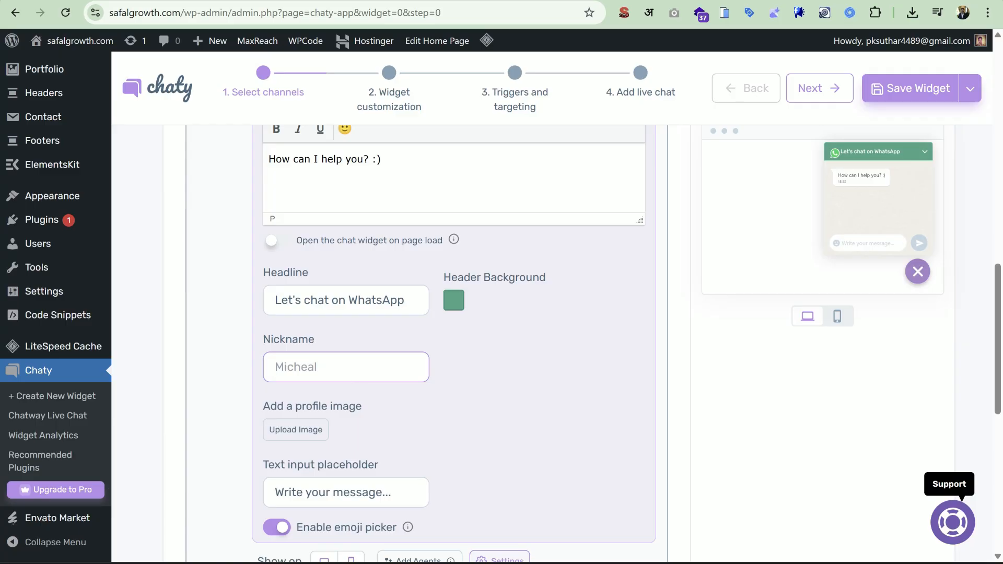
{"action": "type", "text": "Pradeep"}
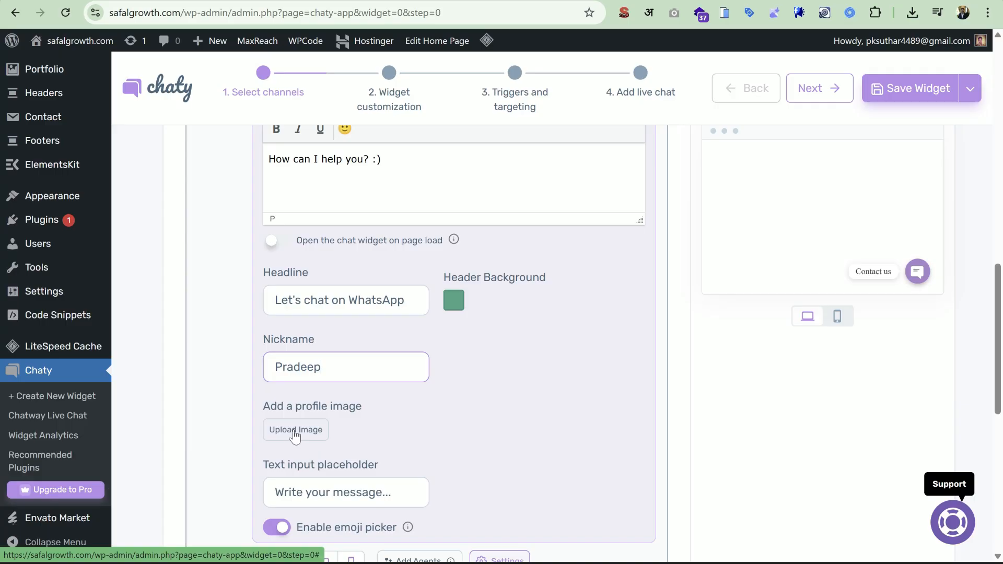
Step: Add the media library photo of the bearded man in a tan shirt as the WhatsApp profile image
{"action": "left_click", "coordinate": [307, 430]}
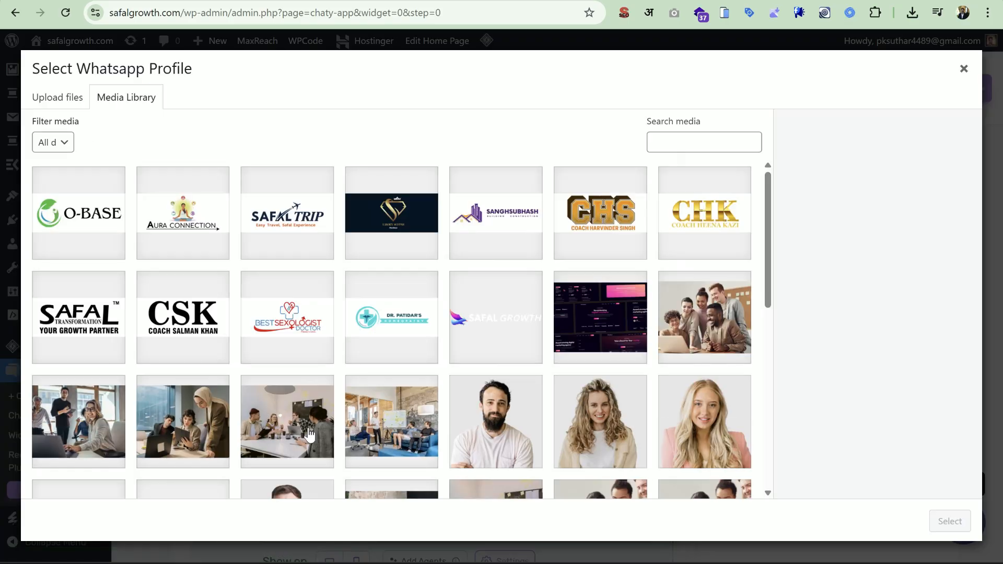
{"action": "scroll", "coordinate": [538, 306], "scroll_direction": "down", "scroll_amount": 2}
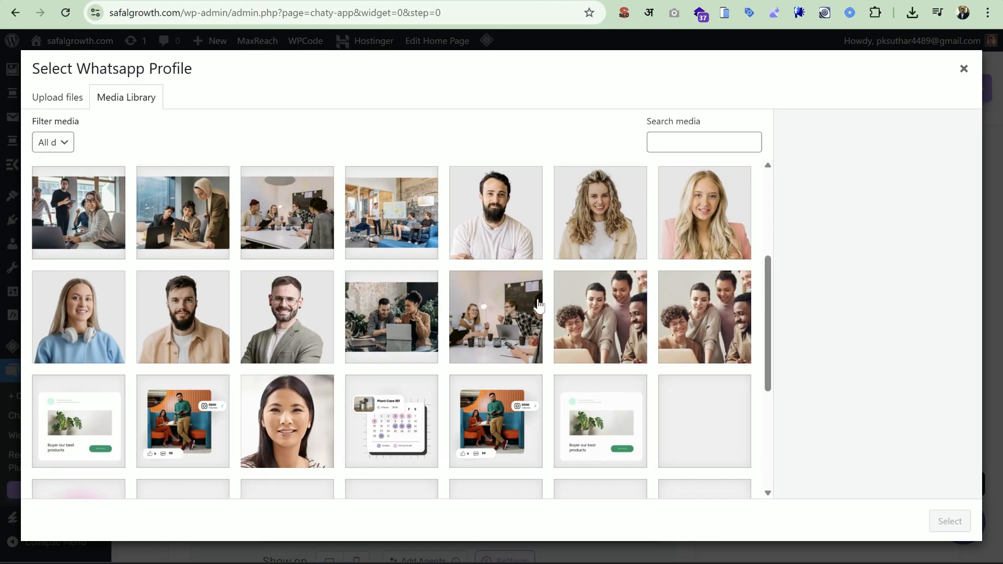
{"action": "left_click", "coordinate": [183, 315]}
{"action": "left_click", "coordinate": [950, 521]}
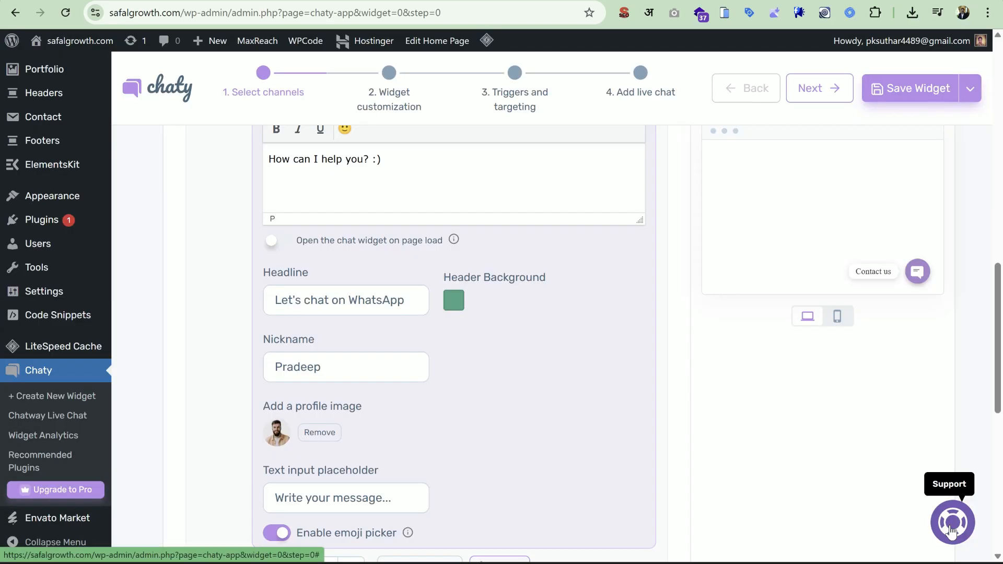
Step: Review the WhatsApp chat widget's welcome message, headline, nickname, profile image and text input placeholder
{"action": "scroll", "coordinate": [575, 357], "scroll_direction": "down", "scroll_amount": 2}
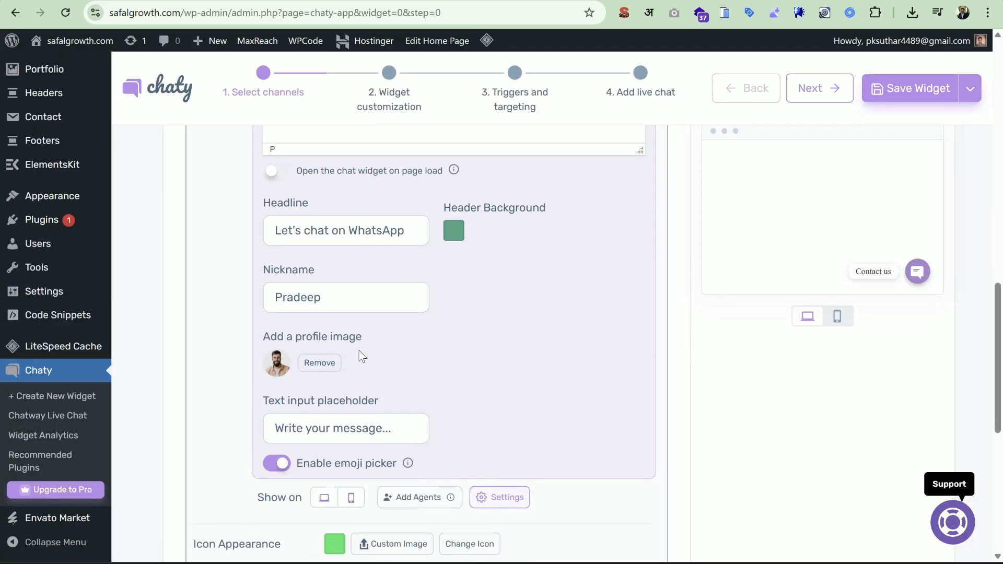
{"action": "scroll", "coordinate": [366, 360], "scroll_direction": "up", "scroll_amount": 4}
{"action": "scroll", "coordinate": [368, 353], "scroll_direction": "down", "scroll_amount": 3}
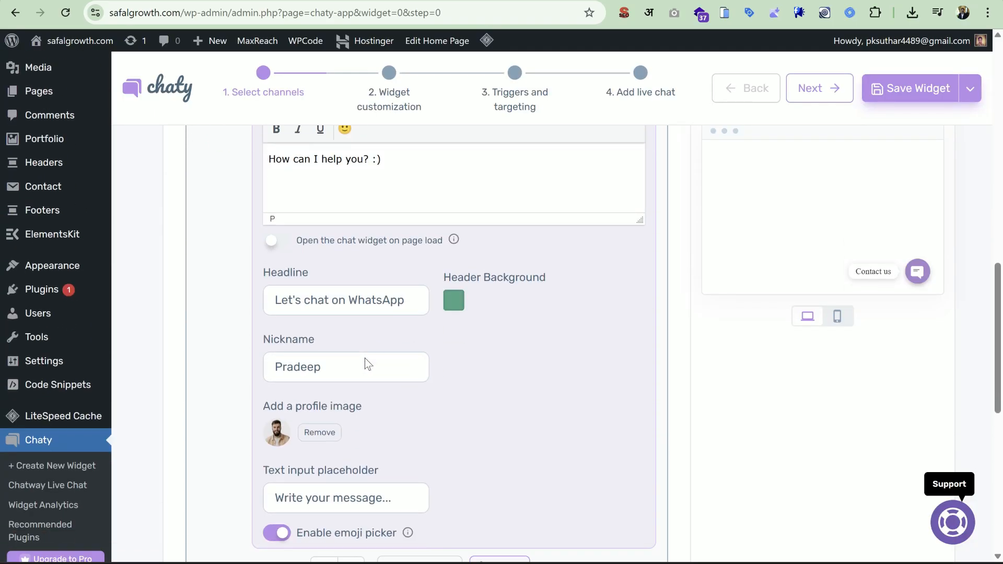
{"action": "scroll", "coordinate": [676, 392], "scroll_direction": "up", "scroll_amount": 7}
{"action": "scroll", "coordinate": [566, 376], "scroll_direction": "down", "scroll_amount": 6}
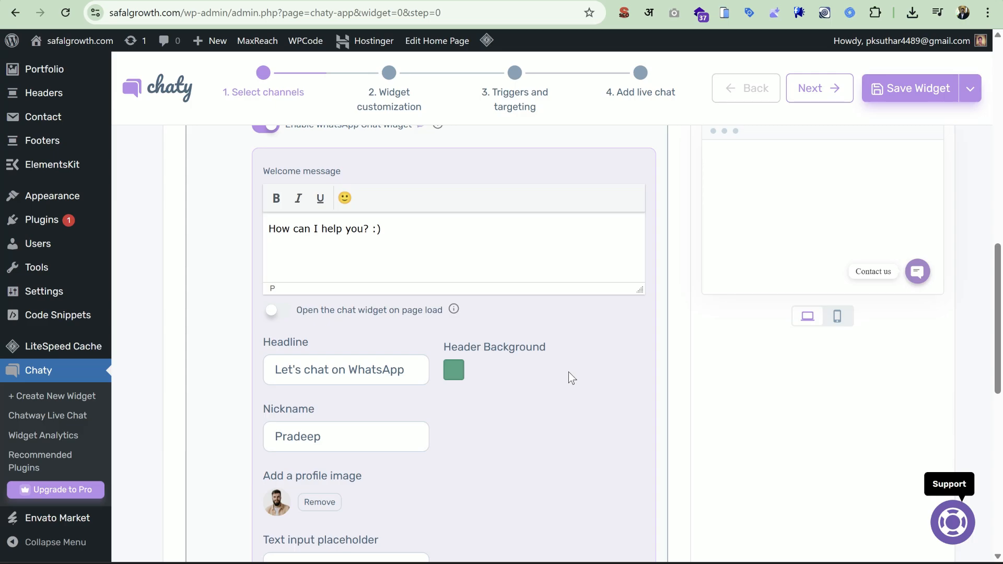
{"action": "scroll", "coordinate": [568, 372], "scroll_direction": "down", "scroll_amount": 3}
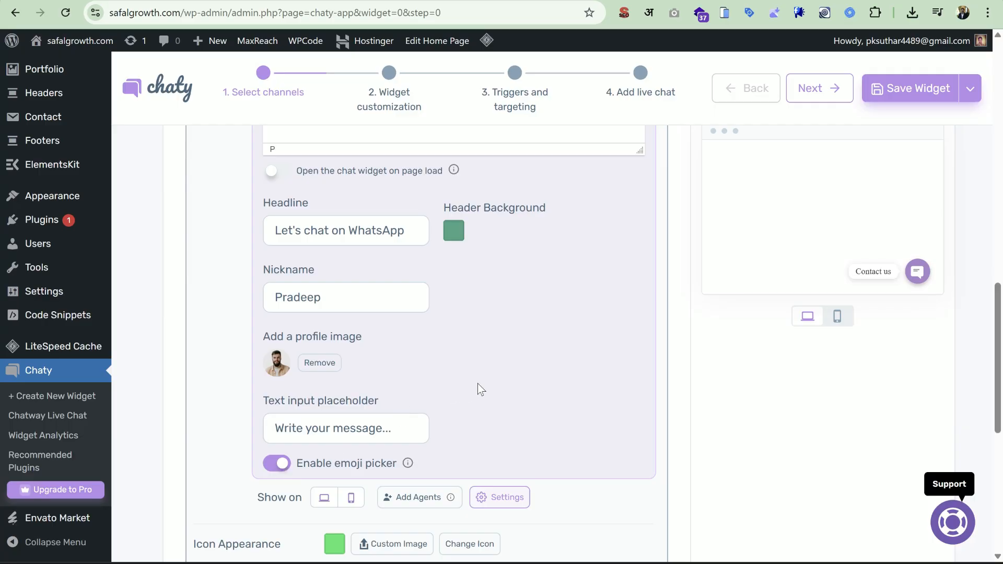
{"action": "scroll", "coordinate": [477, 387], "scroll_direction": "up", "scroll_amount": 6}
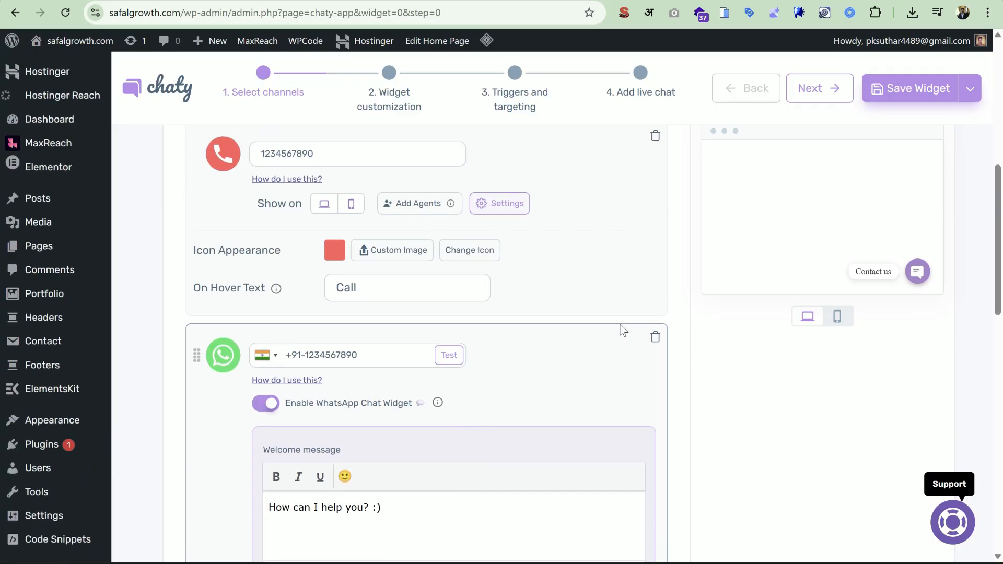
Step: Enter the Instagram handle in the Instagram channel and open that channel's settings
{"action": "scroll", "coordinate": [622, 330], "scroll_direction": "down", "scroll_amount": 10}
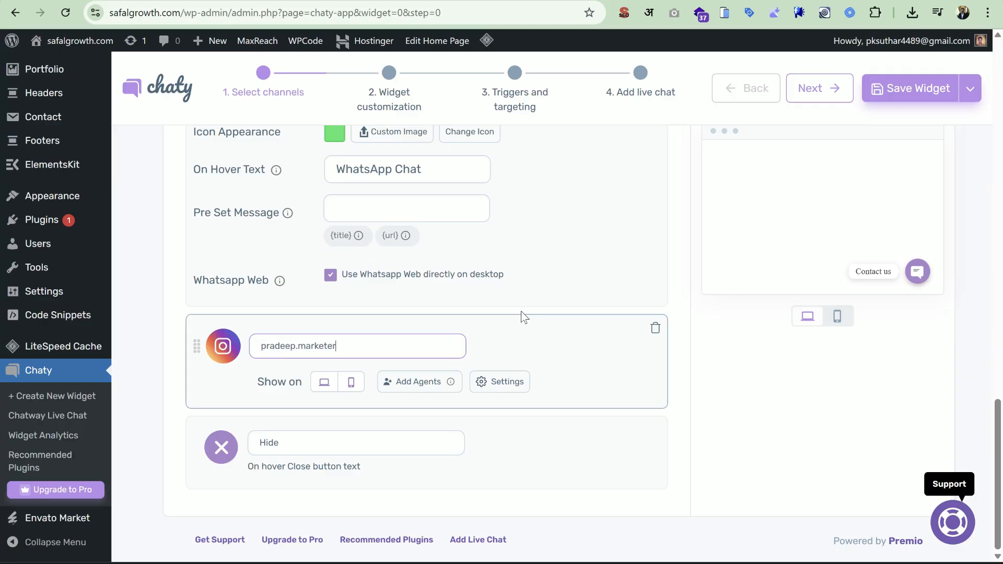
{"action": "left_click", "coordinate": [521, 311]}
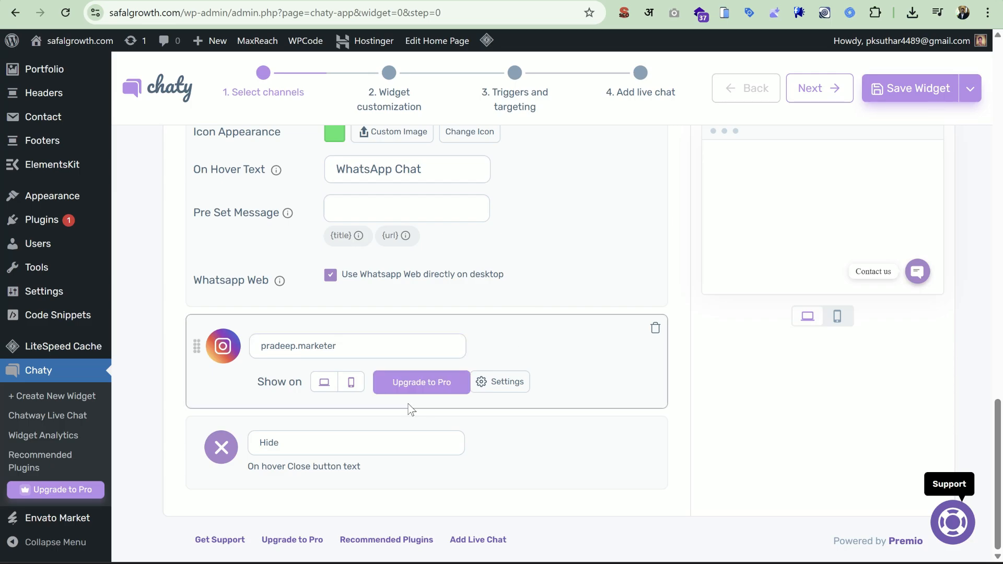
{"action": "left_click", "coordinate": [515, 382]}
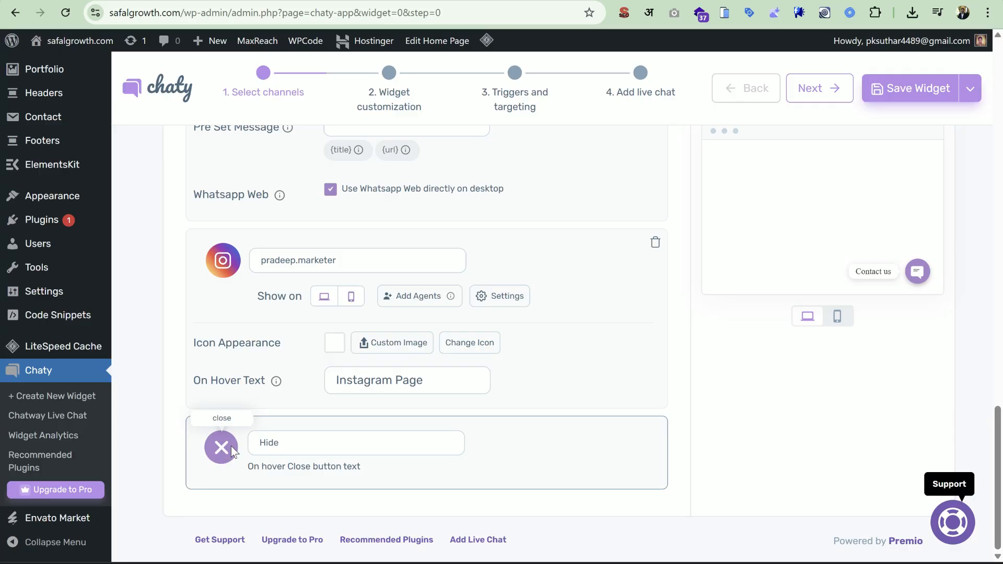
Step: Look over the configured channels and proceed to the widget customization step
{"action": "scroll", "coordinate": [231, 446], "scroll_direction": "up", "scroll_amount": 8}
{"action": "scroll", "coordinate": [232, 518], "scroll_direction": "down", "scroll_amount": 7}
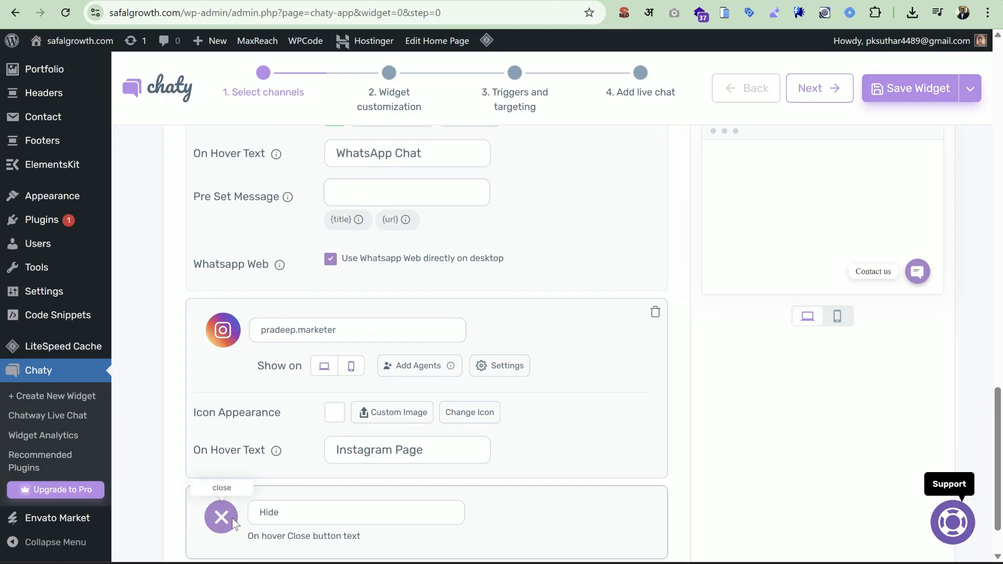
{"action": "scroll", "coordinate": [232, 519], "scroll_direction": "down", "scroll_amount": 2}
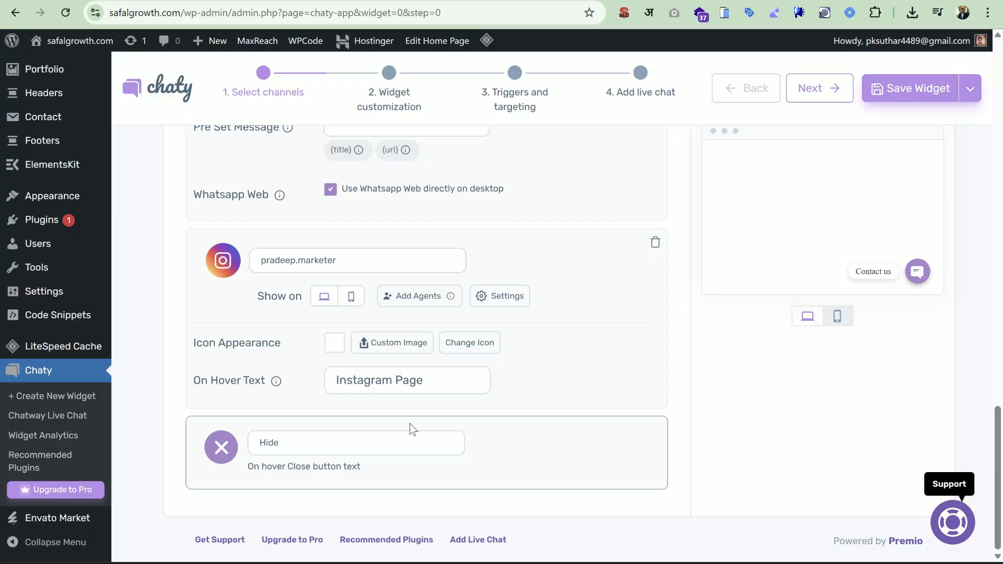
{"action": "scroll", "coordinate": [516, 414], "scroll_direction": "up", "scroll_amount": 15}
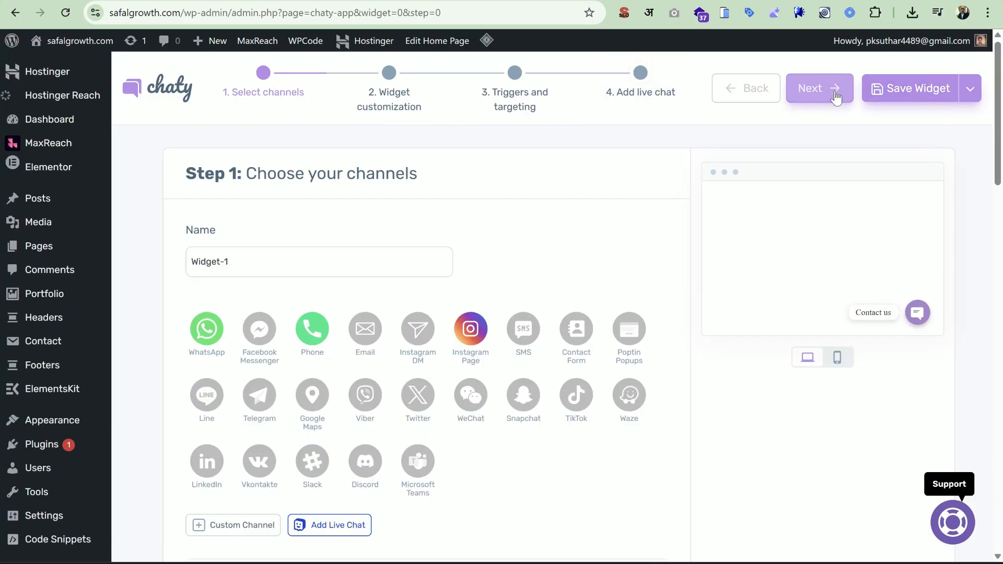
{"action": "left_click", "coordinate": [815, 87]}
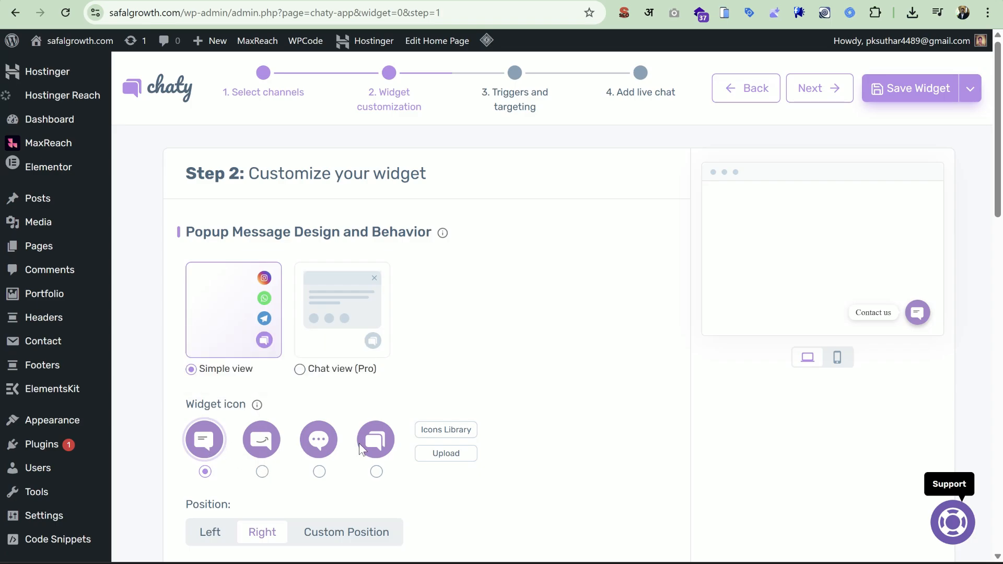
Step: Choose the three-dot speech bubble as the widget icon and set the widget's position to Left
{"action": "mouse_move", "coordinate": [444, 443]}
{"action": "left_click", "coordinate": [262, 472]}
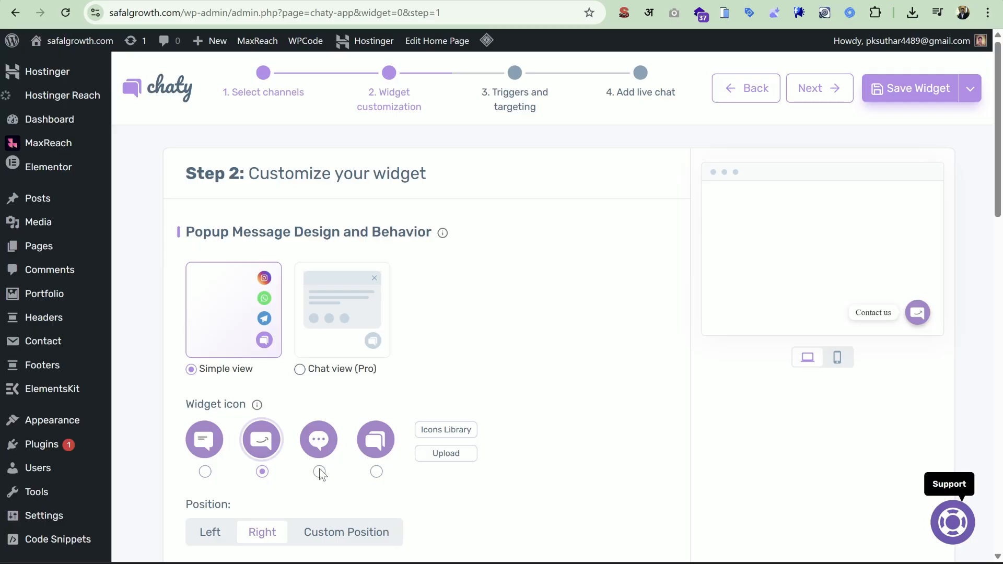
{"action": "left_click", "coordinate": [319, 472]}
{"action": "scroll", "coordinate": [484, 340], "scroll_direction": "down", "scroll_amount": 4}
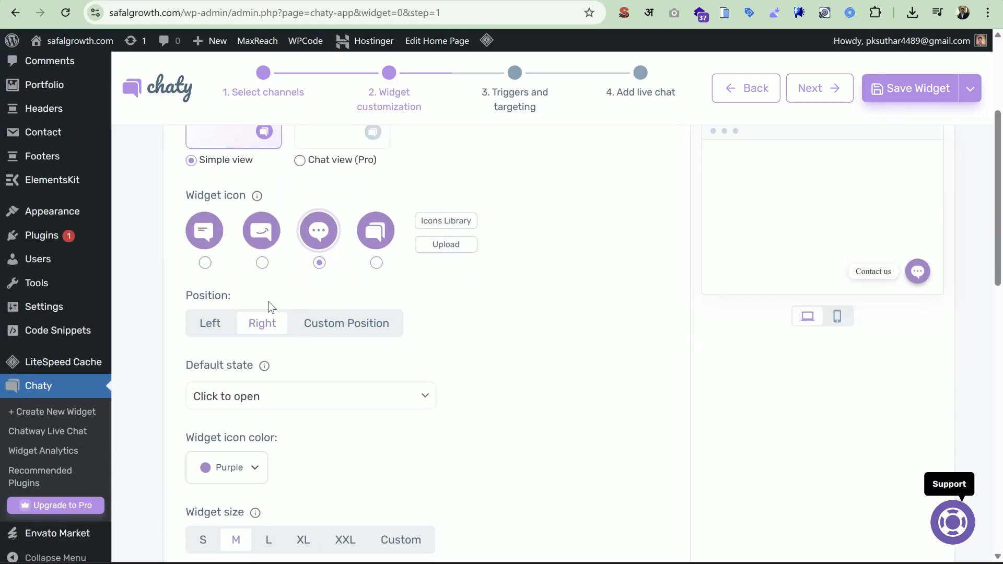
{"action": "left_click", "coordinate": [200, 327]}
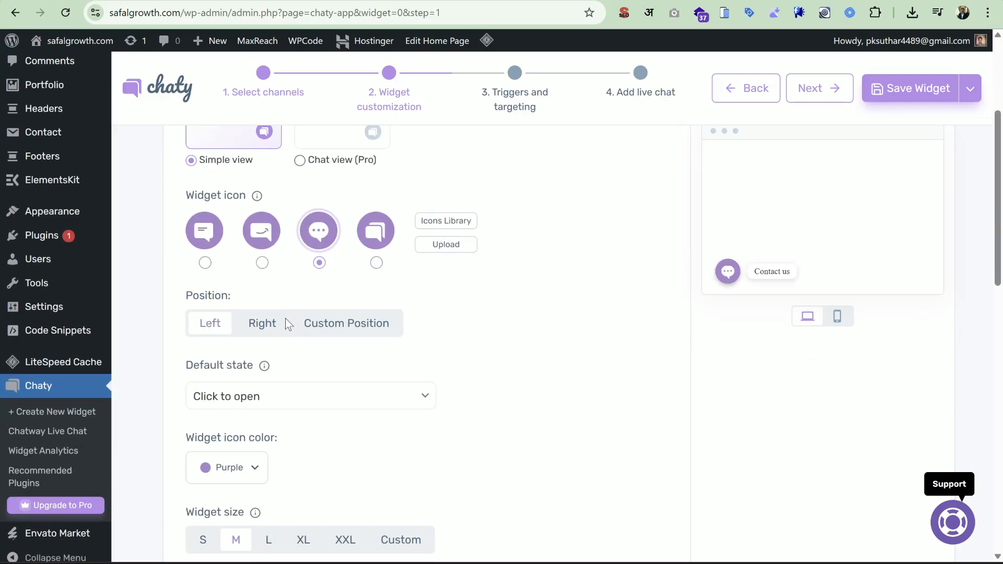
Step: Set the widget's default state to "Hover to open"
{"action": "scroll", "coordinate": [355, 326], "scroll_direction": "down", "scroll_amount": 1}
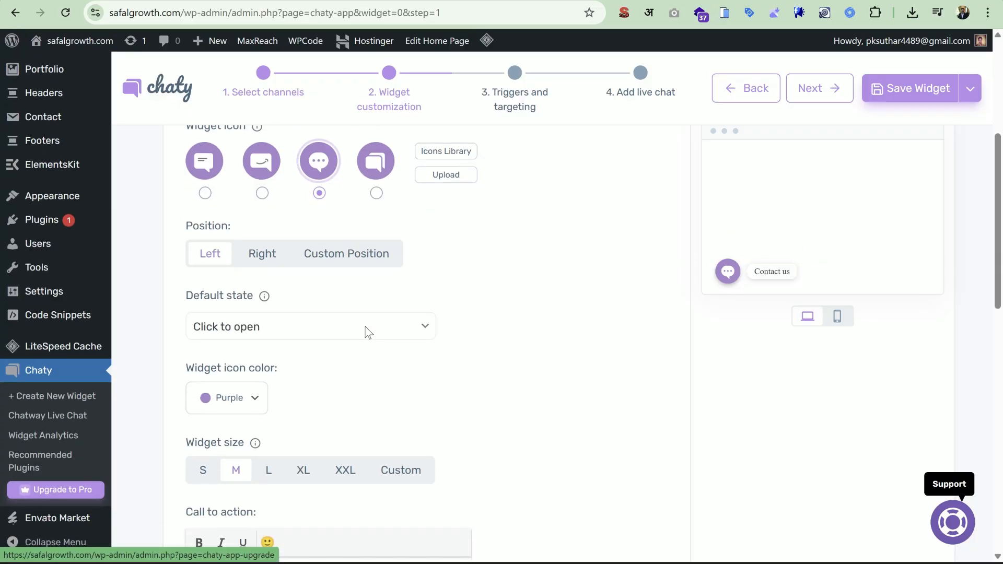
{"action": "left_click", "coordinate": [273, 325]}
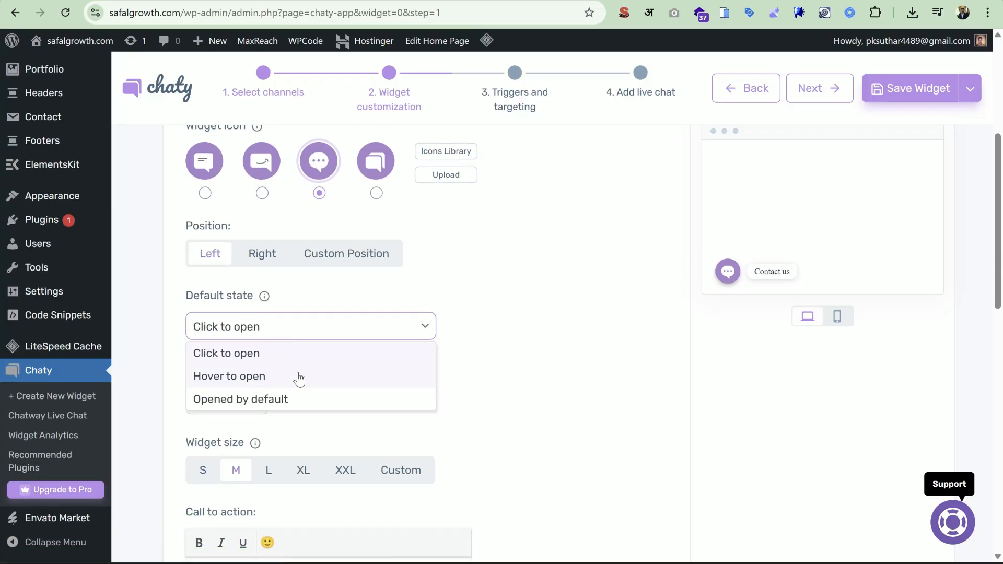
{"action": "left_click", "coordinate": [268, 359]}
{"action": "left_click", "coordinate": [240, 327]}
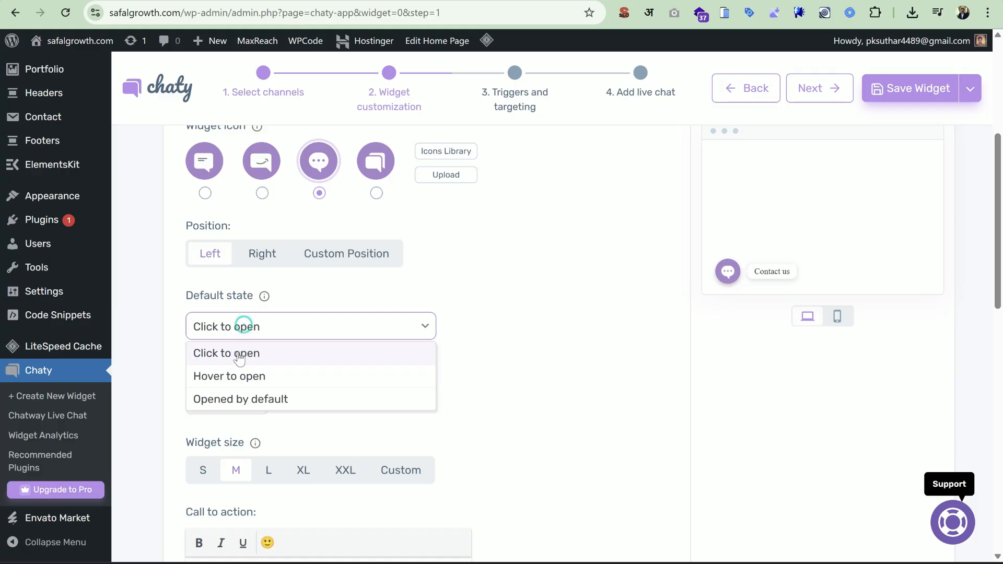
{"action": "left_click", "coordinate": [233, 377]}
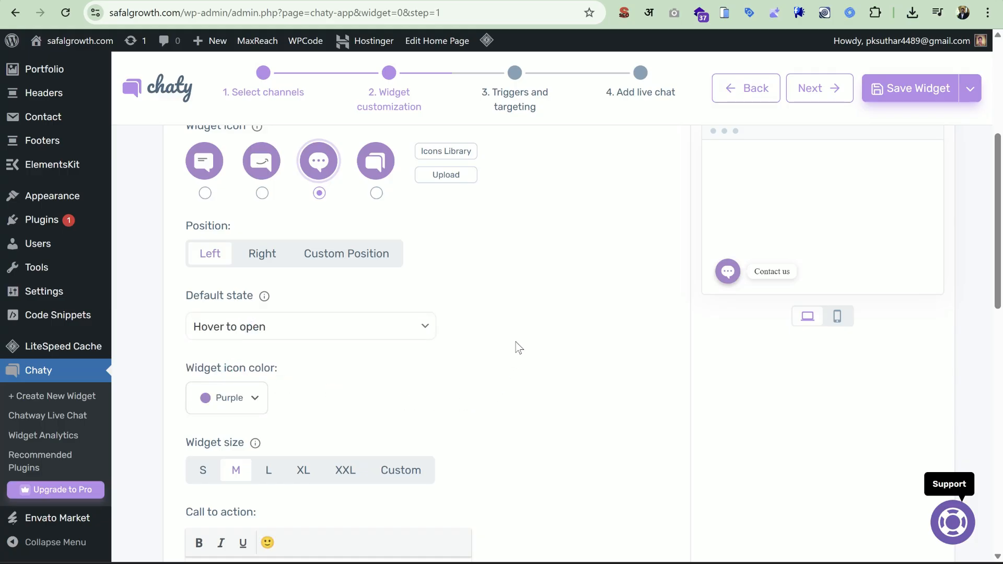
Step: Check the hover behavior and channel icons in the widget preview, comparing the mobile and desktop views
{"action": "mouse_move", "coordinate": [728, 271]}
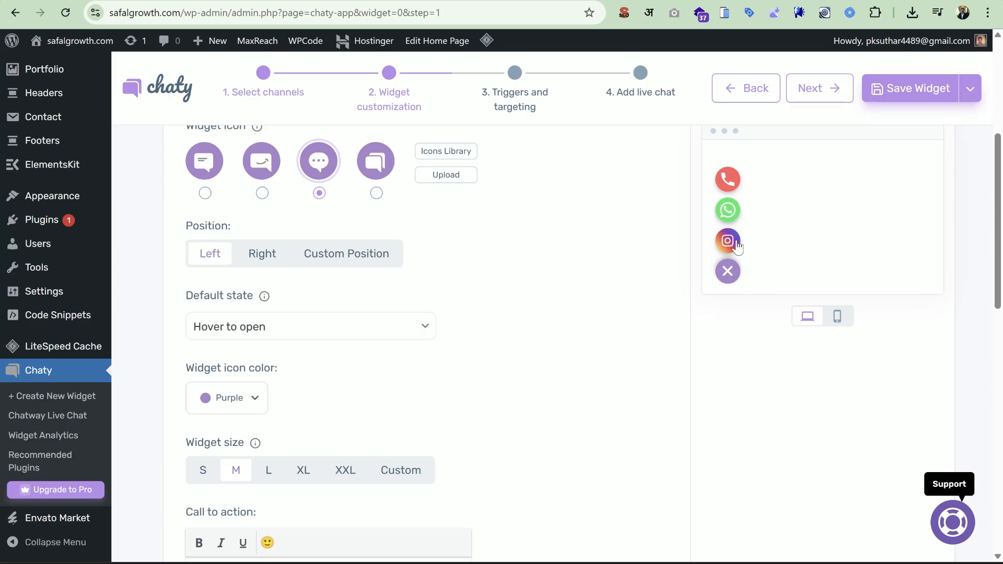
{"action": "scroll", "coordinate": [850, 371], "scroll_direction": "up", "scroll_amount": 3}
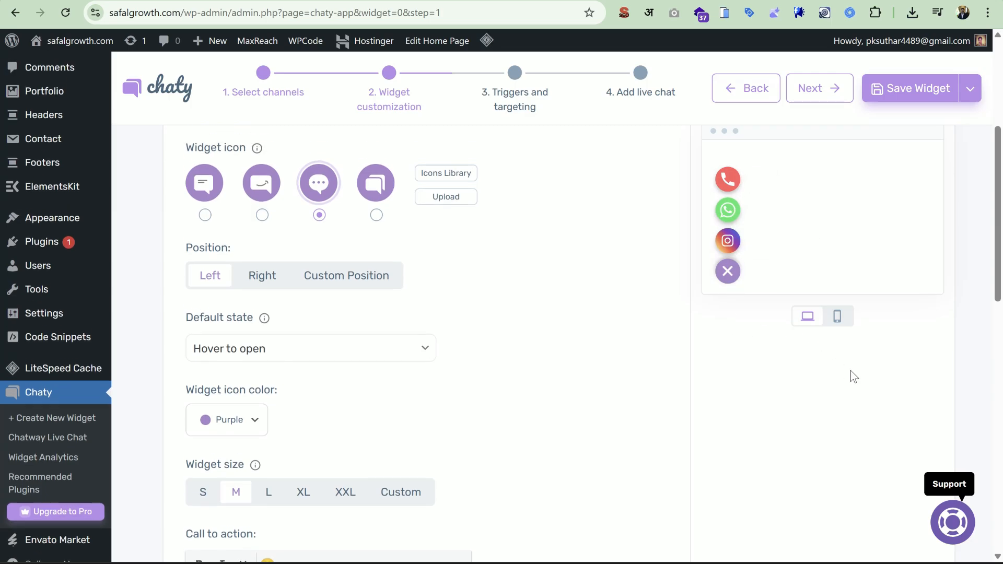
{"action": "left_click", "coordinate": [837, 317]}
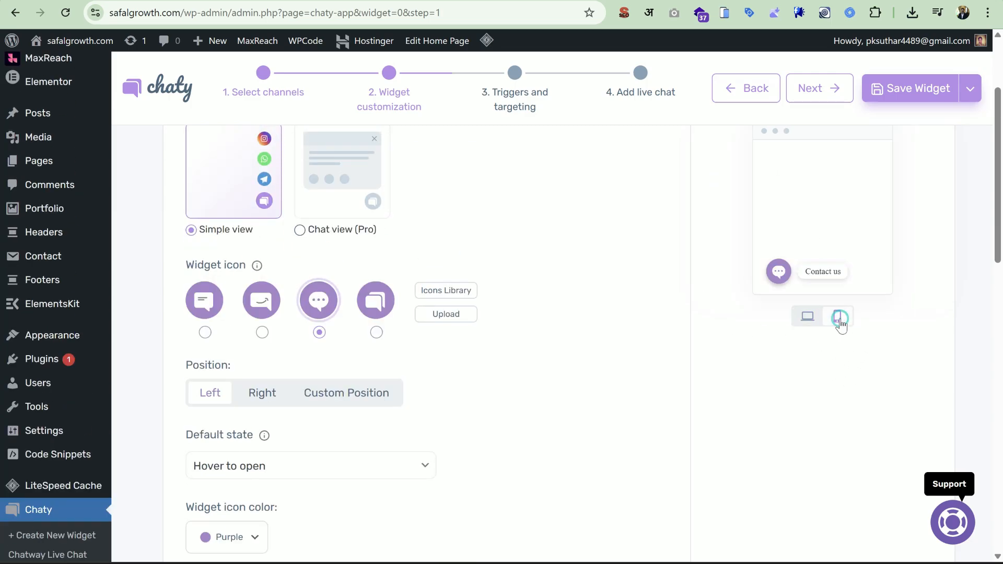
{"action": "left_click", "coordinate": [805, 319]}
{"action": "mouse_move", "coordinate": [729, 274]}
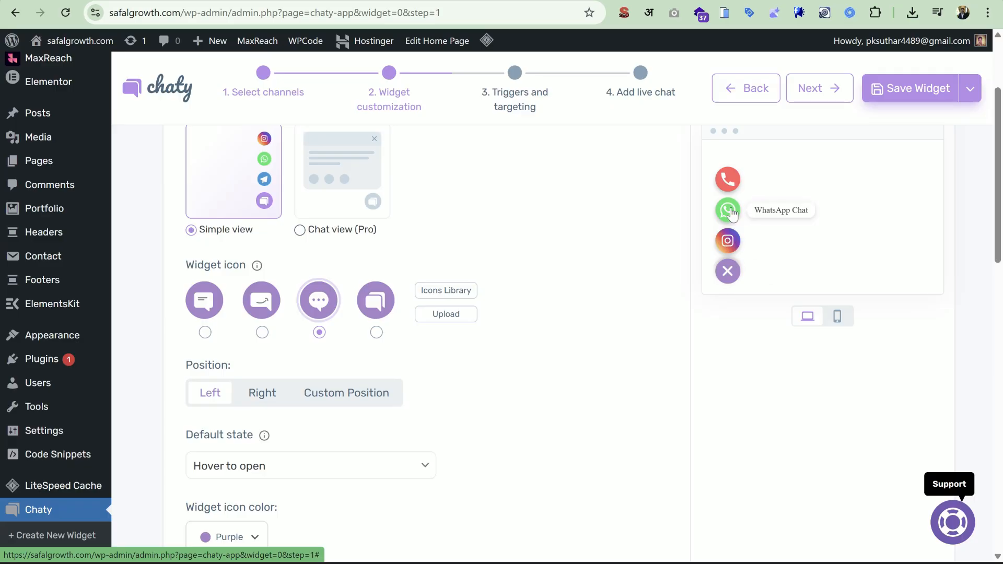
{"action": "left_click", "coordinate": [733, 273]}
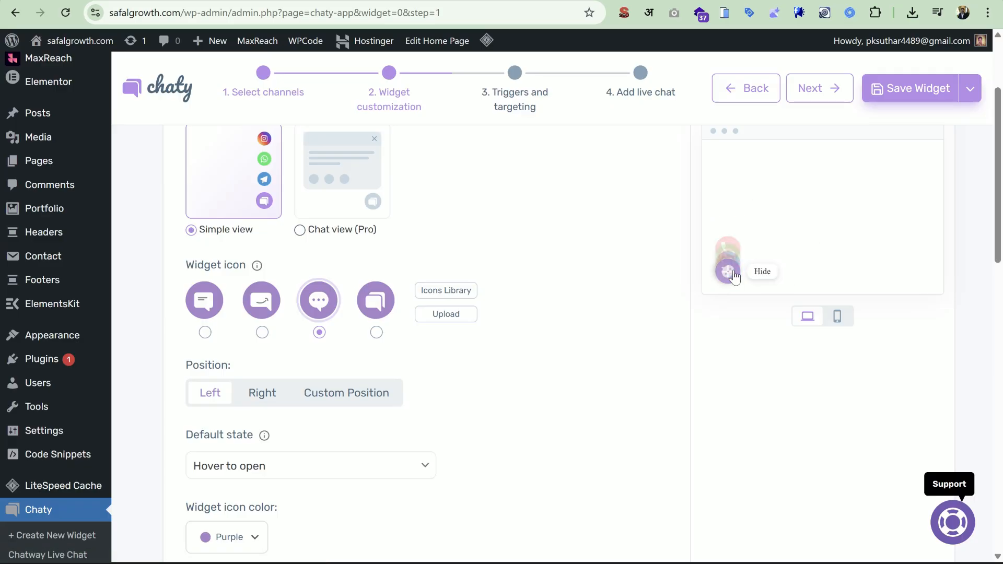
Step: Change the widget icon color to Green
{"action": "scroll", "coordinate": [460, 363], "scroll_direction": "down", "scroll_amount": 4}
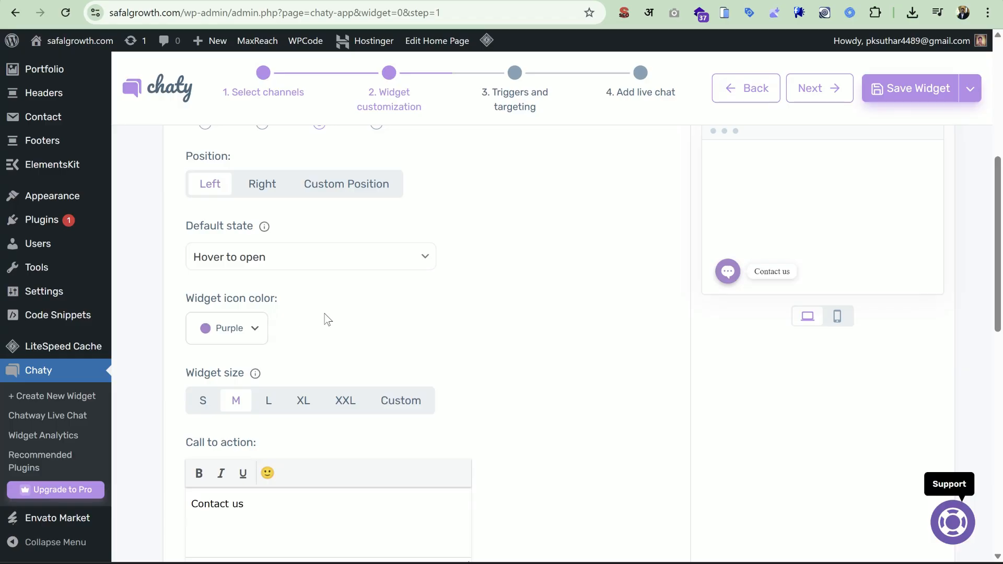
{"action": "mouse_move", "coordinate": [727, 271]}
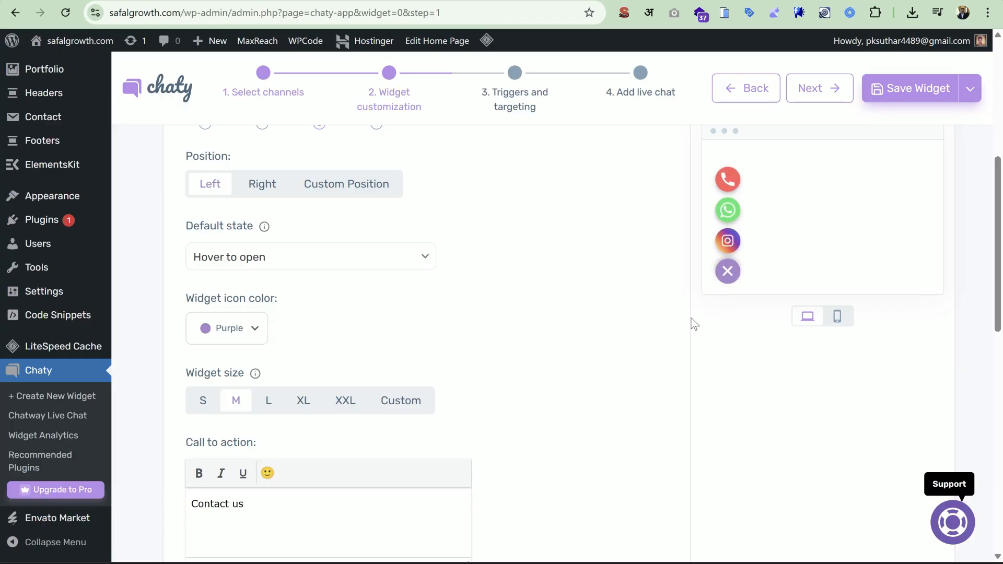
{"action": "left_click", "coordinate": [250, 328]}
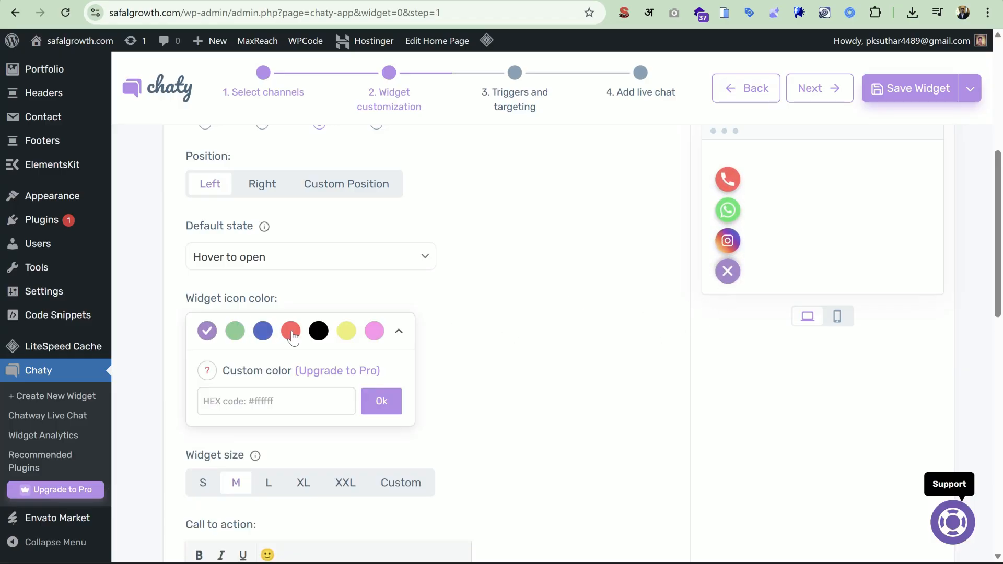
{"action": "left_click", "coordinate": [236, 334]}
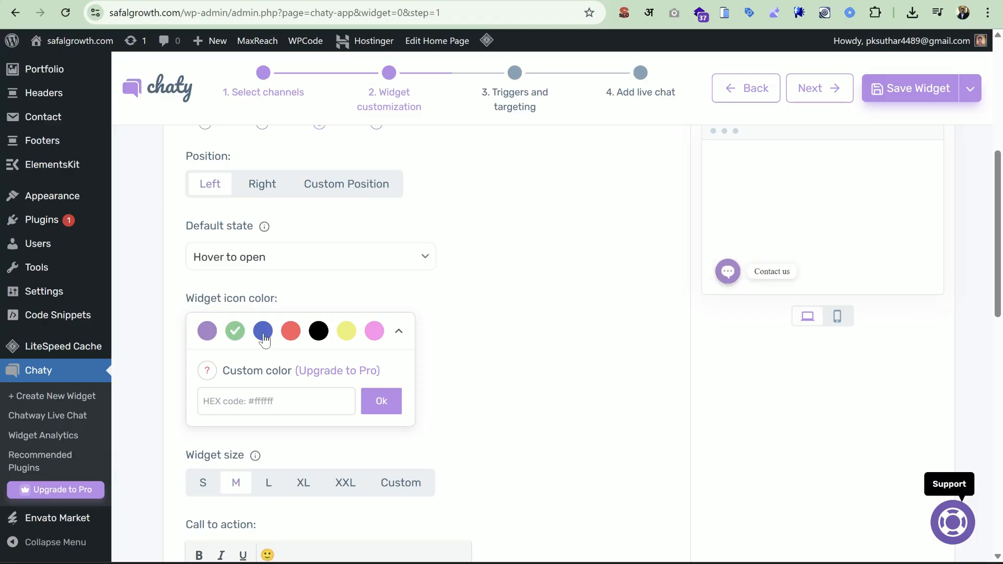
{"action": "left_click", "coordinate": [645, 279]}
Step: Review the widget size and the "Contact us" call to action text, expanding and collapsing the channels in the preview
{"action": "scroll", "coordinate": [386, 313], "scroll_direction": "down", "scroll_amount": 1}
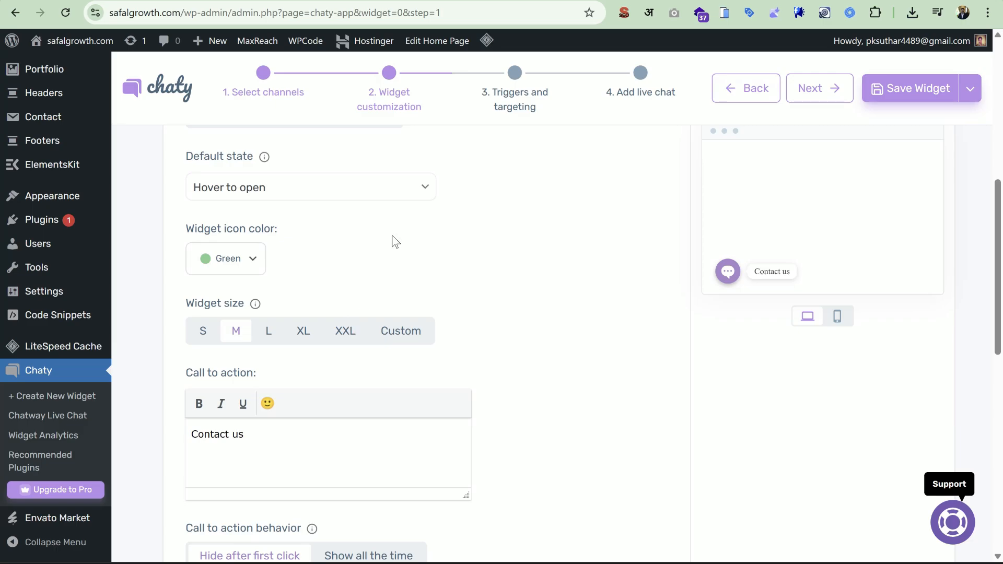
{"action": "scroll", "coordinate": [395, 241], "scroll_direction": "down", "scroll_amount": 1}
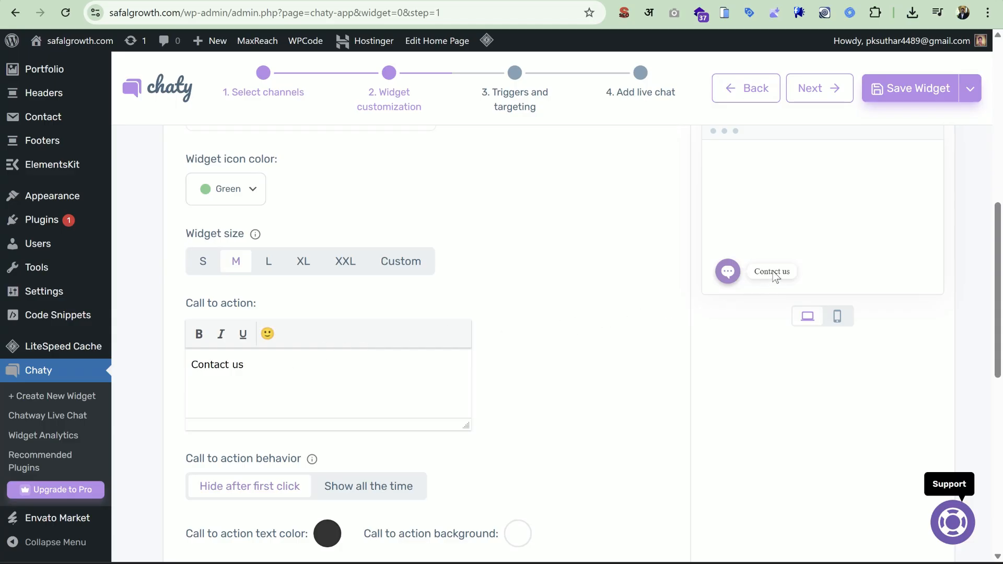
{"action": "left_click", "coordinate": [728, 274]}
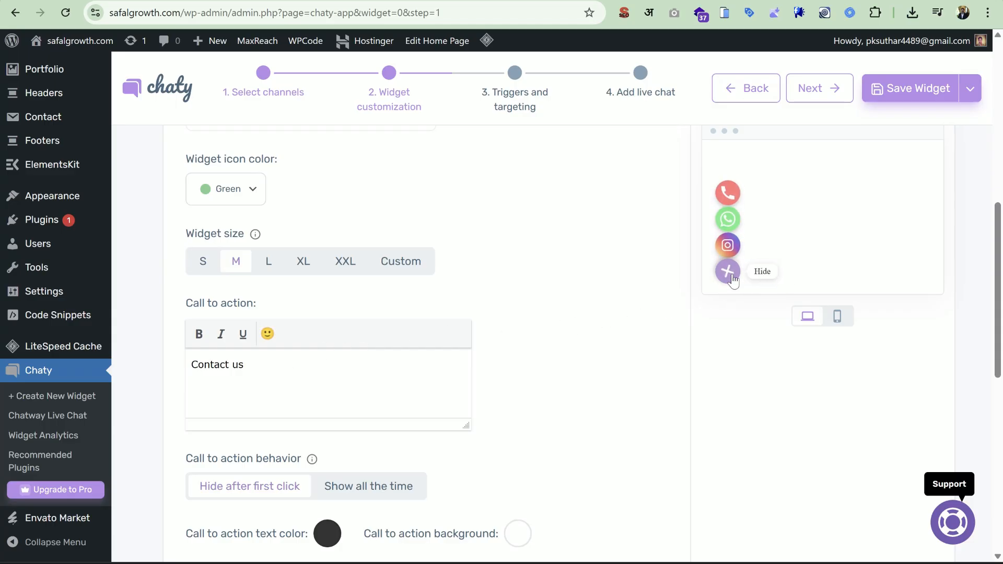
{"action": "left_click", "coordinate": [726, 277]}
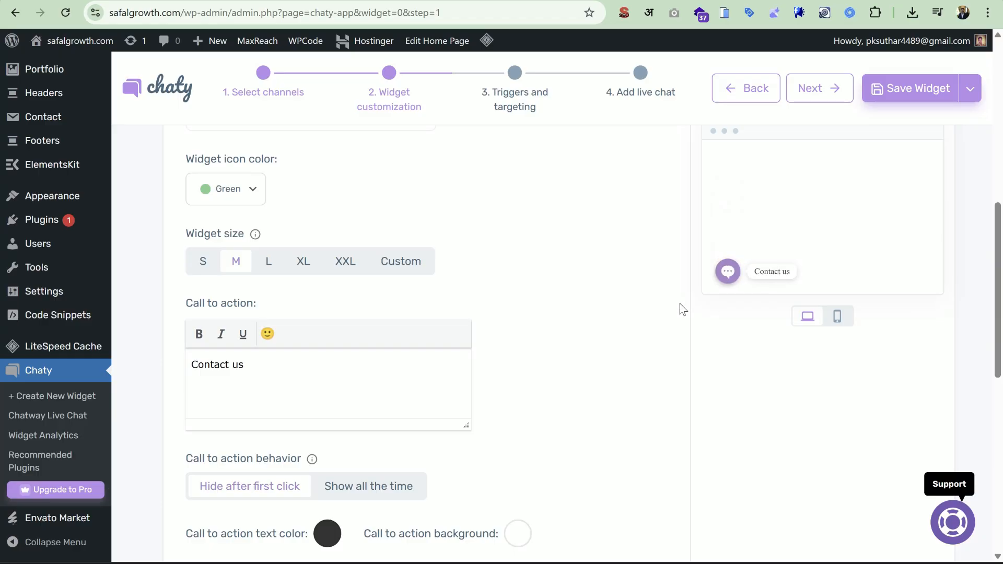
{"action": "left_click_drag", "start_coordinate": [293, 365], "coordinate": [232, 365]}
{"action": "left_click", "coordinate": [781, 266]}
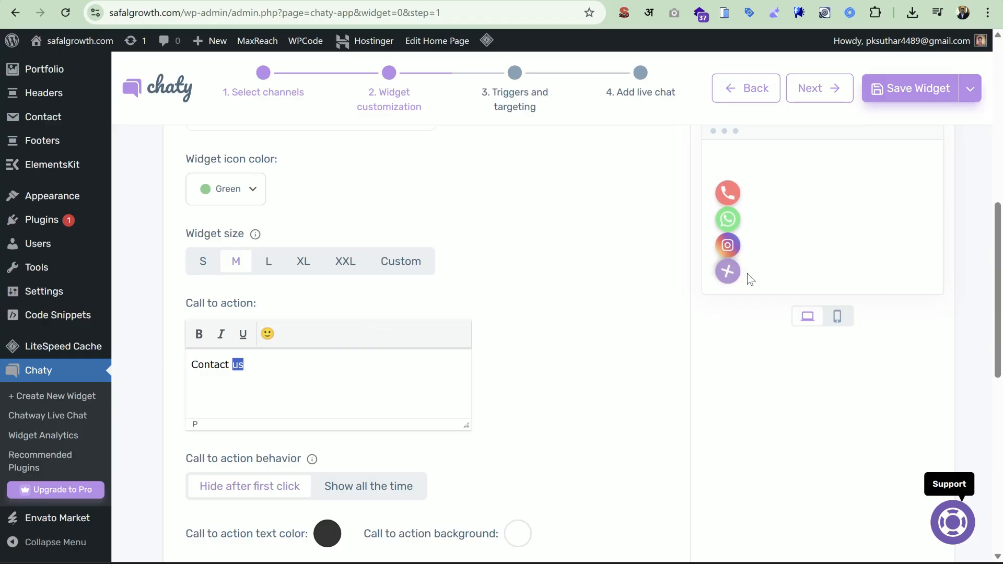
{"action": "left_click", "coordinate": [249, 387]}
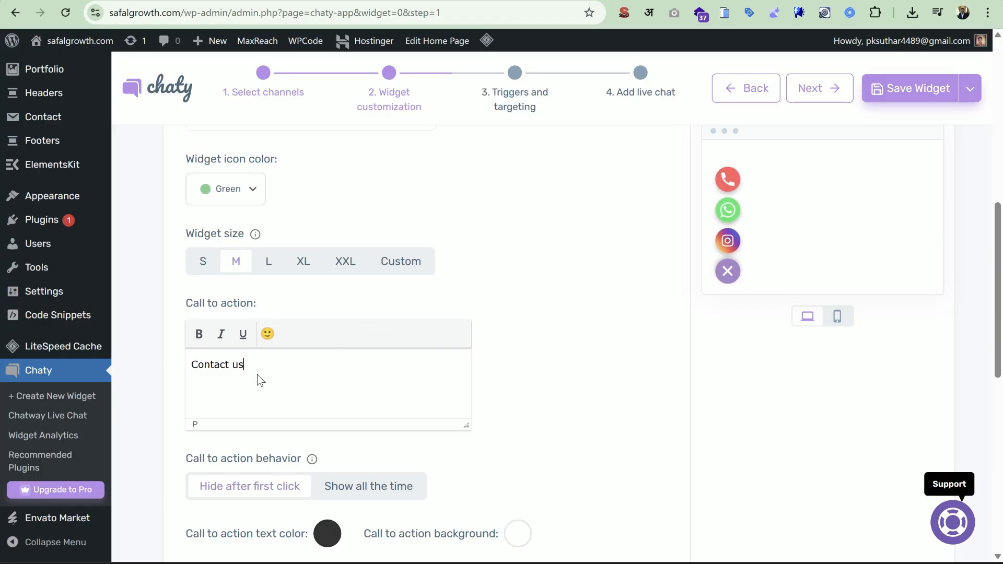
Step: Try both call to action behaviors, ending on "Hide after first click", and test the widget preview
{"action": "scroll", "coordinate": [397, 339], "scroll_direction": "down", "scroll_amount": 4}
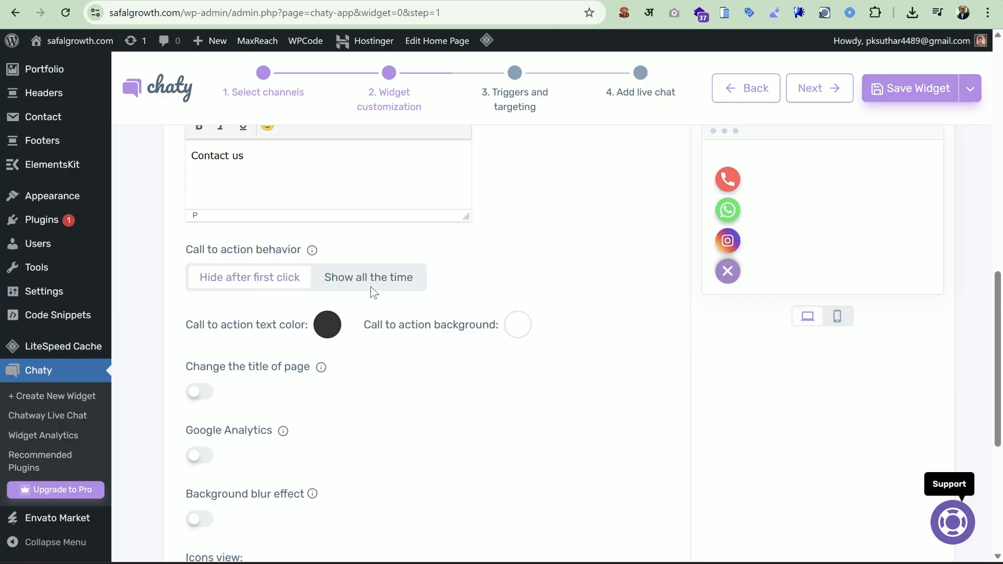
{"action": "left_click", "coordinate": [390, 276]}
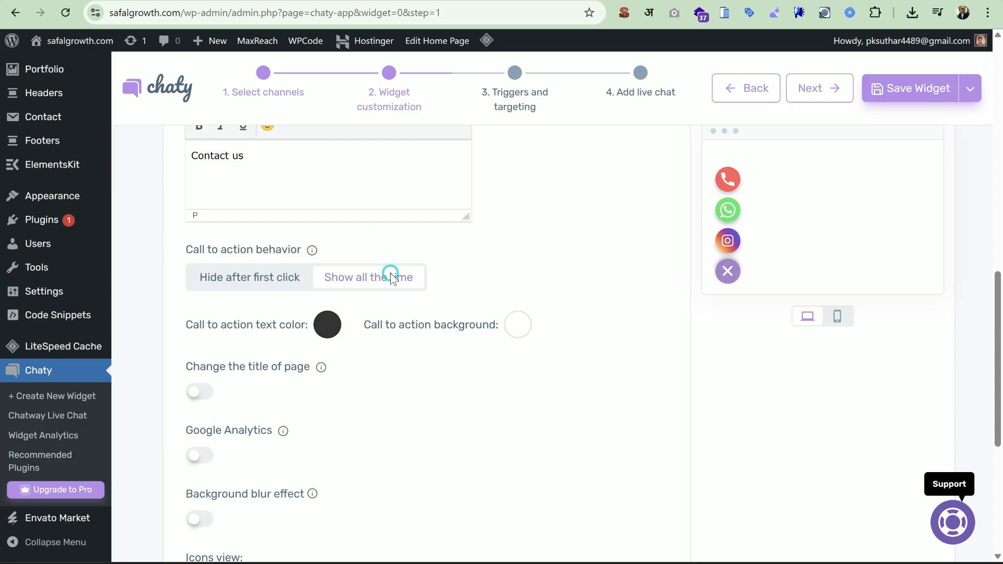
{"action": "left_click", "coordinate": [277, 278]}
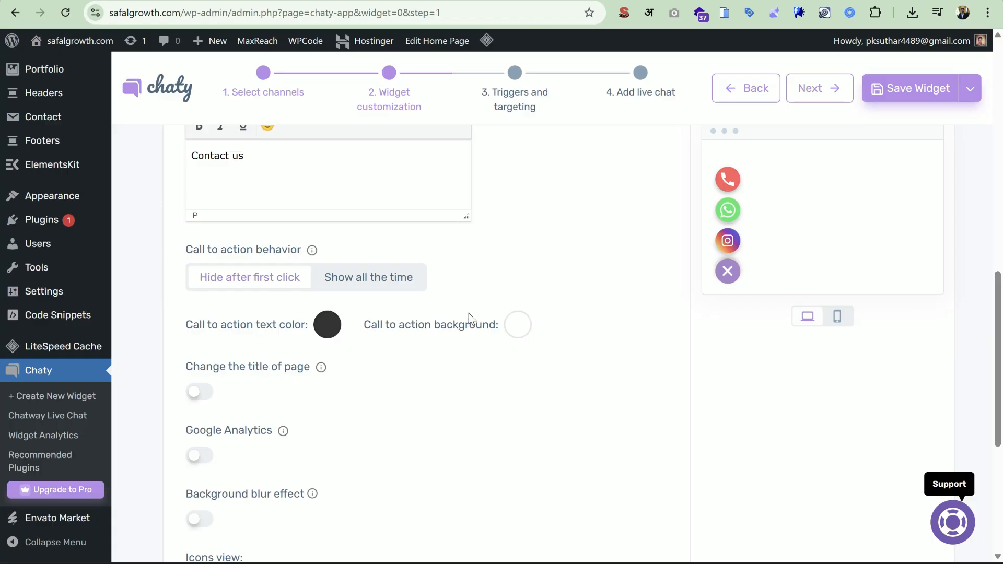
{"action": "left_click", "coordinate": [729, 272]}
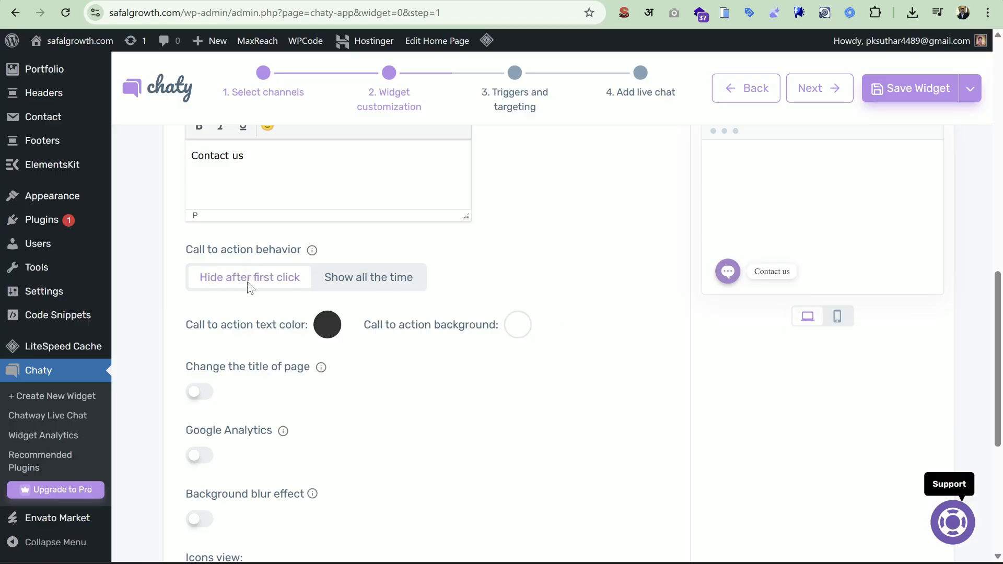
{"action": "left_click", "coordinate": [726, 273]}
{"action": "left_click", "coordinate": [728, 272]}
{"action": "left_click", "coordinate": [727, 274]}
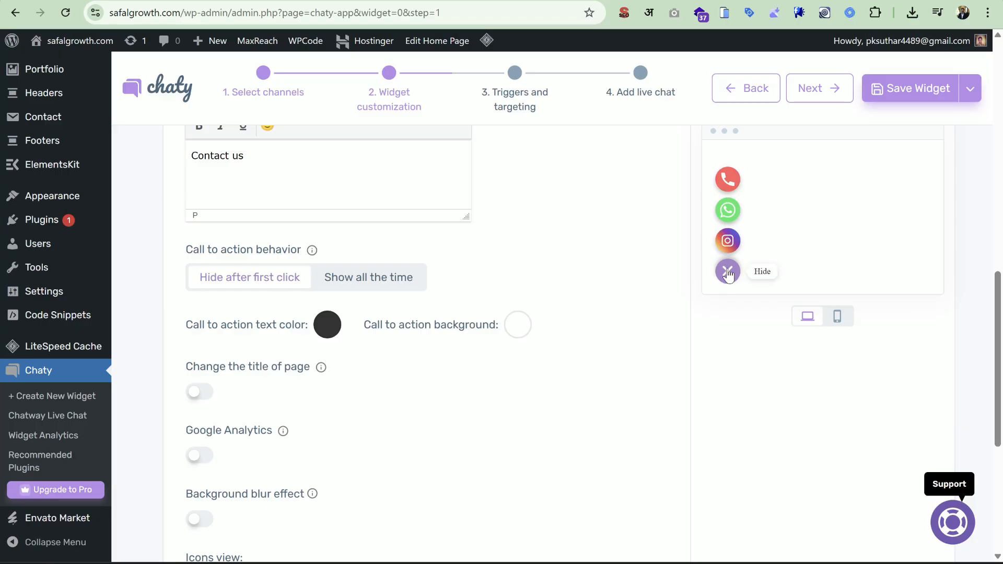
{"action": "left_click", "coordinate": [728, 273]}
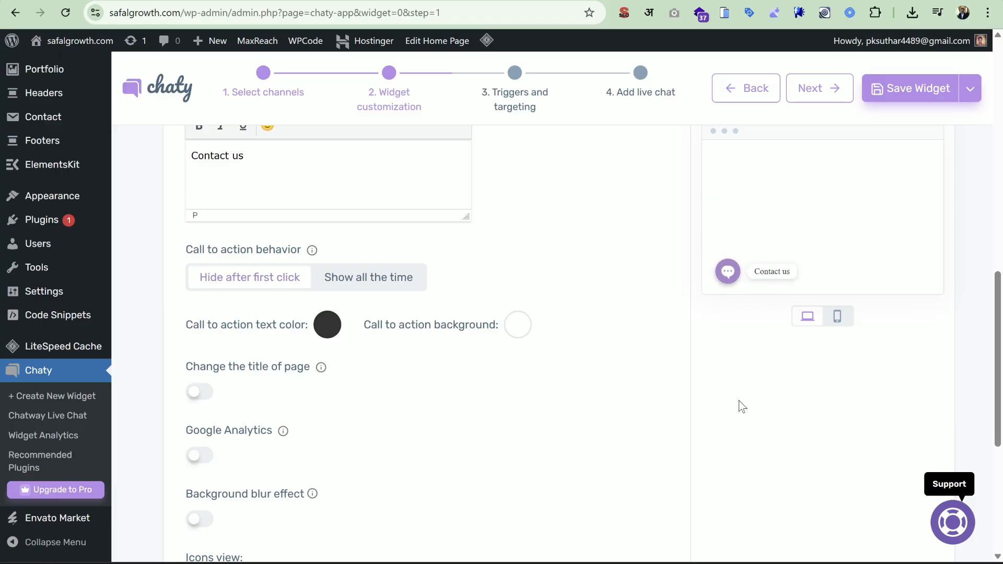
Step: Set the call to action behavior to "Show all the time" and test opening and closing the preview widget
{"action": "left_click", "coordinate": [354, 280]}
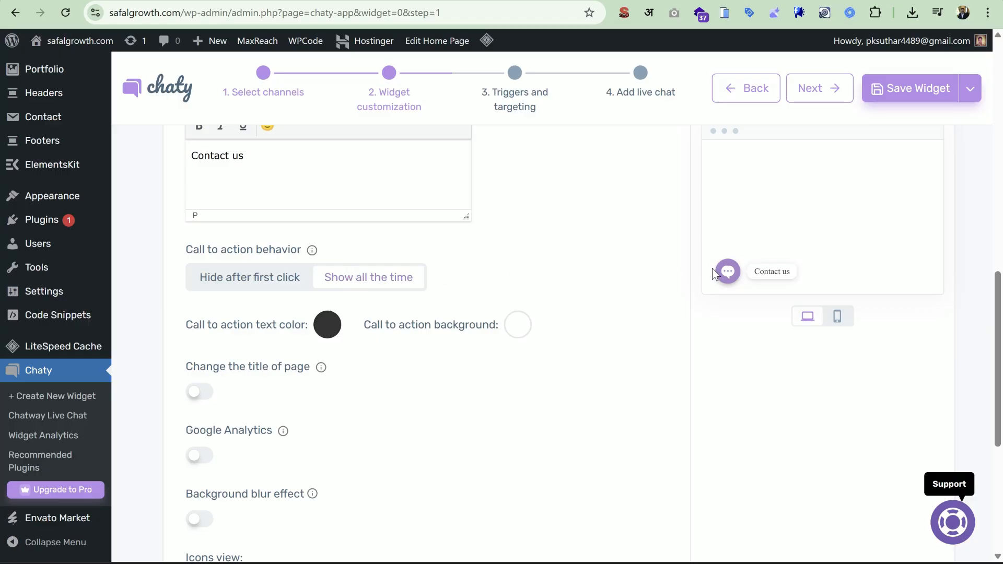
{"action": "left_click", "coordinate": [727, 271]}
{"action": "left_click", "coordinate": [726, 273]}
{"action": "left_click", "coordinate": [727, 273]}
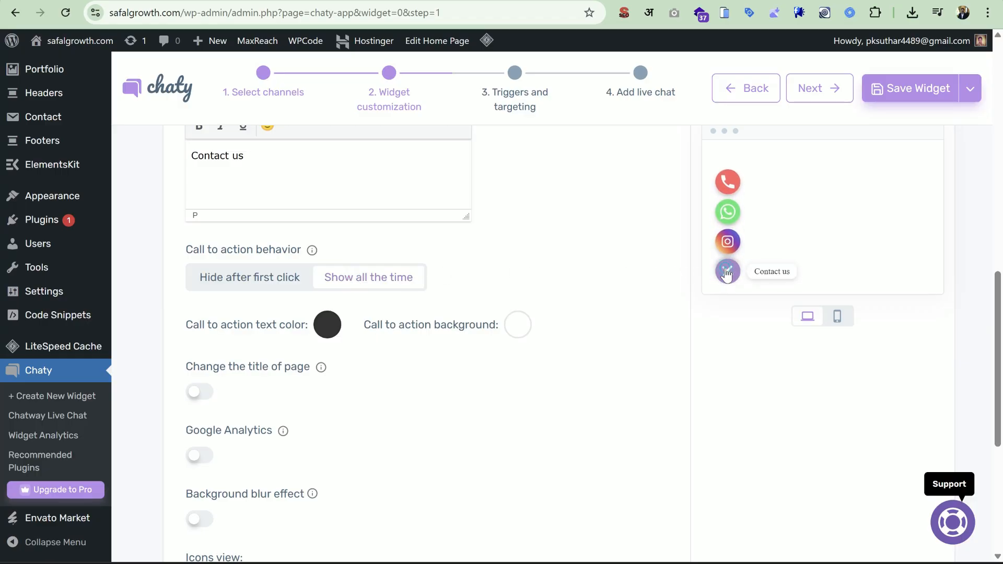
{"action": "left_click", "coordinate": [727, 271]}
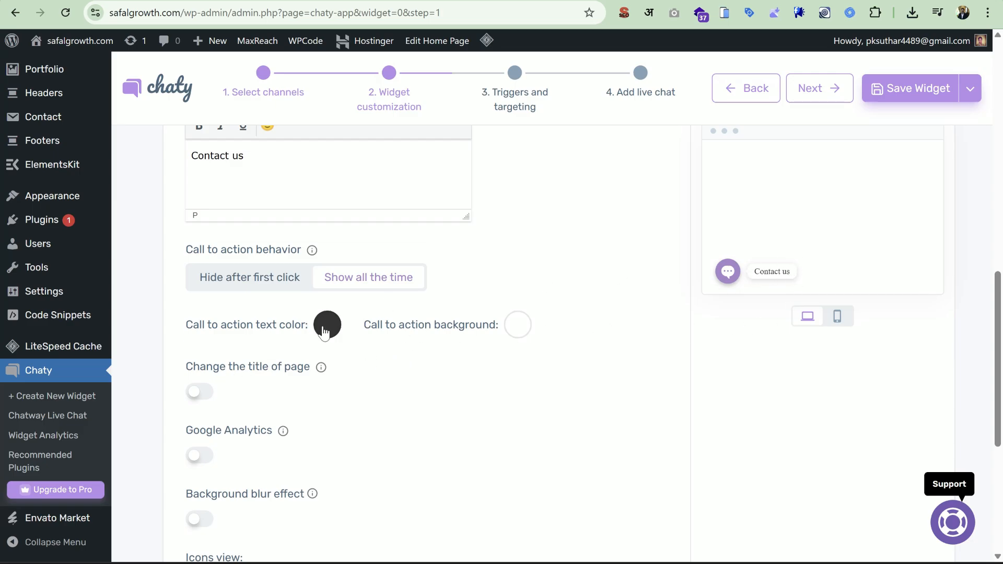
Step: Try blue as the call to action background and check it in the widget preview
{"action": "left_click", "coordinate": [518, 324]}
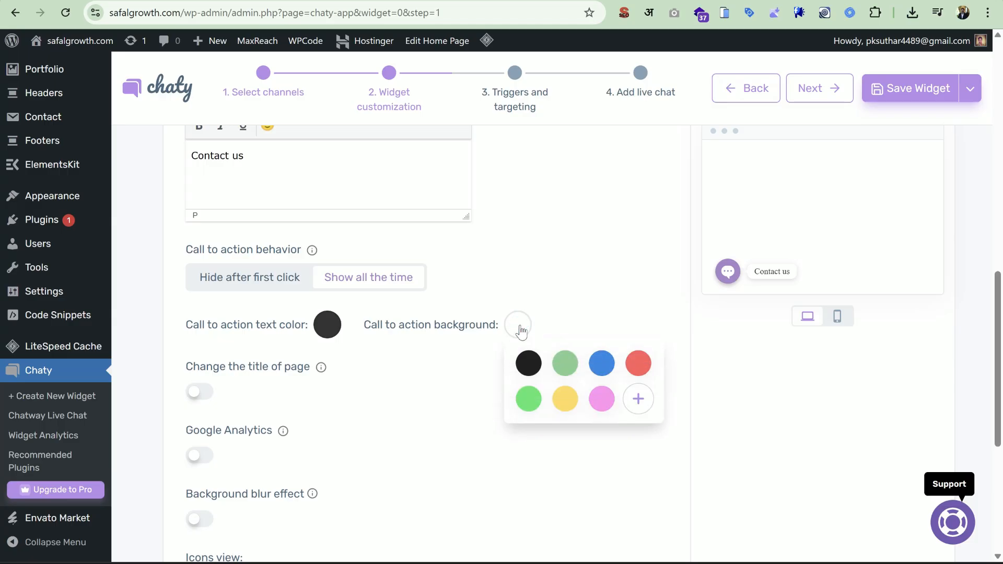
{"action": "left_click", "coordinate": [602, 367]}
{"action": "left_click", "coordinate": [754, 273]}
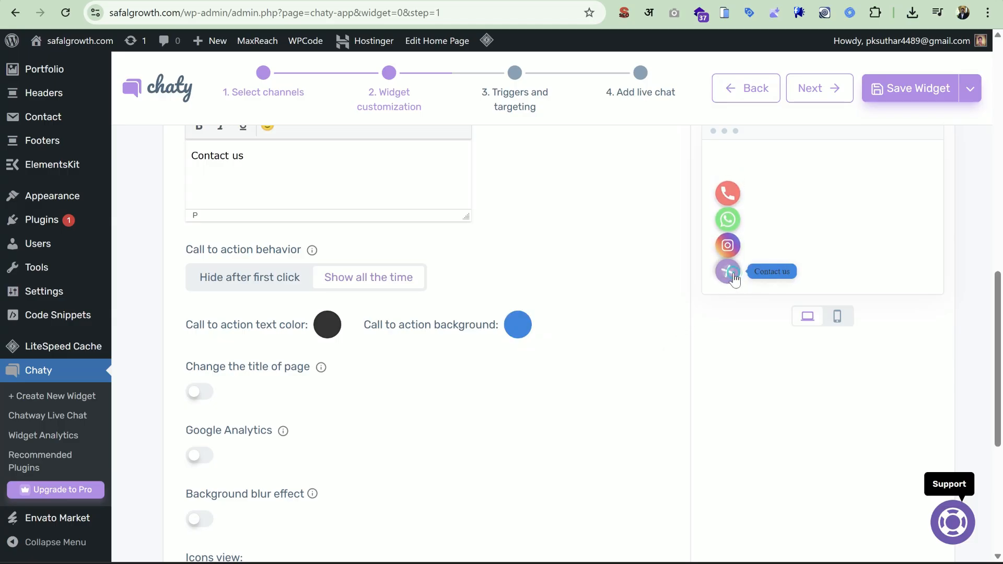
Step: Set the call to action background to yellow and check it in the widget preview
{"action": "left_click", "coordinate": [524, 326]}
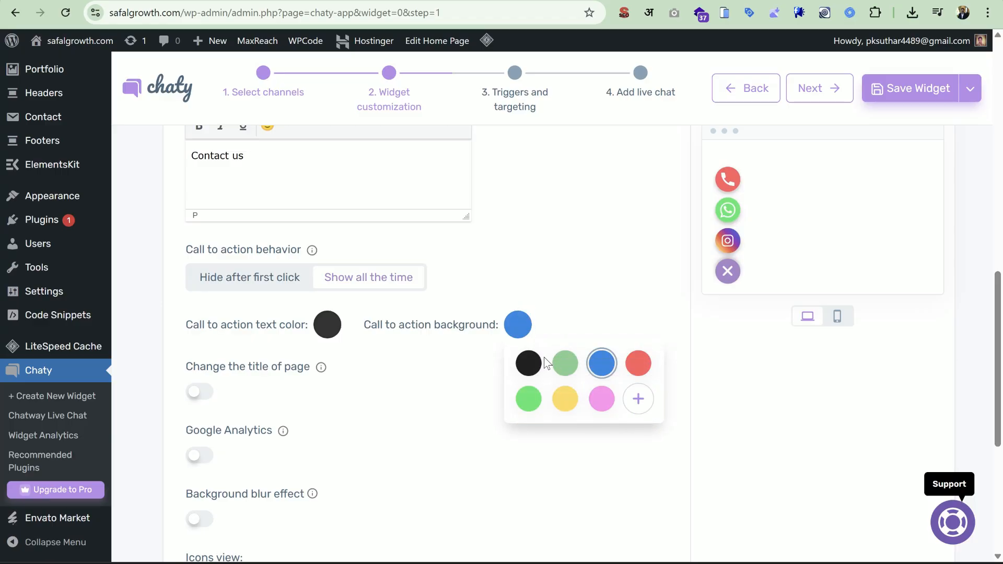
{"action": "left_click", "coordinate": [565, 399]}
{"action": "left_click", "coordinate": [598, 252]}
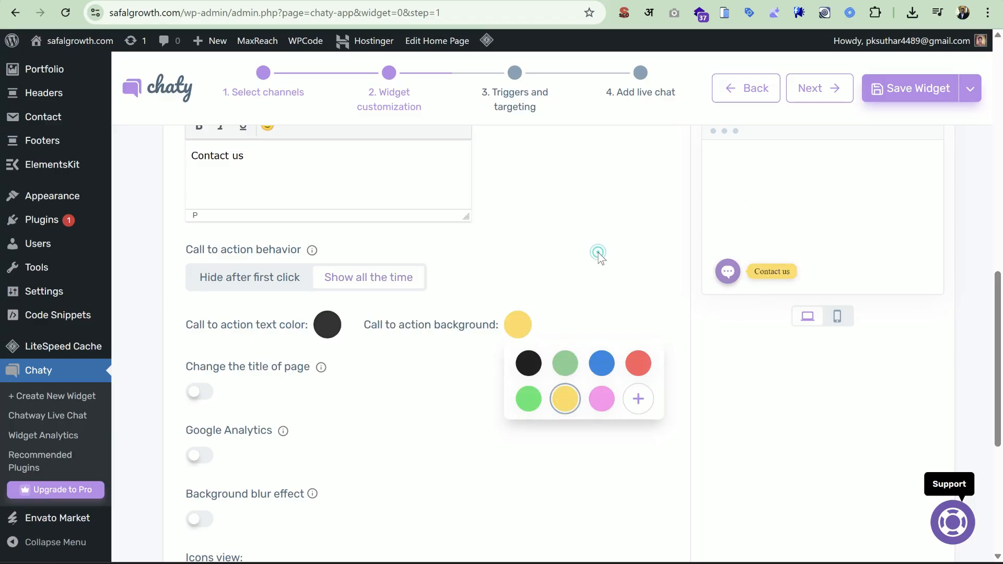
{"action": "left_click", "coordinate": [742, 269]}
Step: Try the horizontal icons view in the widget preview, switch back to vertical and check the preview again
{"action": "scroll", "coordinate": [538, 291], "scroll_direction": "down", "scroll_amount": 3}
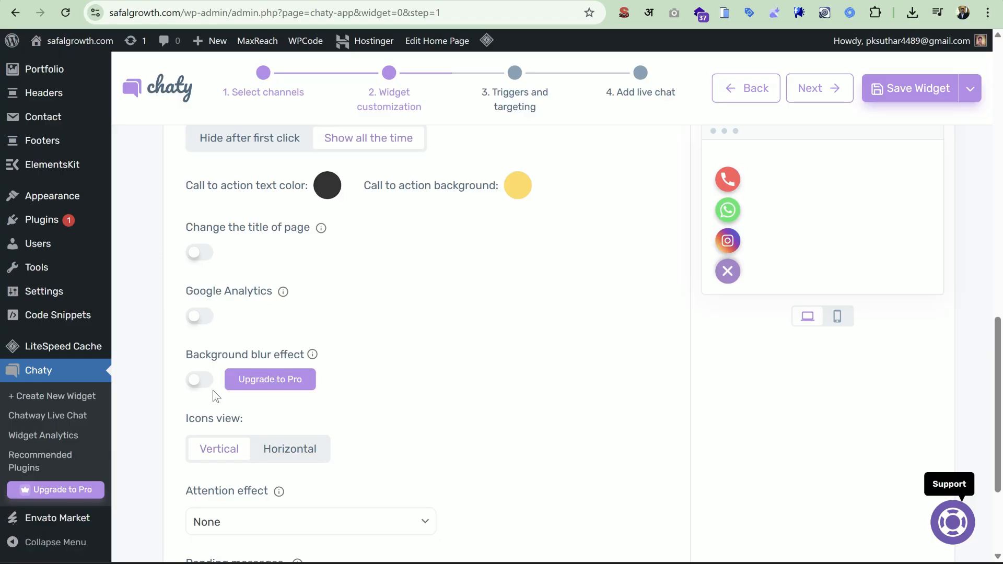
{"action": "scroll", "coordinate": [216, 395], "scroll_direction": "down", "scroll_amount": 2}
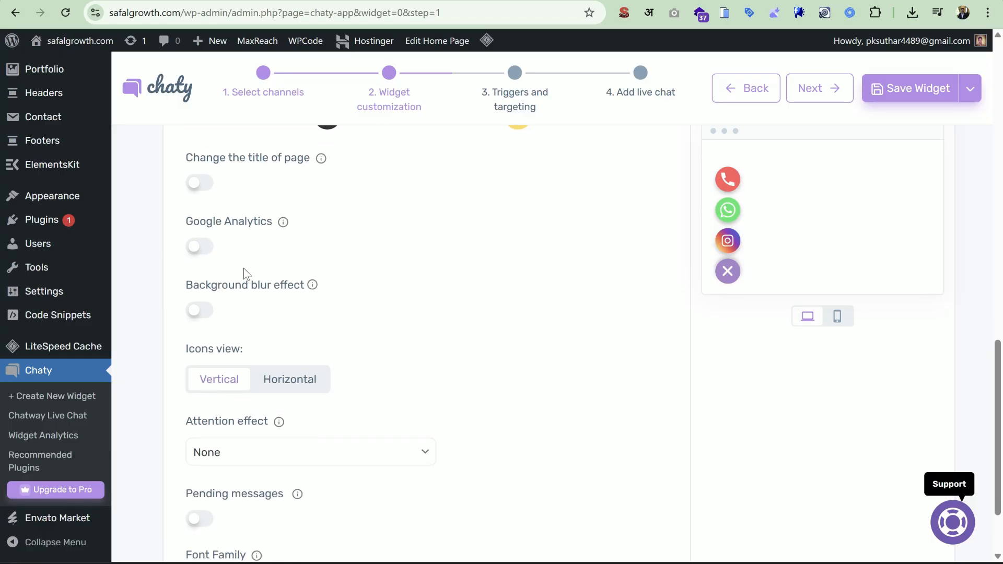
{"action": "scroll", "coordinate": [254, 273], "scroll_direction": "down", "scroll_amount": 2}
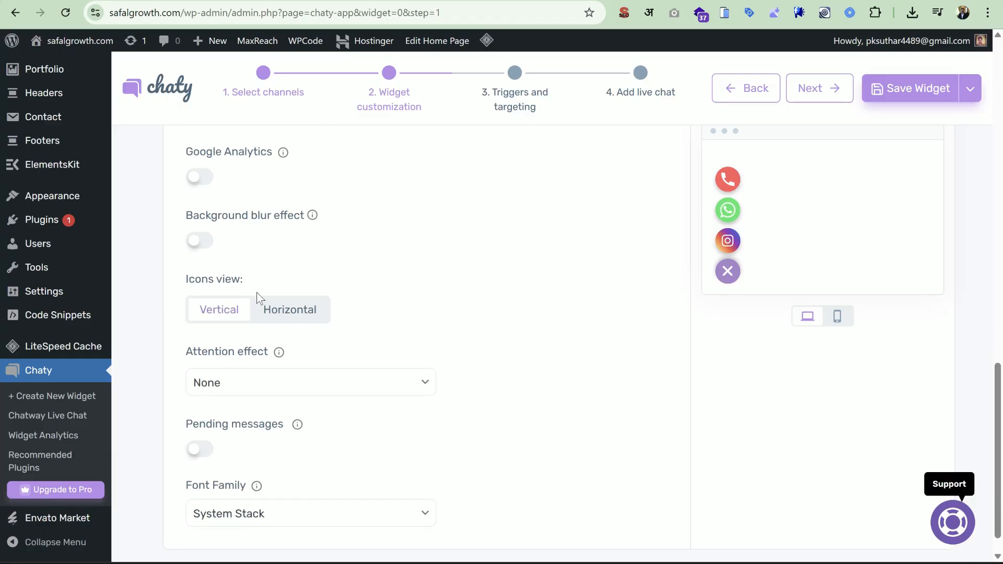
{"action": "left_click", "coordinate": [294, 309]}
{"action": "left_click", "coordinate": [727, 271]}
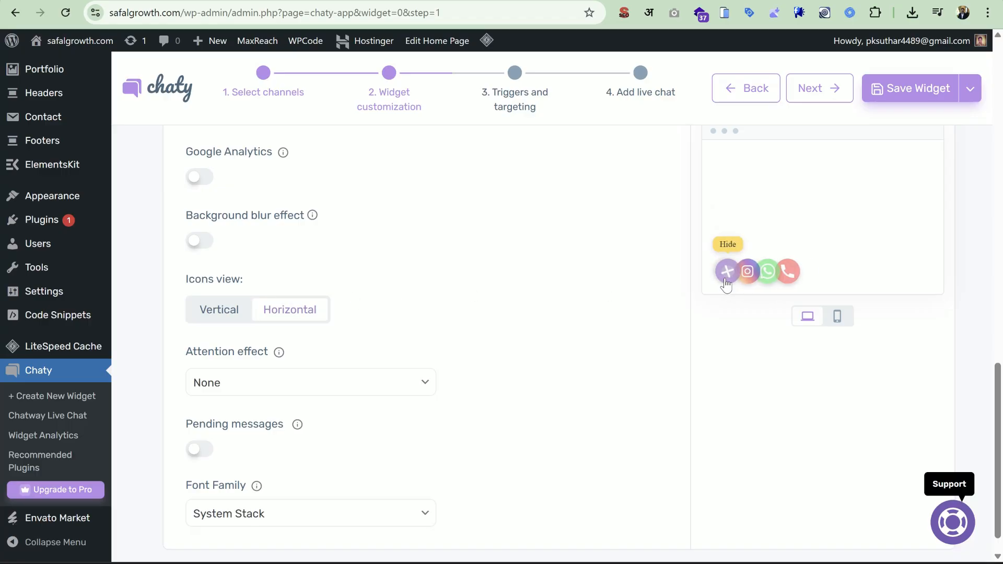
{"action": "left_click", "coordinate": [218, 310]}
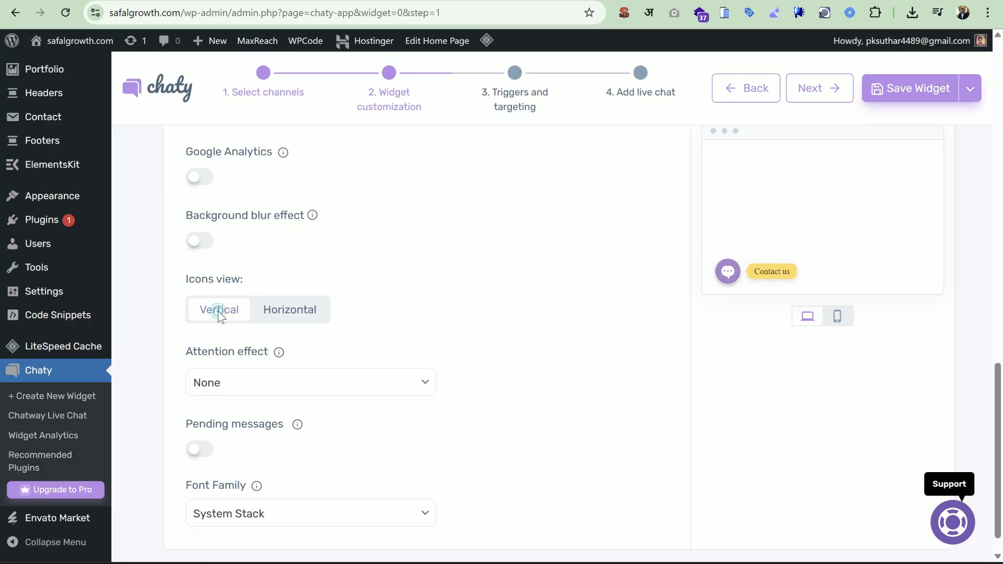
{"action": "left_click", "coordinate": [728, 271]}
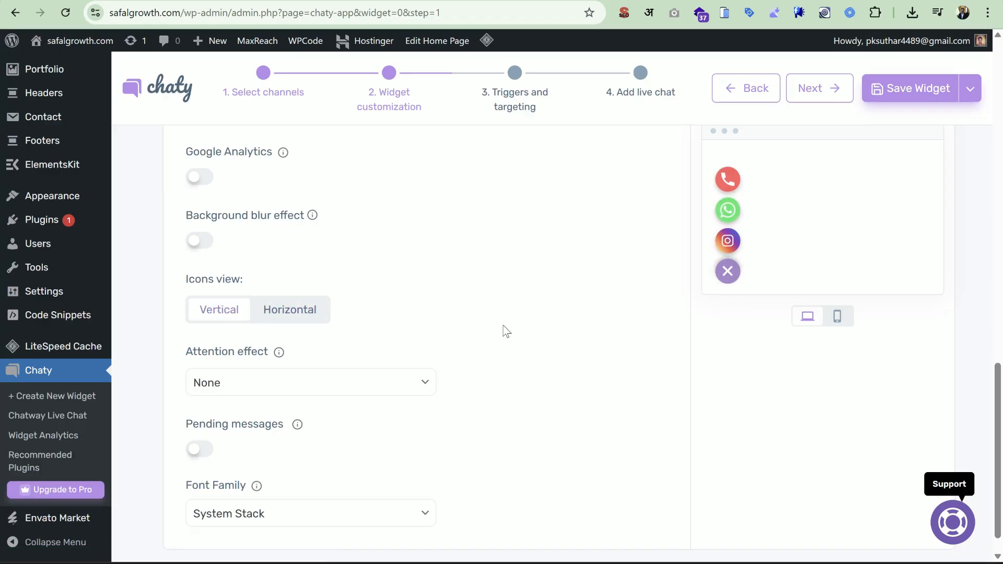
Step: Try the Bounce, Sheen and Spin attention effects and test opening and closing the preview widget
{"action": "scroll", "coordinate": [583, 345], "scroll_direction": "down", "scroll_amount": 1}
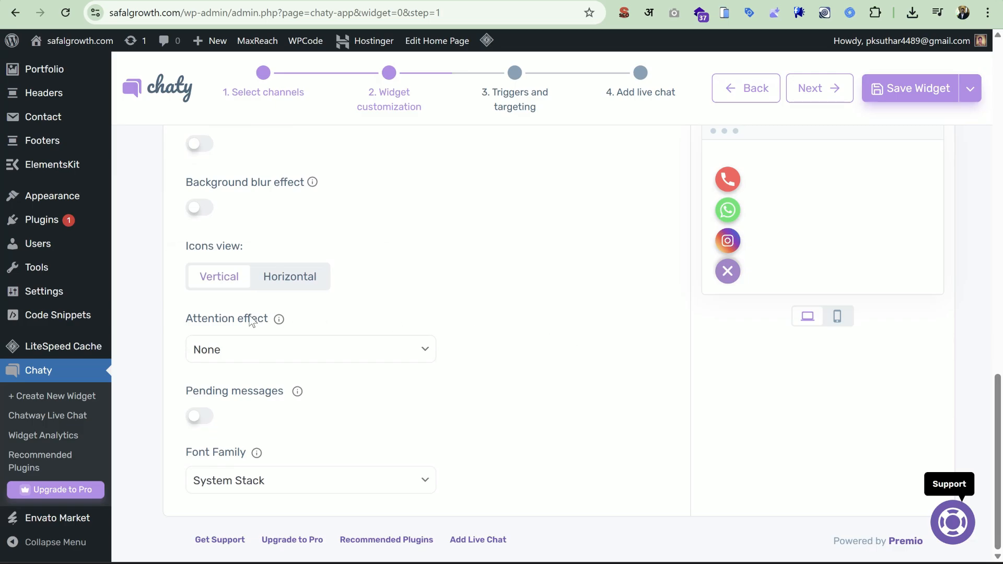
{"action": "left_click", "coordinate": [344, 344]}
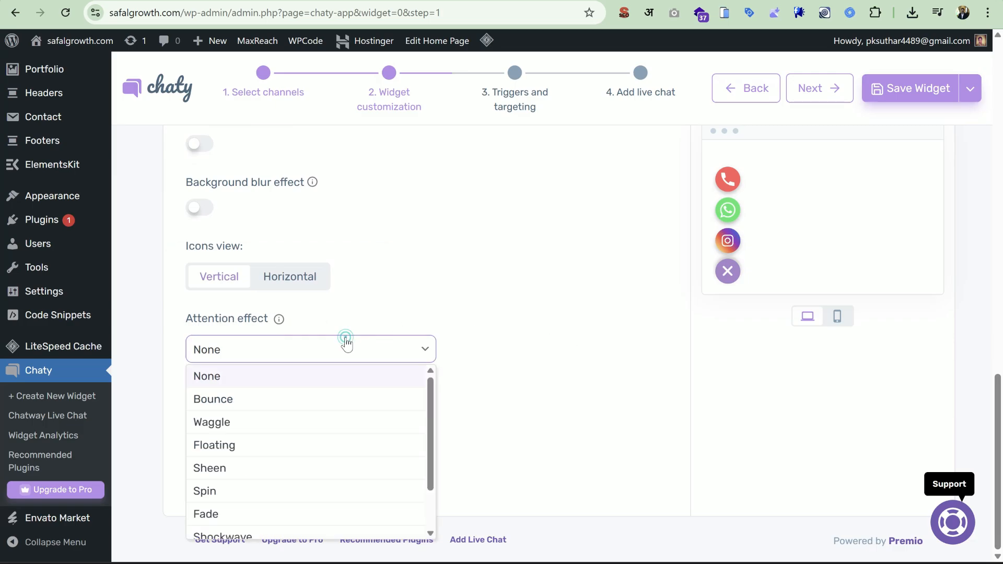
{"action": "left_click", "coordinate": [244, 401]}
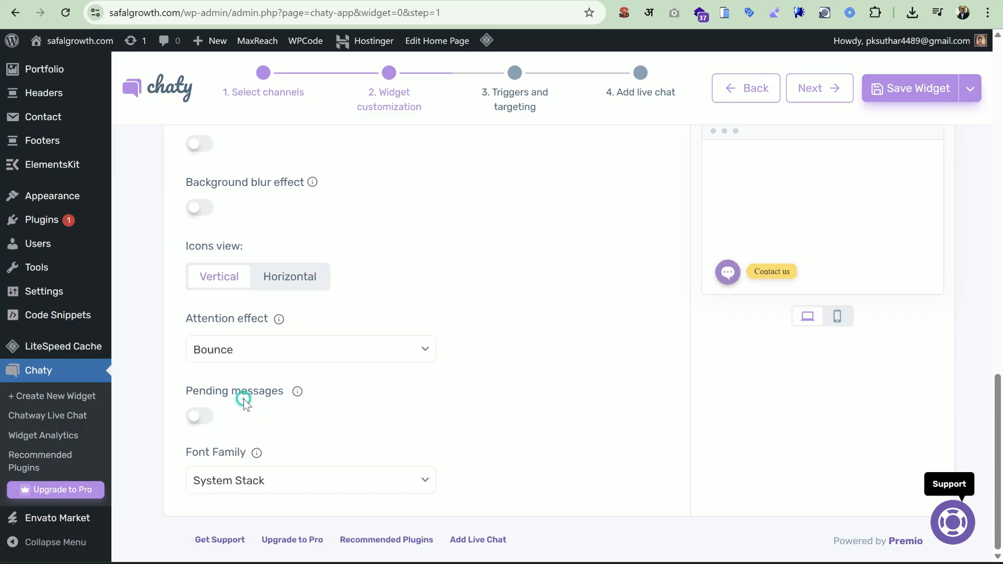
{"action": "left_click", "coordinate": [247, 350]}
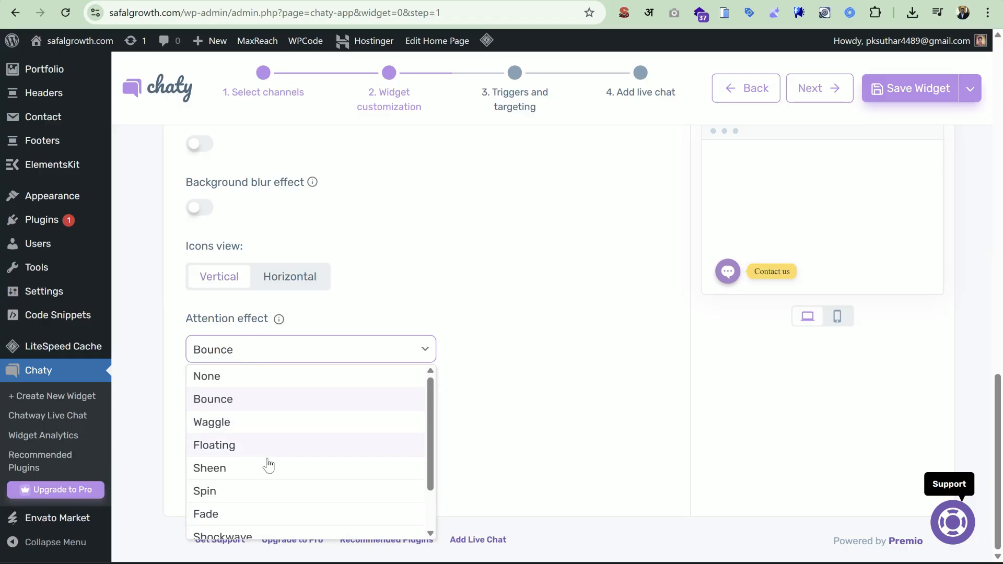
{"action": "left_click", "coordinate": [266, 464]}
{"action": "left_click", "coordinate": [238, 353]}
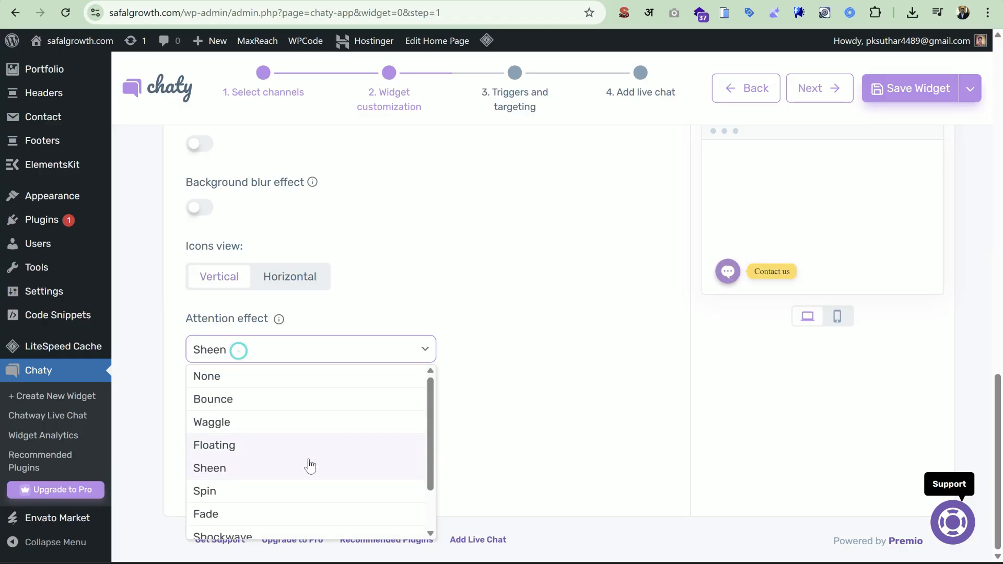
{"action": "scroll", "coordinate": [315, 474], "scroll_direction": "down", "scroll_amount": 2}
{"action": "left_click", "coordinate": [242, 445]}
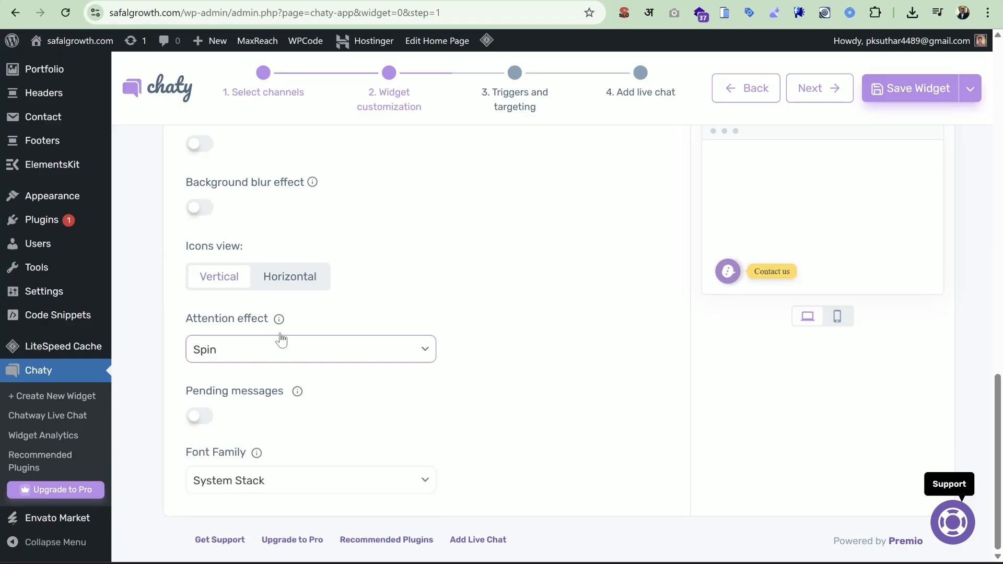
{"action": "left_click", "coordinate": [728, 272]}
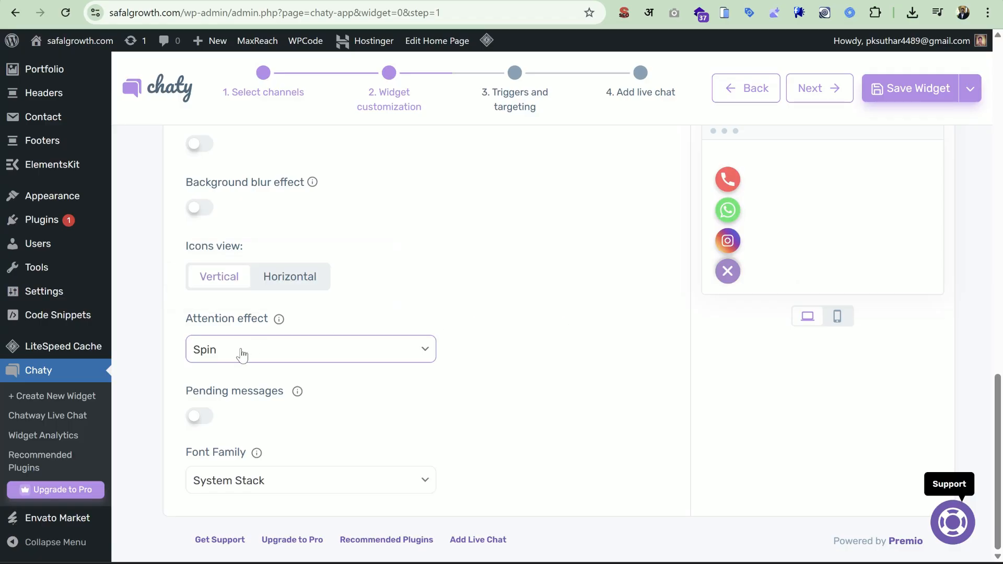
{"action": "left_click", "coordinate": [730, 278]}
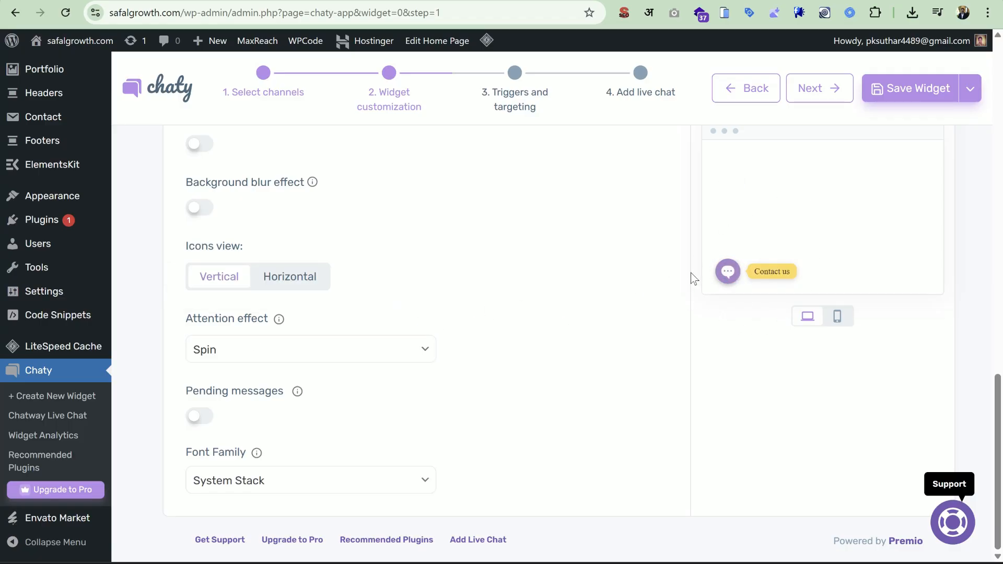
Step: Try the Blink and Pulse attention effects on the widget
{"action": "left_click", "coordinate": [258, 348]}
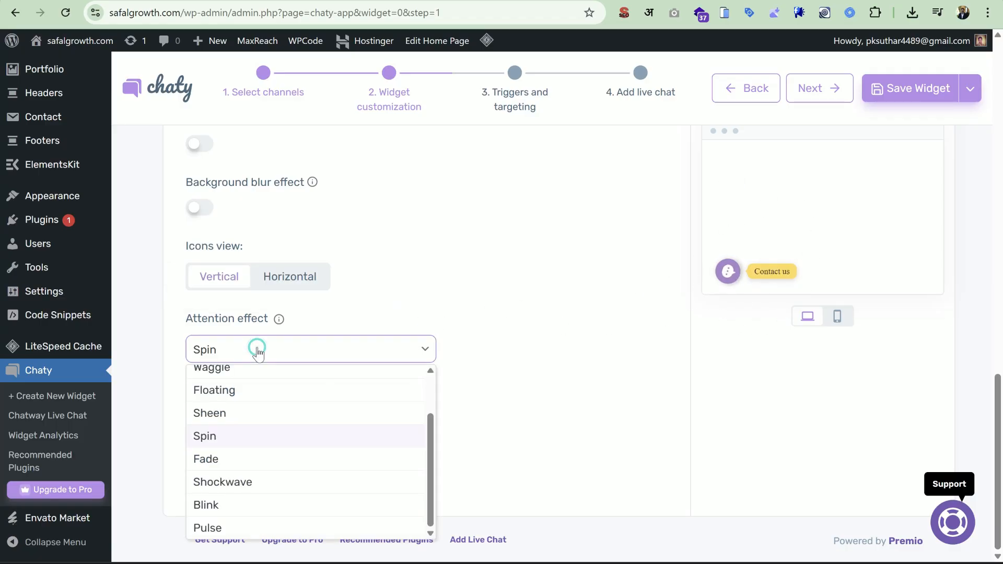
{"action": "left_click", "coordinate": [264, 506]}
{"action": "left_click", "coordinate": [229, 351]}
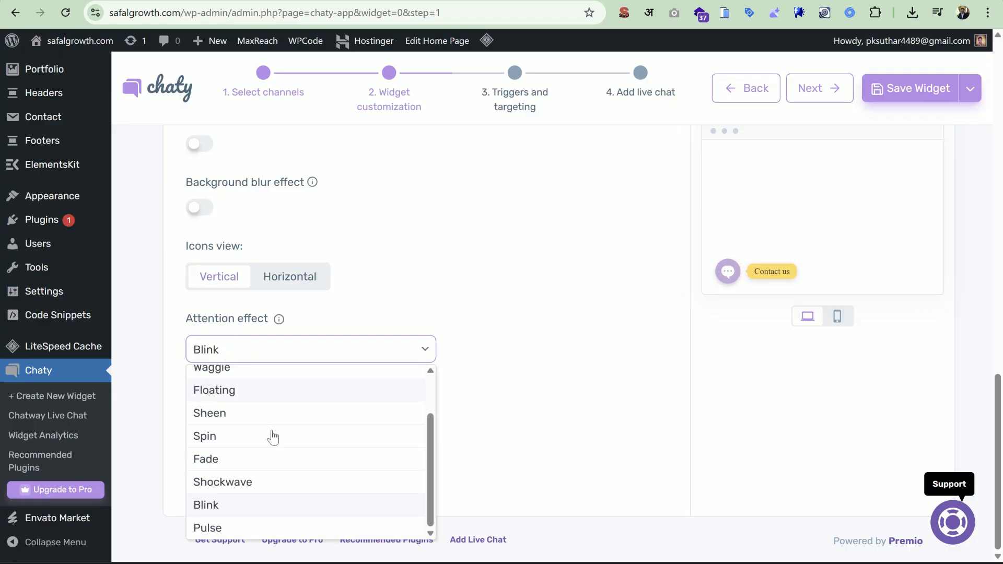
{"action": "left_click", "coordinate": [262, 529]}
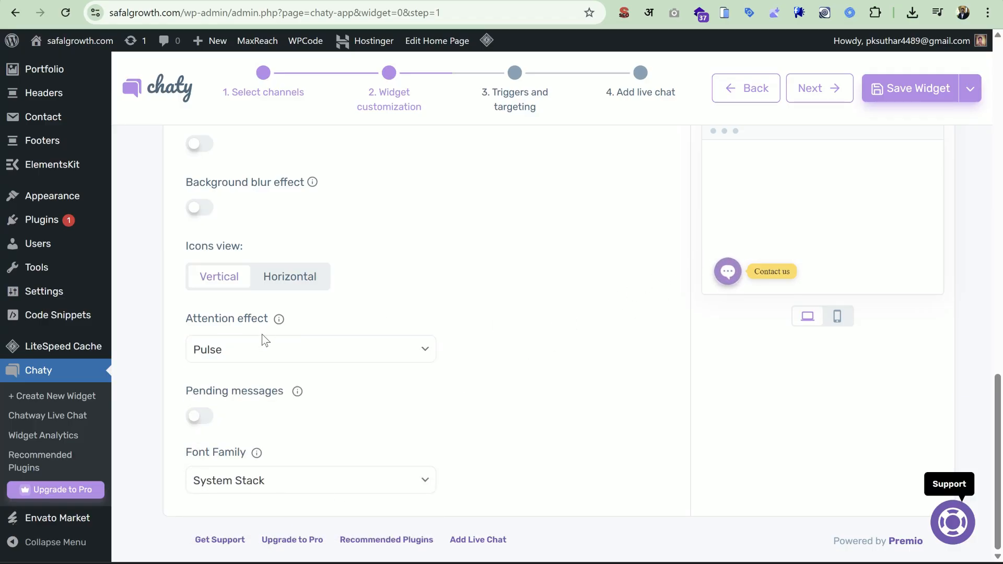
Step: Set the widget's attention effect to Bounce
{"action": "left_click", "coordinate": [236, 351]}
{"action": "scroll", "coordinate": [239, 397], "scroll_direction": "up", "scroll_amount": 3}
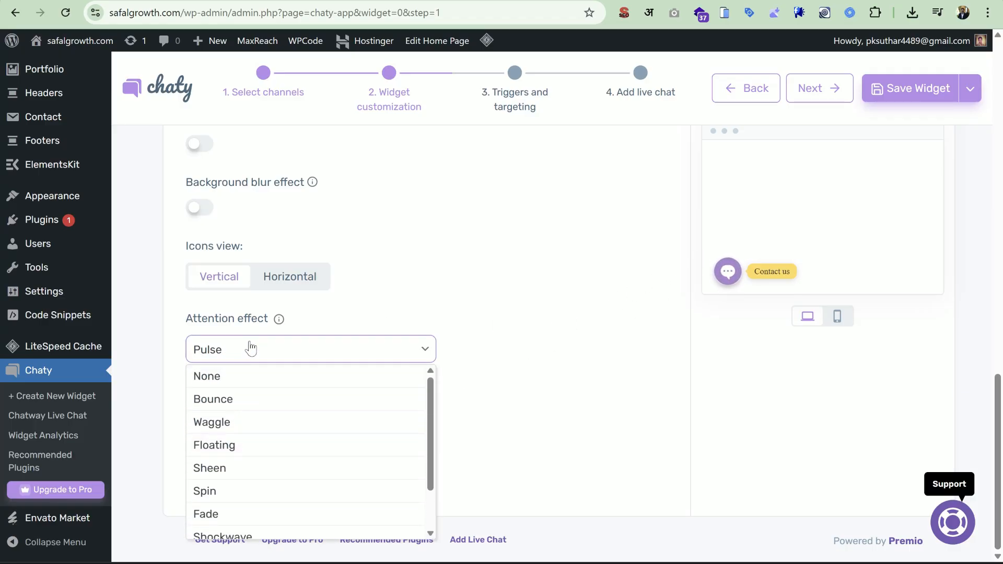
{"action": "left_click", "coordinate": [242, 401]}
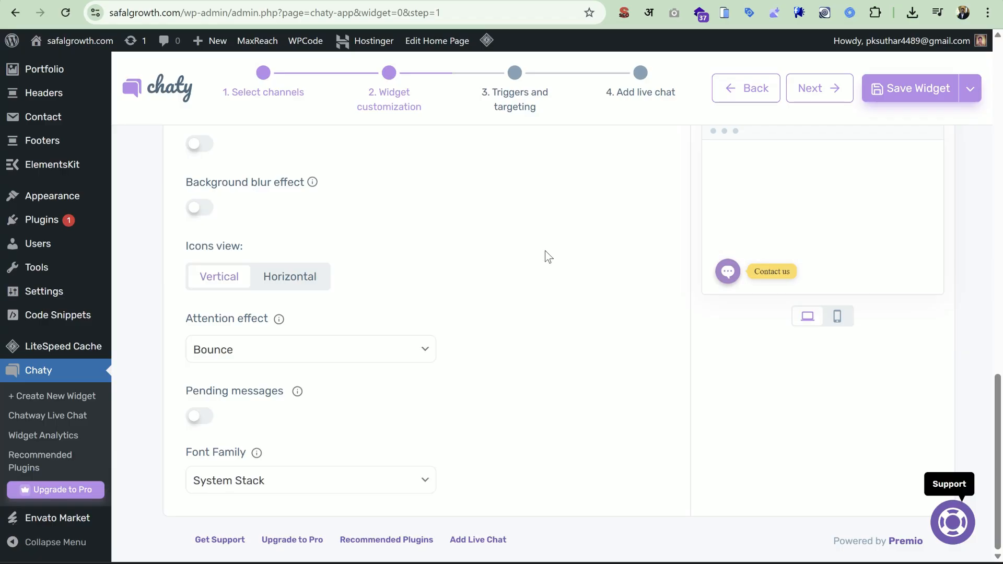
Step: Try the pending messages badge with 1 message in the widget preview and turn it off again
{"action": "left_click", "coordinate": [198, 417]}
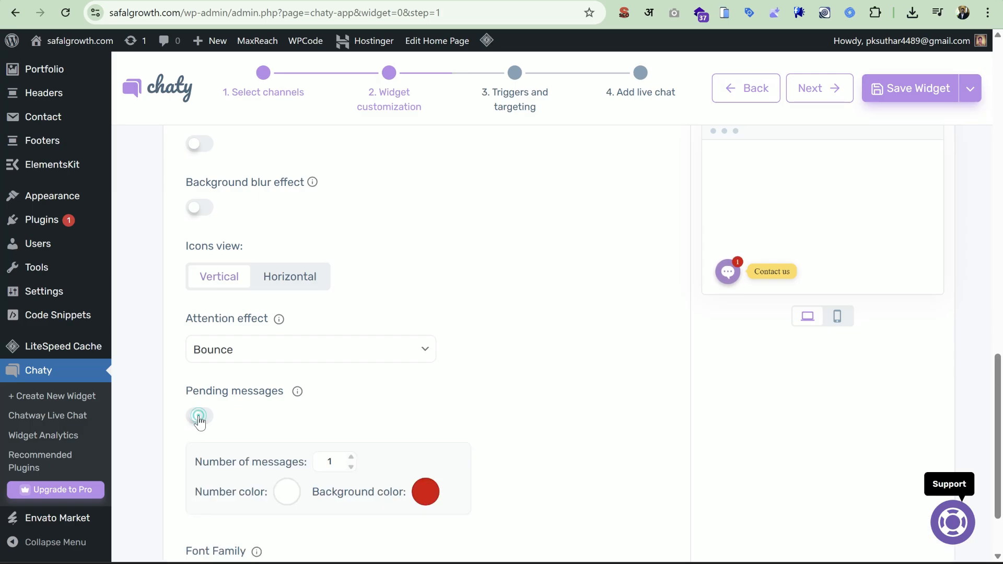
{"action": "left_click", "coordinate": [727, 271]}
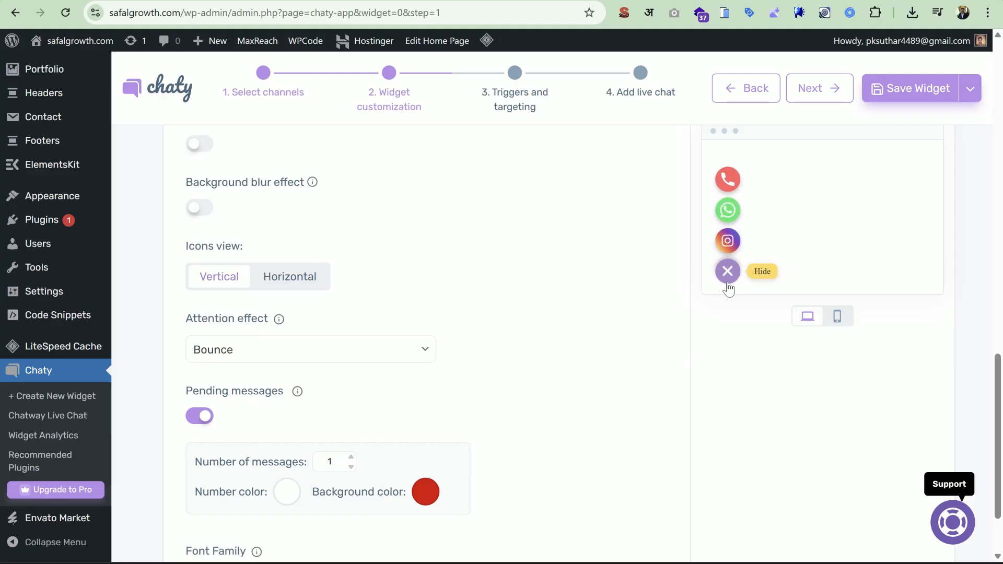
{"action": "scroll", "coordinate": [566, 371], "scroll_direction": "down", "scroll_amount": 1}
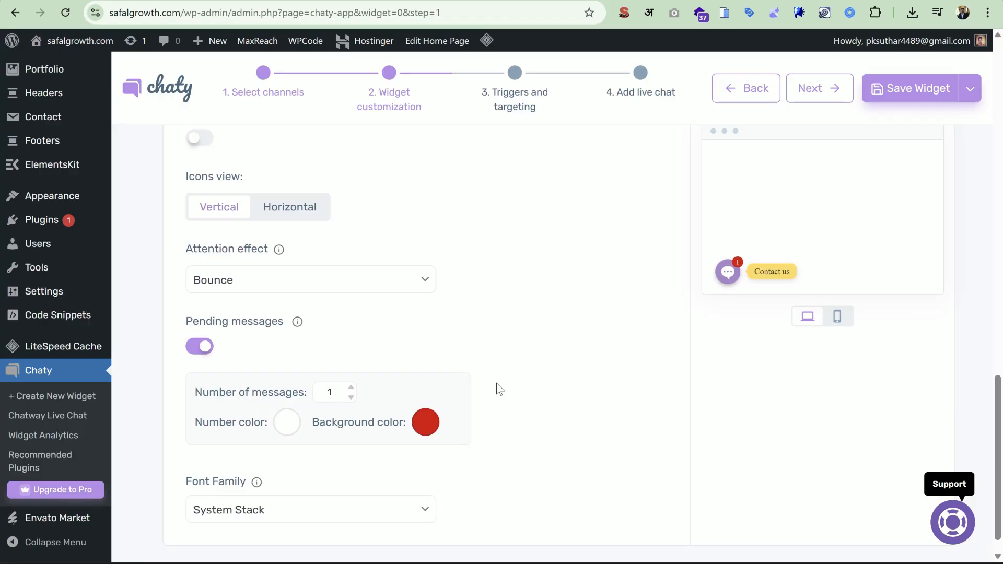
{"action": "scroll", "coordinate": [480, 395], "scroll_direction": "down", "scroll_amount": 1}
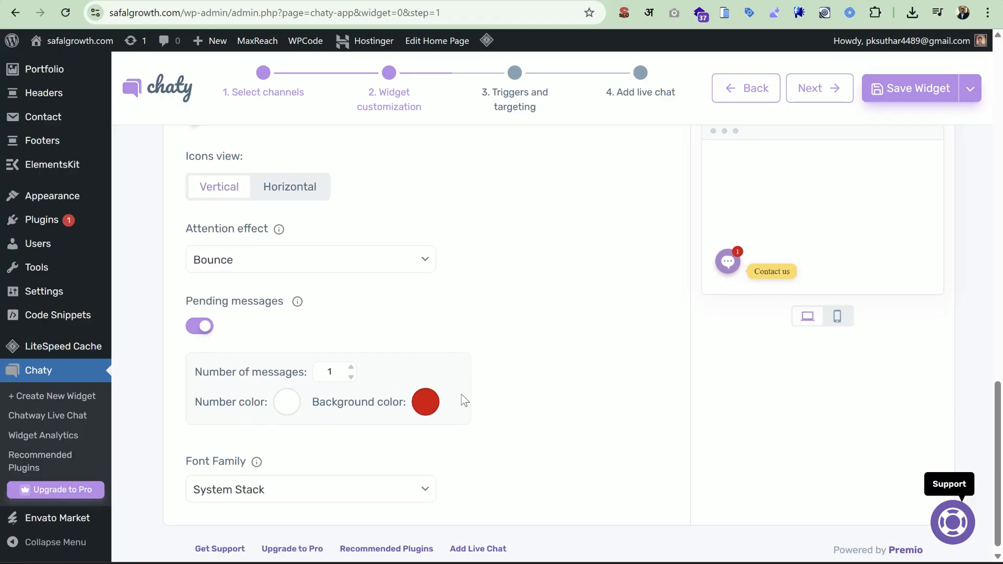
{"action": "left_click", "coordinate": [192, 318]}
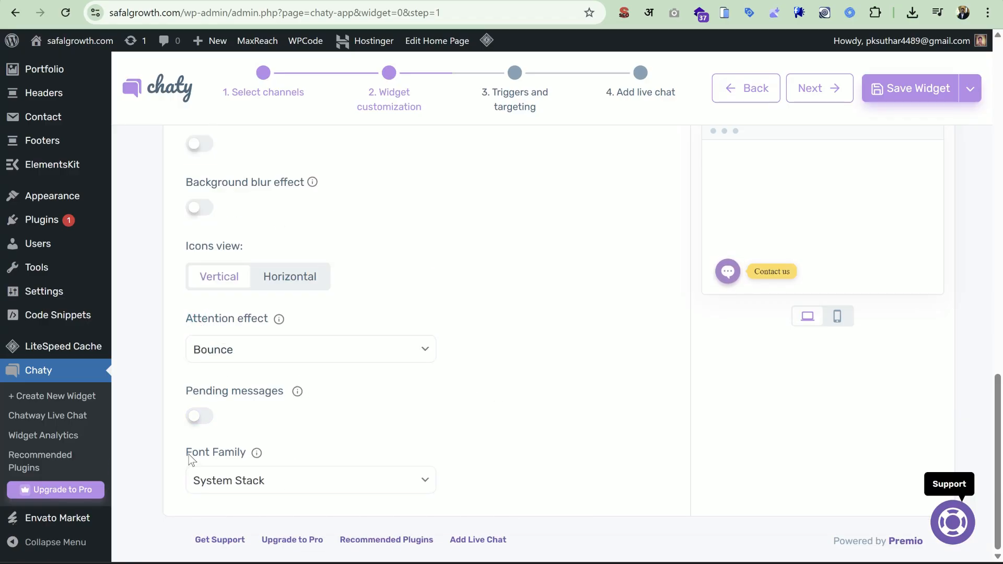
Step: Browse the available font families for the widget and close the list without choosing one
{"action": "left_click", "coordinate": [331, 480]}
{"action": "scroll", "coordinate": [335, 478], "scroll_direction": "down", "scroll_amount": 4}
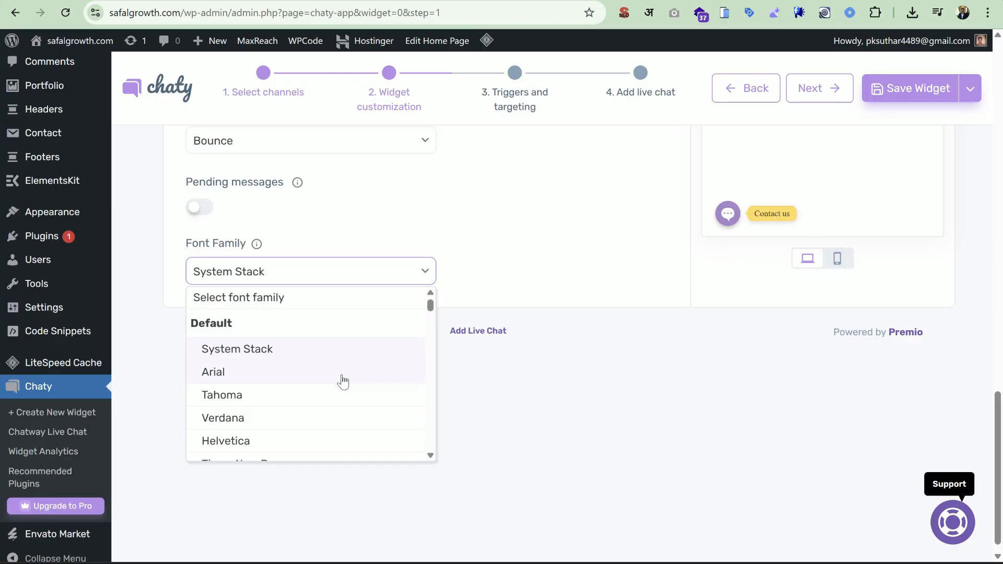
{"action": "scroll", "coordinate": [340, 381], "scroll_direction": "down", "scroll_amount": 8}
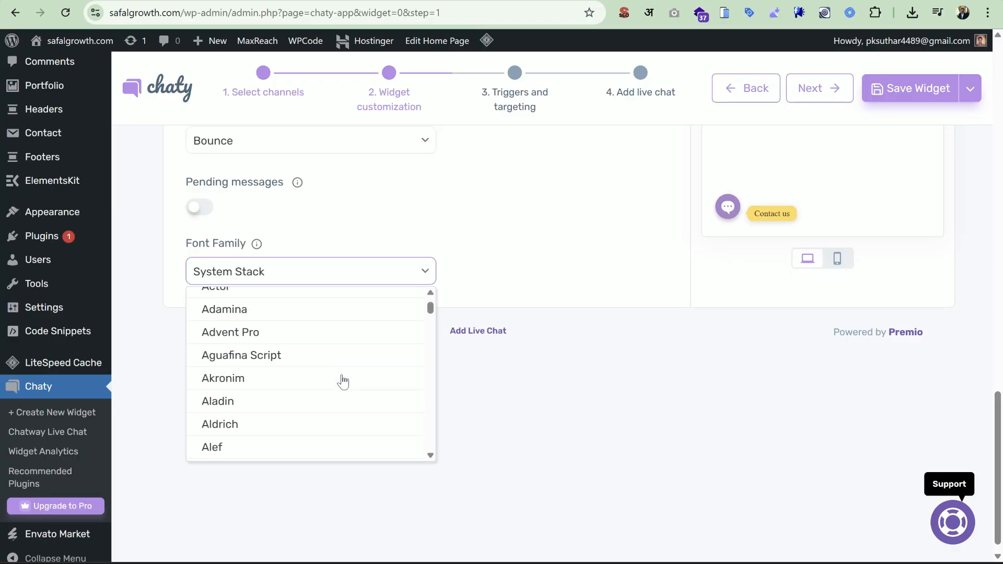
{"action": "left_click", "coordinate": [569, 193]}
Step: Finish the widget customization and proceed to the triggers and targeting step
{"action": "scroll", "coordinate": [502, 352], "scroll_direction": "up", "scroll_amount": 6}
{"action": "scroll", "coordinate": [503, 354], "scroll_direction": "up", "scroll_amount": 15}
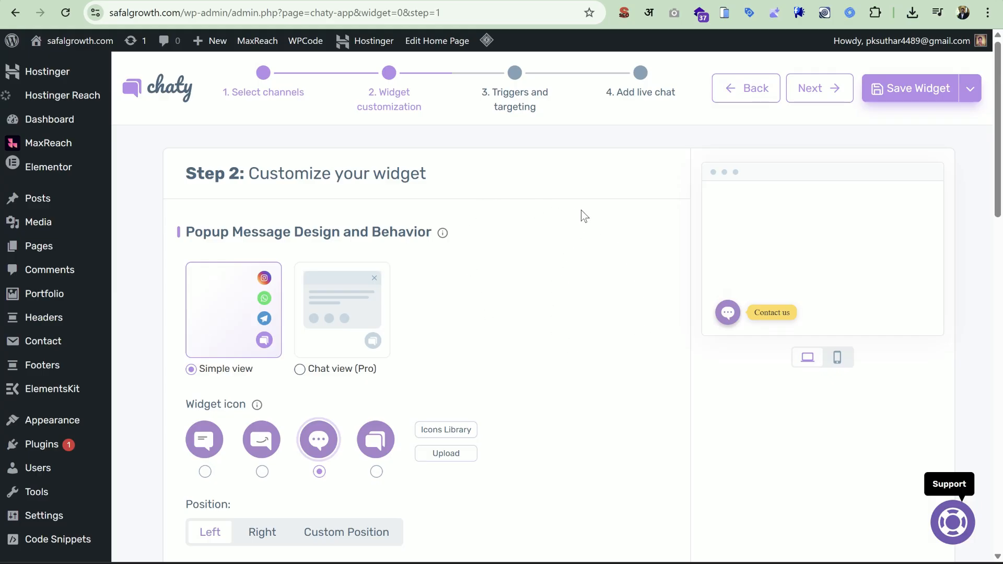
{"action": "left_click", "coordinate": [820, 102]}
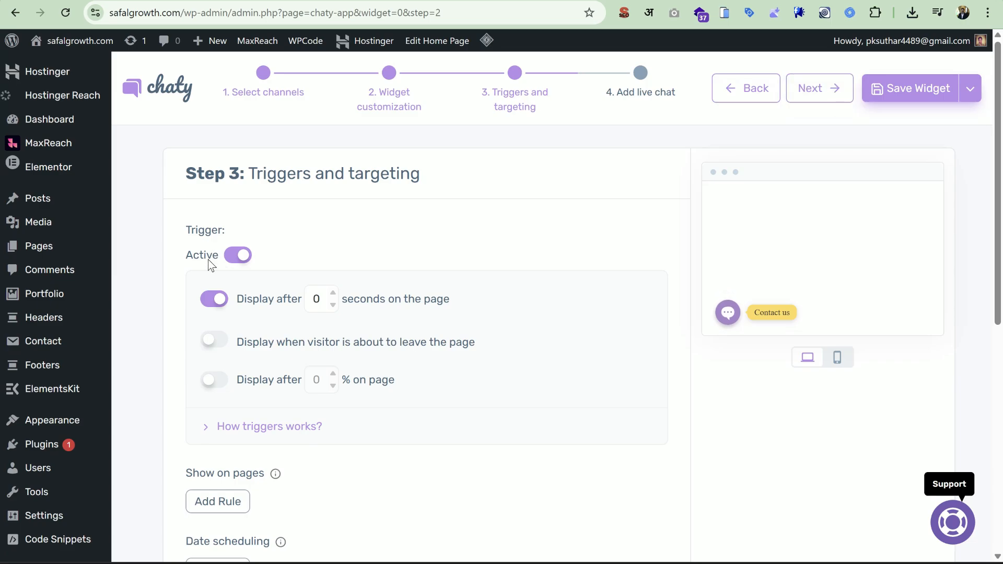
Step: Try adding a Show on pages rule, remove it and review the remaining targeting options
{"action": "scroll", "coordinate": [209, 264], "scroll_direction": "down", "scroll_amount": 1}
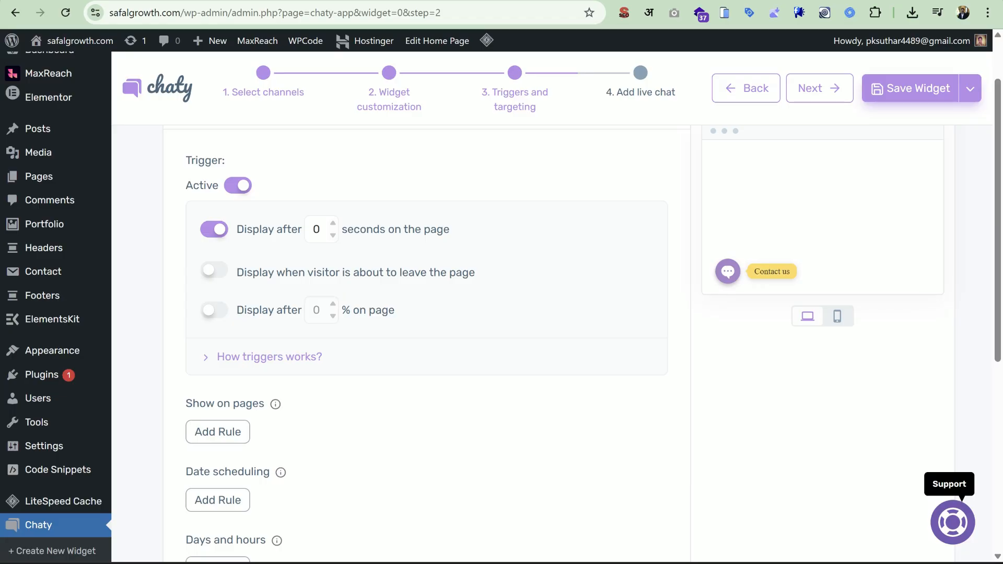
{"action": "scroll", "coordinate": [362, 306], "scroll_direction": "down", "scroll_amount": 4}
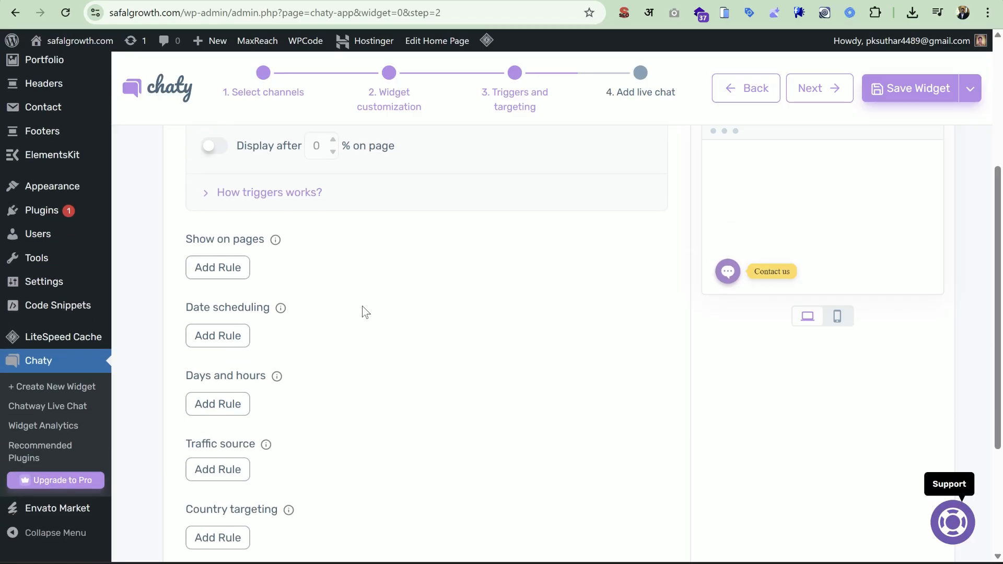
{"action": "scroll", "coordinate": [362, 305], "scroll_direction": "up", "scroll_amount": 1}
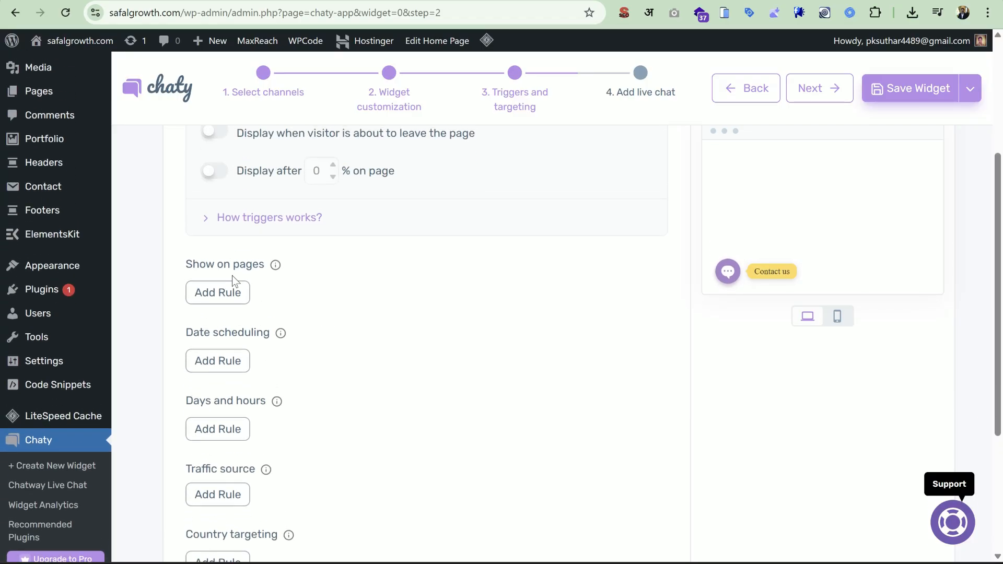
{"action": "left_click", "coordinate": [235, 294]}
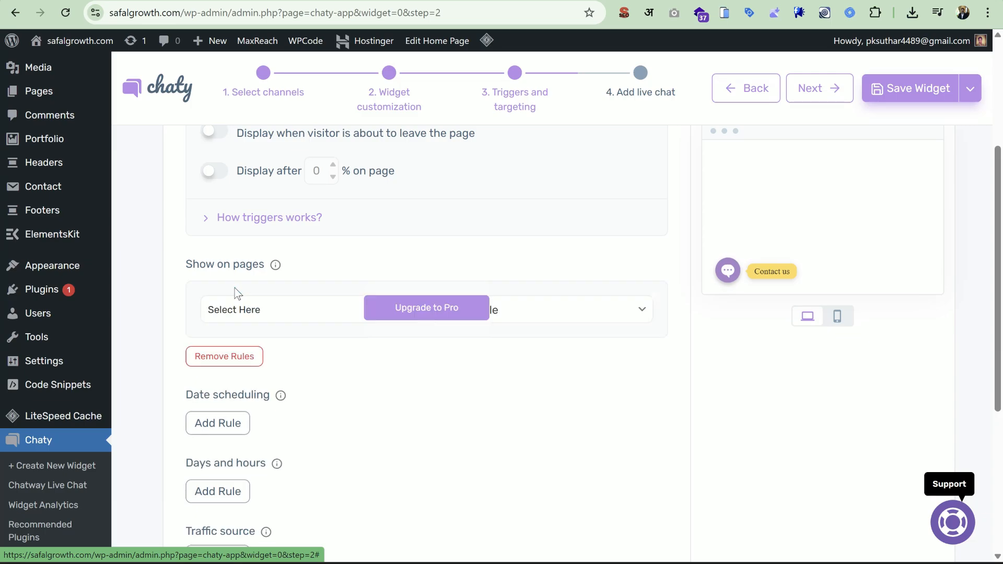
{"action": "left_click", "coordinate": [304, 315]}
{"action": "left_click", "coordinate": [233, 347]}
{"action": "left_click", "coordinate": [192, 353]}
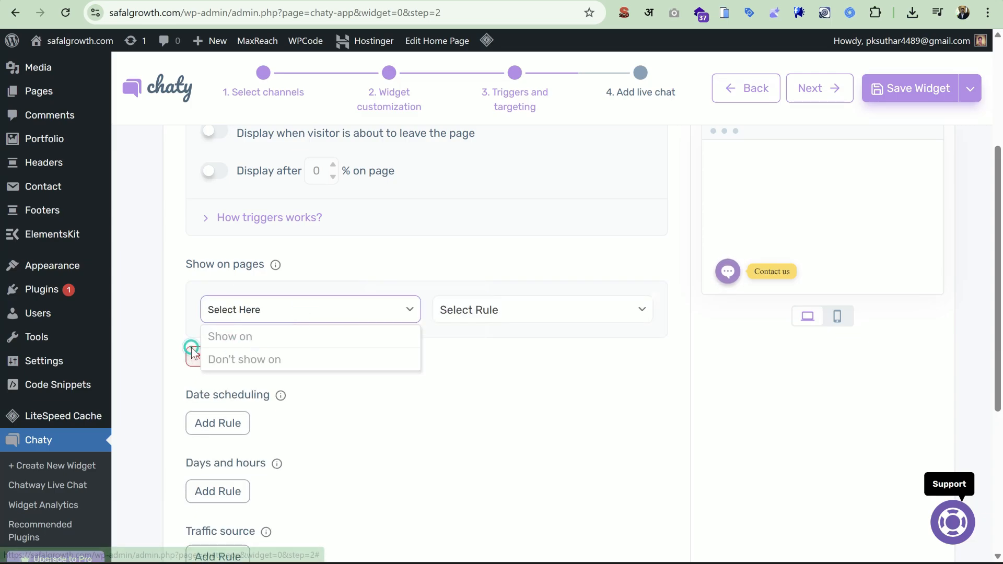
{"action": "scroll", "coordinate": [251, 313], "scroll_direction": "down", "scroll_amount": 4}
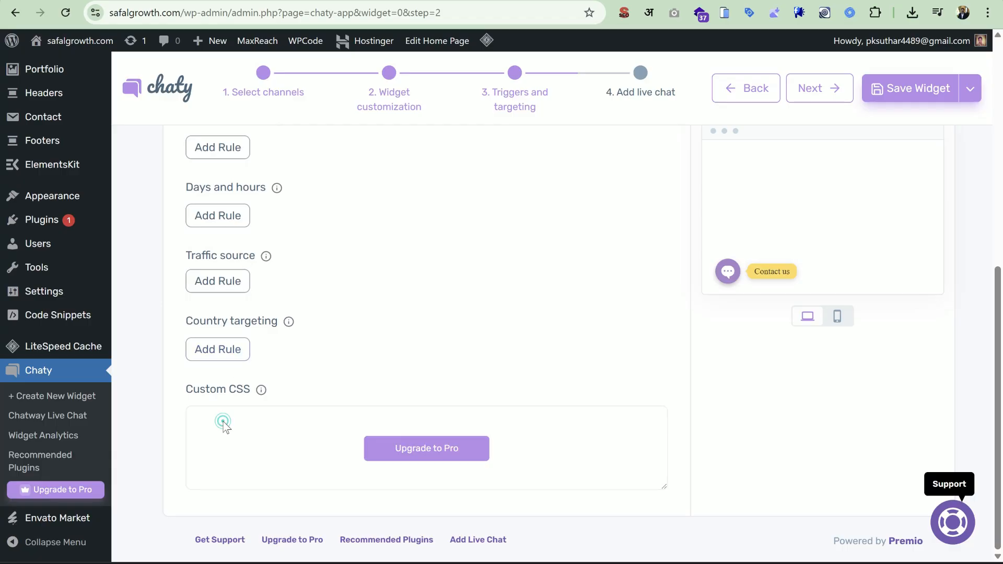
{"action": "scroll", "coordinate": [522, 364], "scroll_direction": "up", "scroll_amount": 8}
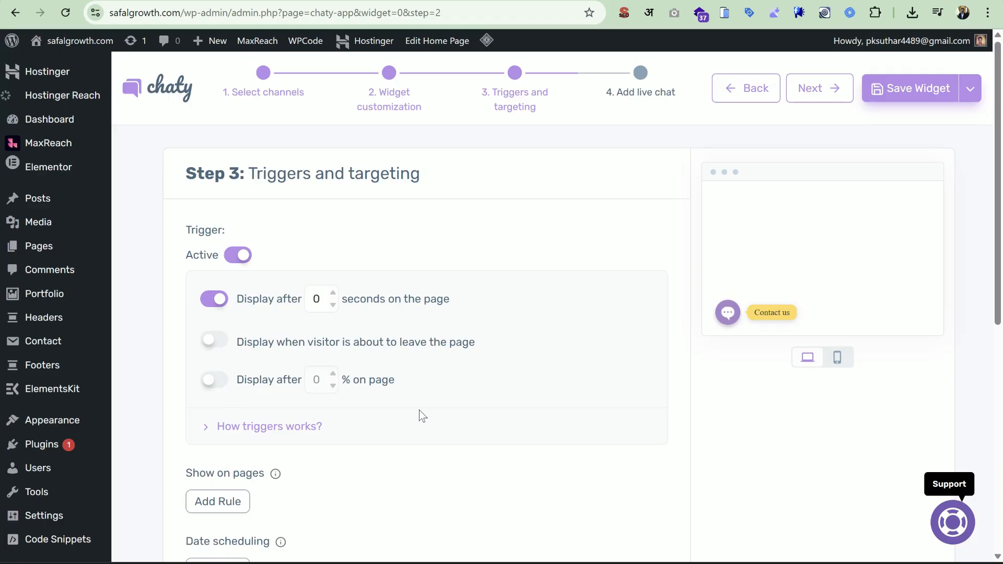
Step: Finish reviewing the triggers and targeting rules and proceed to the Add live chat step
{"action": "scroll", "coordinate": [571, 175], "scroll_direction": "down", "scroll_amount": 5}
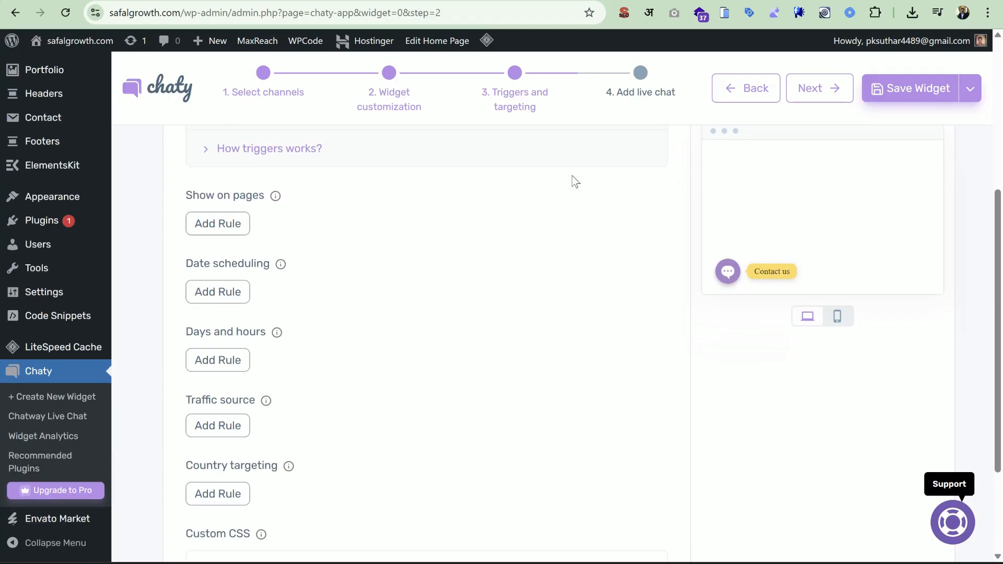
{"action": "scroll", "coordinate": [571, 176], "scroll_direction": "up", "scroll_amount": 5}
{"action": "left_click", "coordinate": [822, 103]}
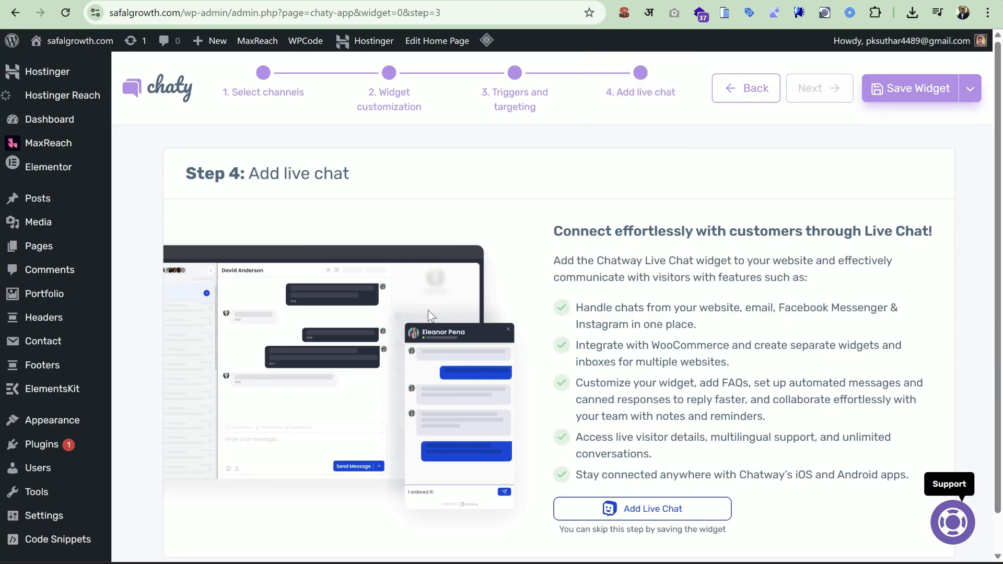
Step: Review the live chat offer, skip adding it and save the widget
{"action": "scroll", "coordinate": [428, 310], "scroll_direction": "down", "scroll_amount": 3}
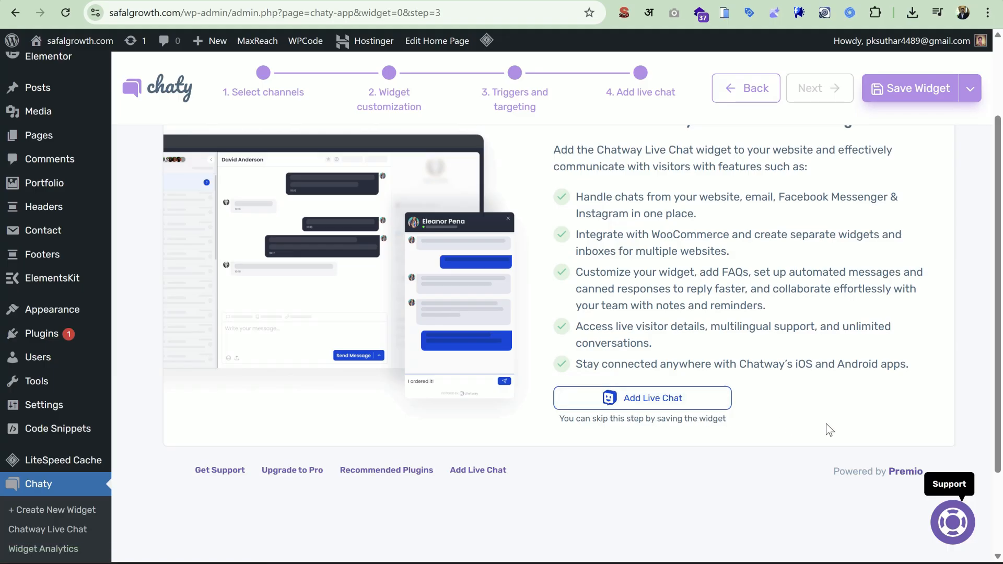
{"action": "scroll", "coordinate": [839, 350], "scroll_direction": "up", "scroll_amount": 3}
{"action": "left_click", "coordinate": [900, 89]}
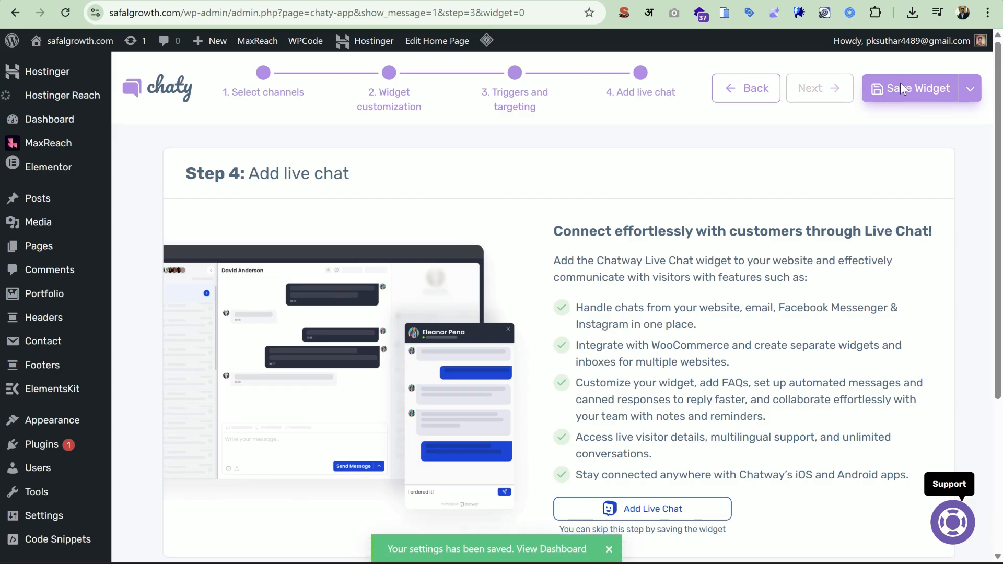
Step: Save the widget again and return to the Chaty dashboard
{"action": "scroll", "coordinate": [864, 252], "scroll_direction": "down", "scroll_amount": 1}
{"action": "scroll", "coordinate": [864, 252], "scroll_direction": "down", "scroll_amount": 4}
{"action": "scroll", "coordinate": [865, 253], "scroll_direction": "up", "scroll_amount": 5}
{"action": "left_click", "coordinate": [970, 87]}
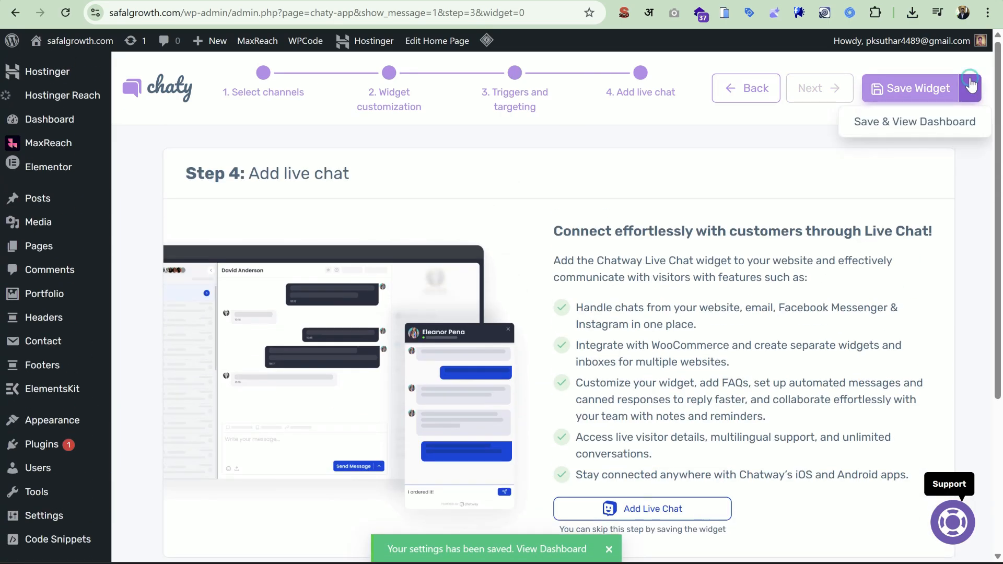
{"action": "left_click", "coordinate": [905, 128]}
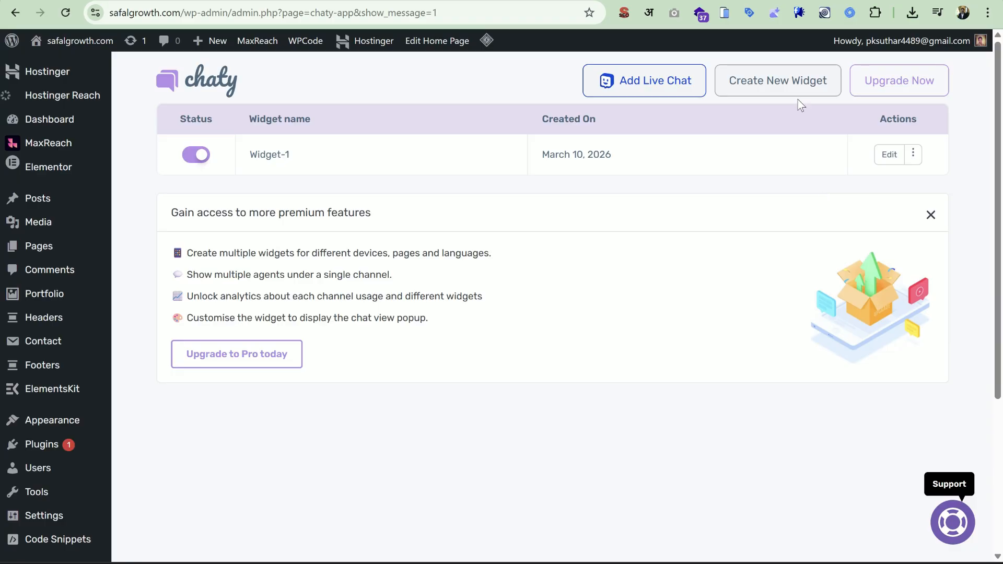
Step: Switch to the live safalgrowth.com home page and expand and collapse the contact widget to check its channels
{"action": "key", "text": "ctrl+Tab"}
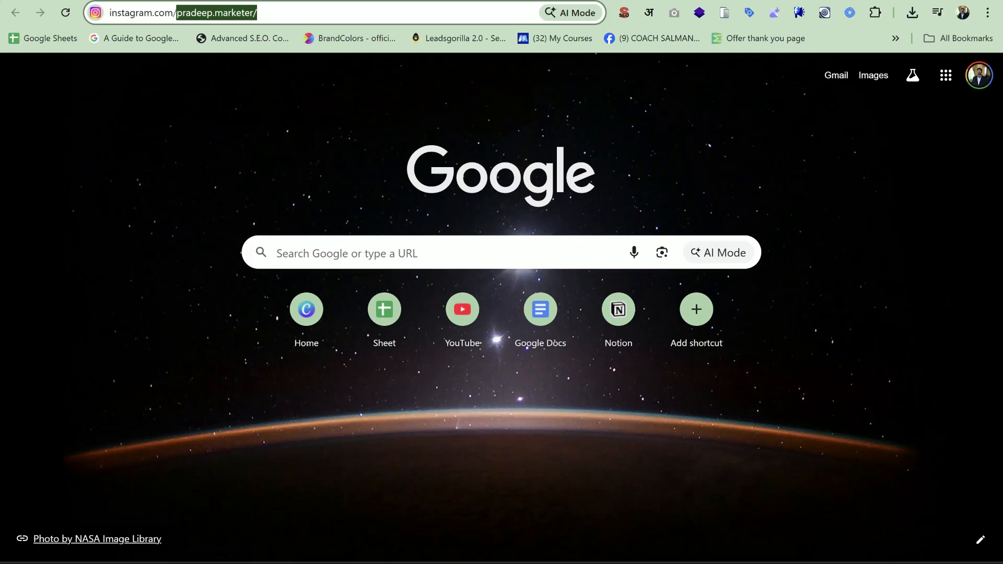
{"action": "key", "text": "ctrl+a"}
{"action": "key", "text": "ctrl+Tab"}
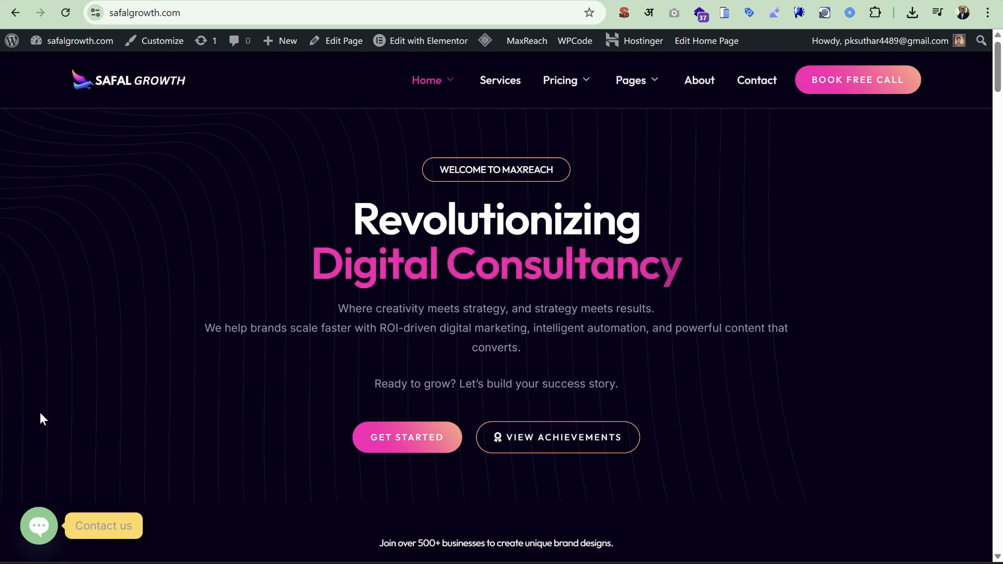
{"action": "left_click", "coordinate": [38, 525]}
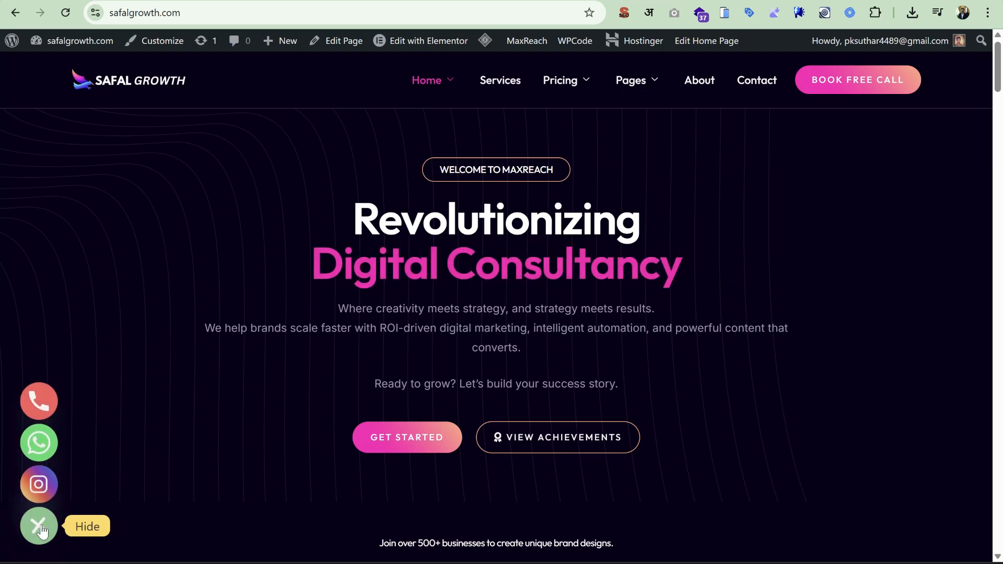
{"action": "left_click", "coordinate": [39, 525]}
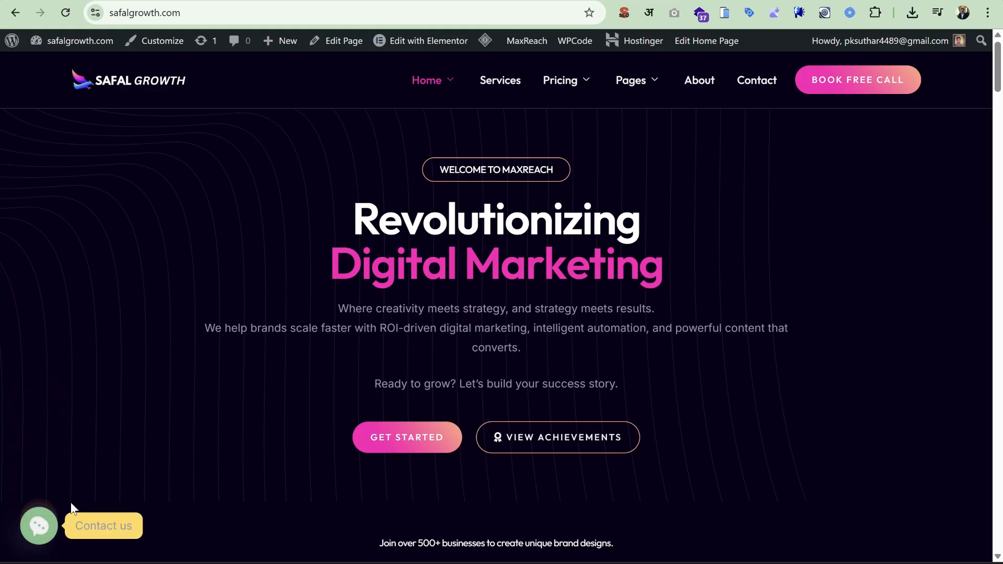
{"action": "left_click", "coordinate": [38, 525]}
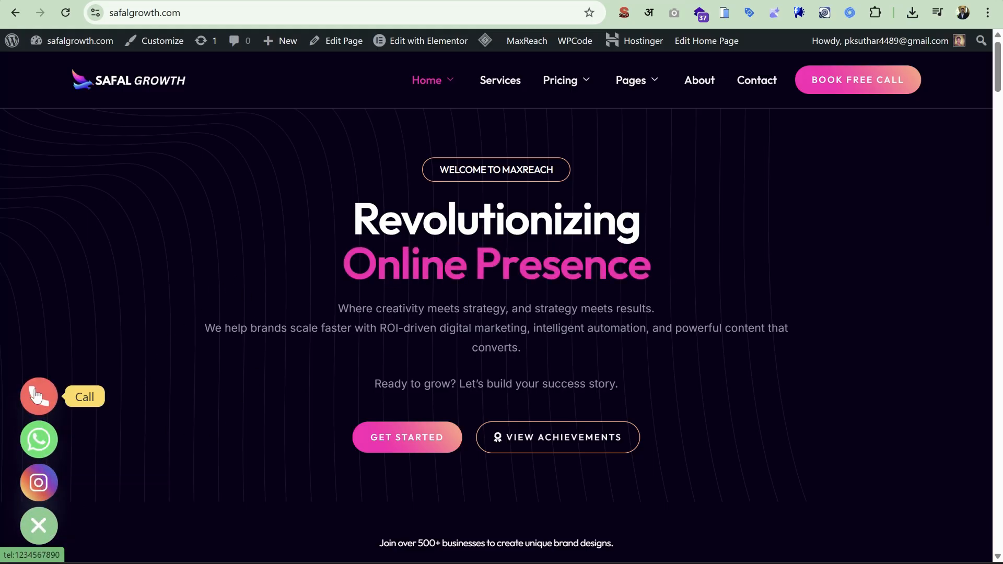
{"action": "left_click", "coordinate": [37, 526]}
{"action": "left_click", "coordinate": [37, 526]}
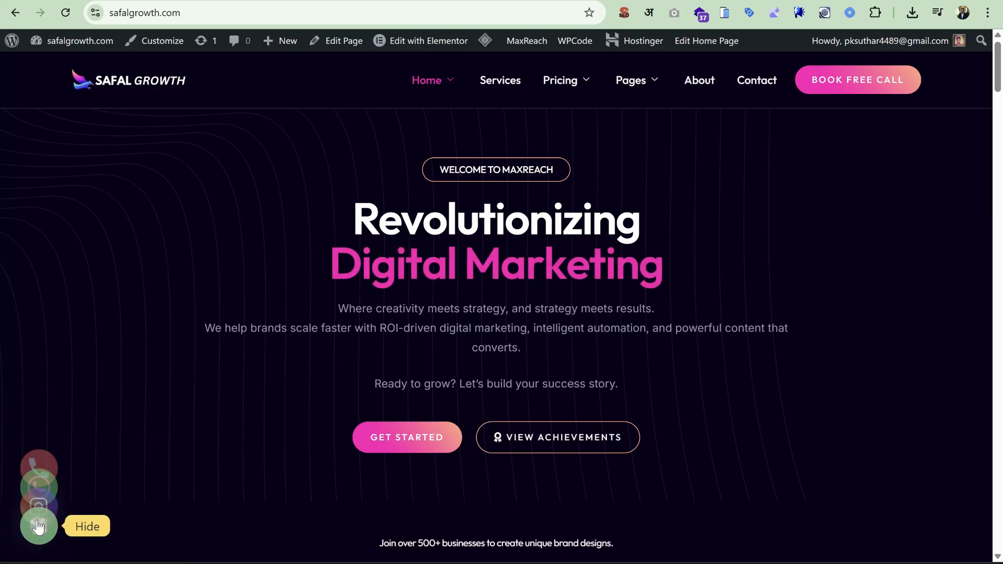
{"action": "left_click", "coordinate": [38, 526]}
{"action": "left_click", "coordinate": [38, 527]}
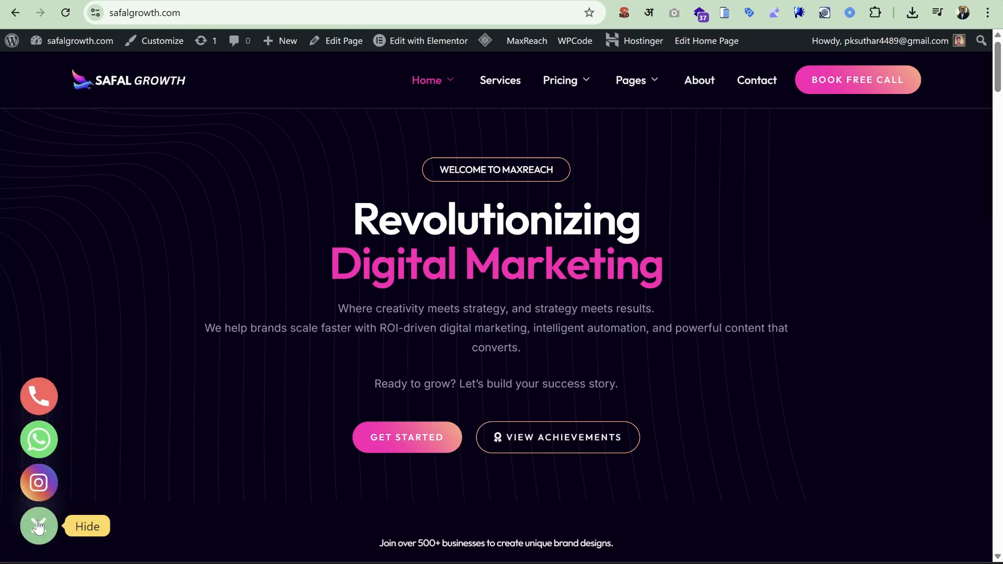
Step: Open and close the widget's WhatsApp chat popup, and test the Call channel, cancelling the application request
{"action": "left_click", "coordinate": [53, 436]}
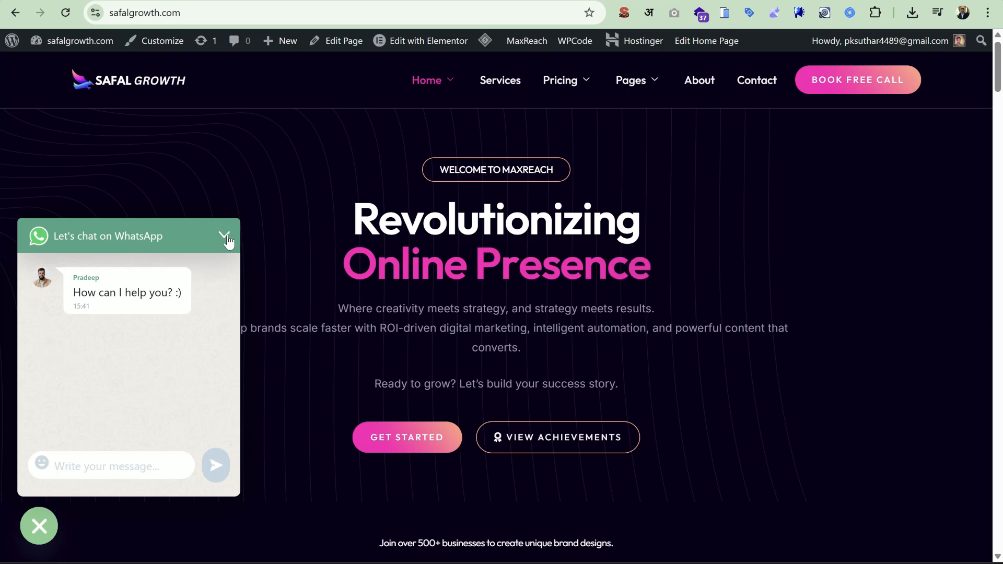
{"action": "left_click", "coordinate": [226, 236]}
{"action": "left_click", "coordinate": [39, 525]}
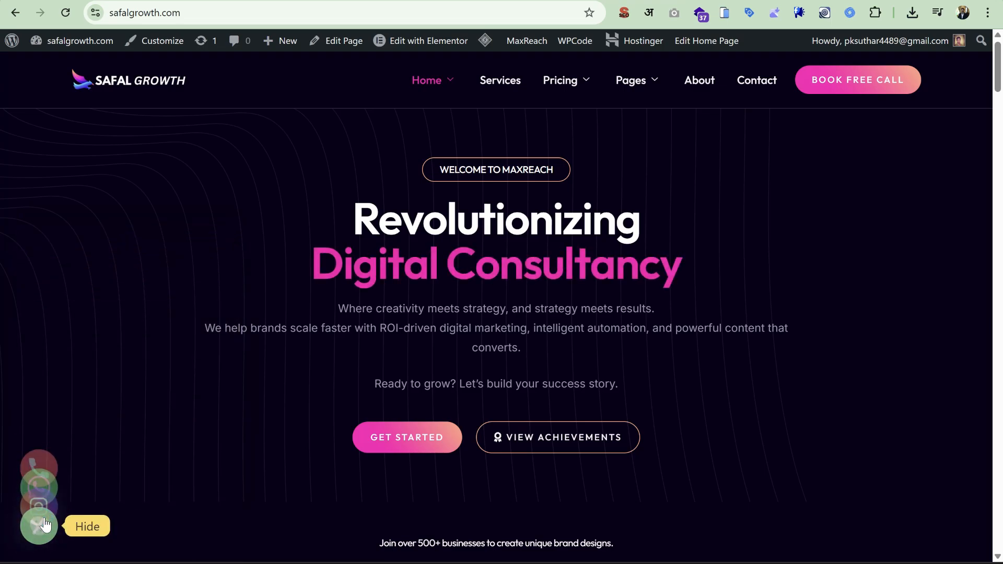
{"action": "left_click", "coordinate": [39, 396]}
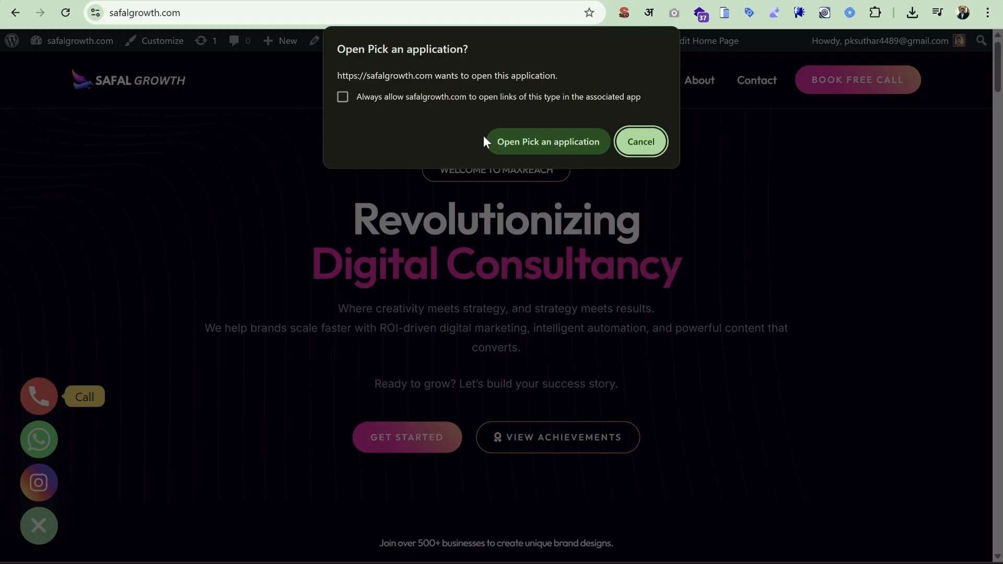
{"action": "left_click", "coordinate": [631, 141]}
Step: Test the widget's Instagram channel, close the opened profile, and check the widget's position along the home page
{"action": "left_click", "coordinate": [44, 483]}
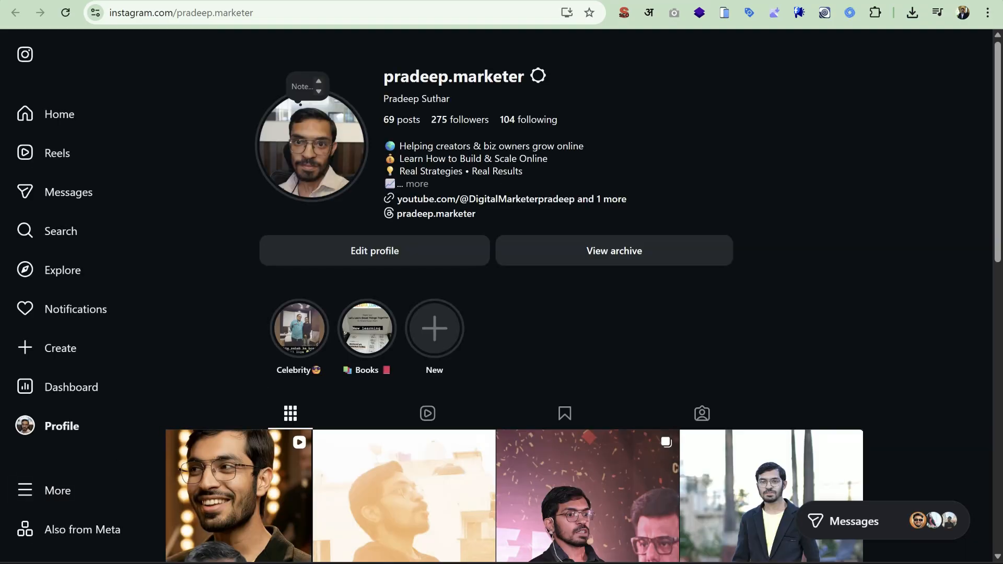
{"action": "key", "text": "ctrl+w"}
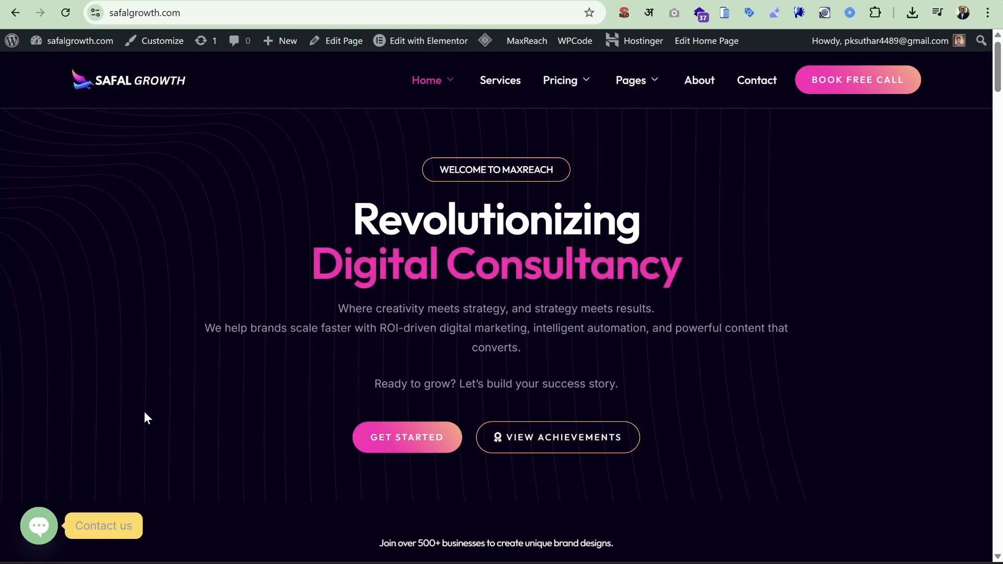
{"action": "scroll", "coordinate": [143, 411], "scroll_direction": "down", "scroll_amount": 15}
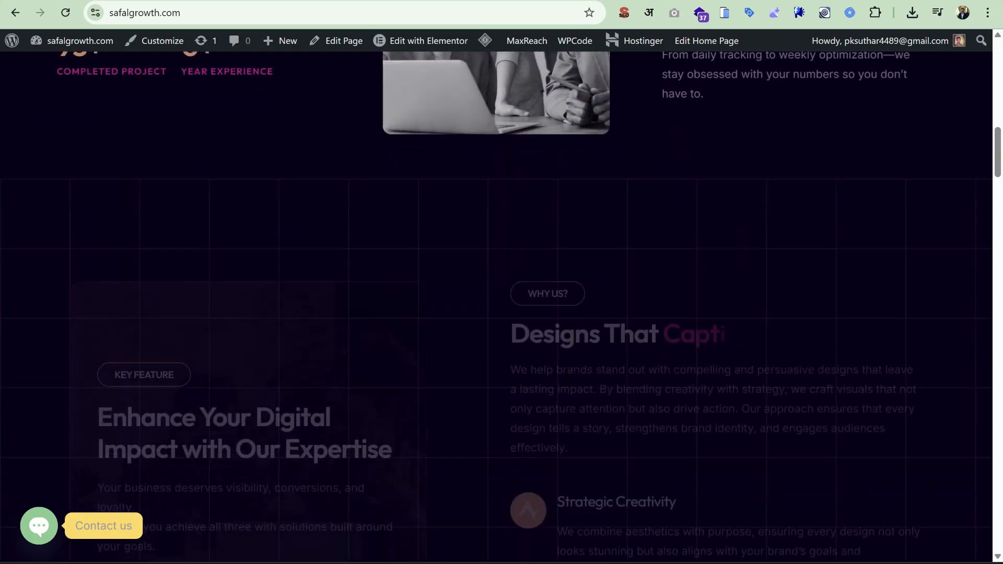
{"action": "scroll", "coordinate": [145, 412], "scroll_direction": "up", "scroll_amount": 15}
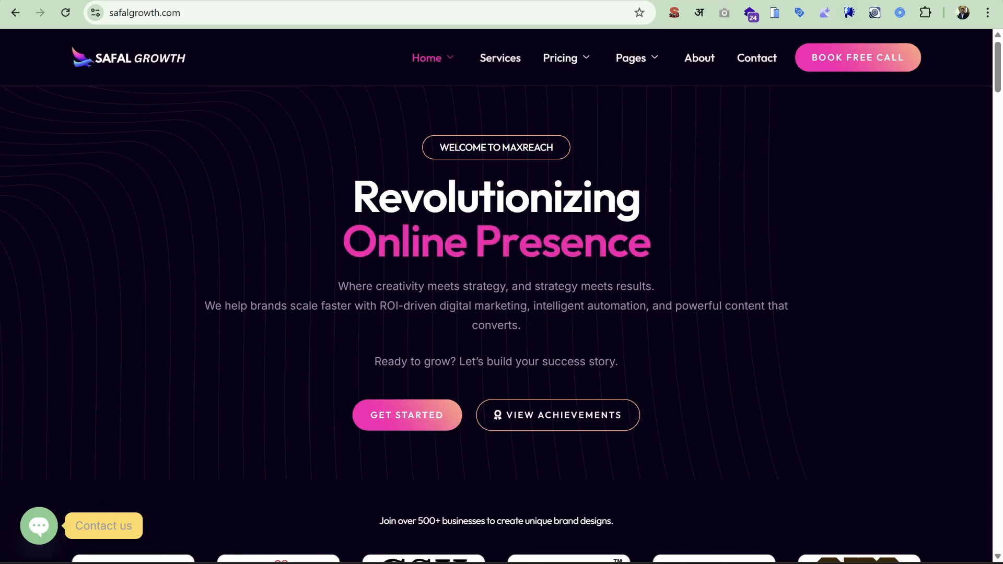
Step: Preview the home page in the mobile simulator and expand and collapse the contact widget there
{"action": "left_click", "coordinate": [773, 14]}
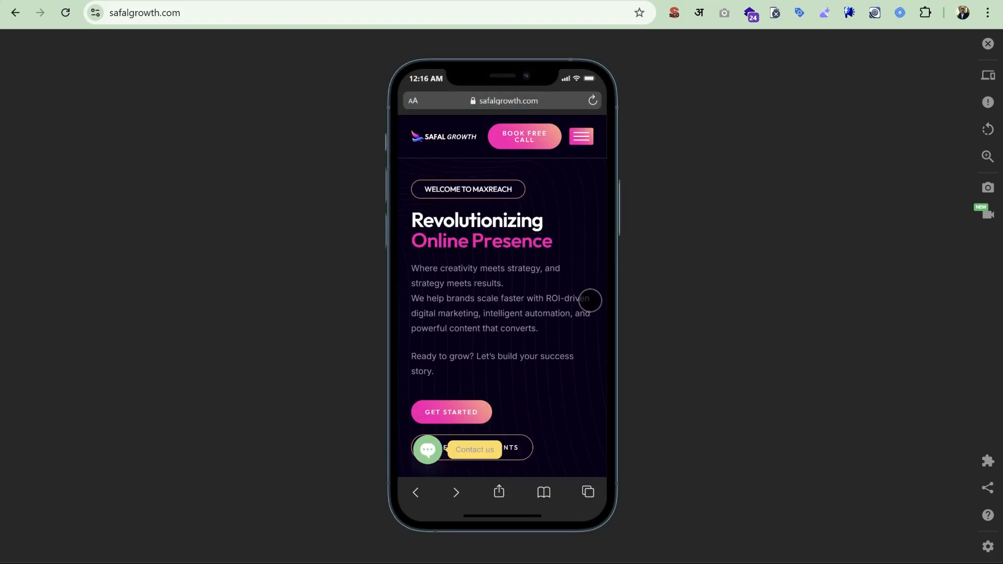
{"action": "left_click", "coordinate": [428, 449]}
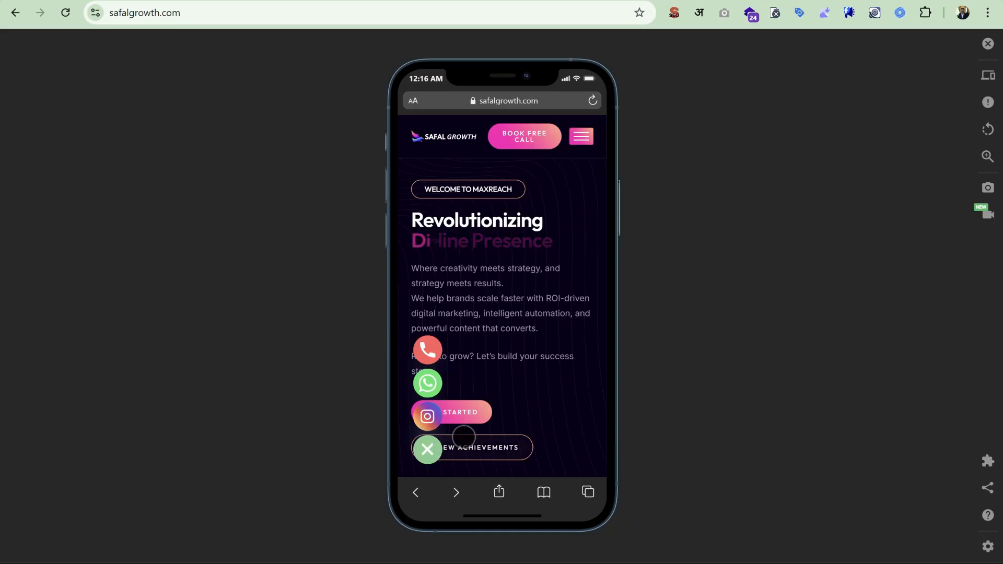
{"action": "left_click", "coordinate": [426, 448]}
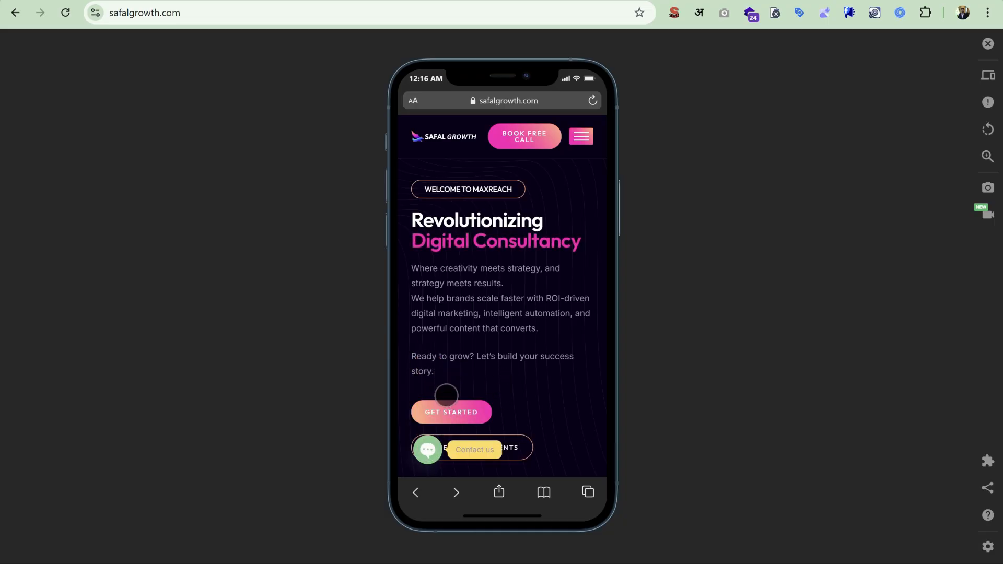
{"action": "left_click", "coordinate": [427, 449]}
{"action": "left_click", "coordinate": [425, 450]}
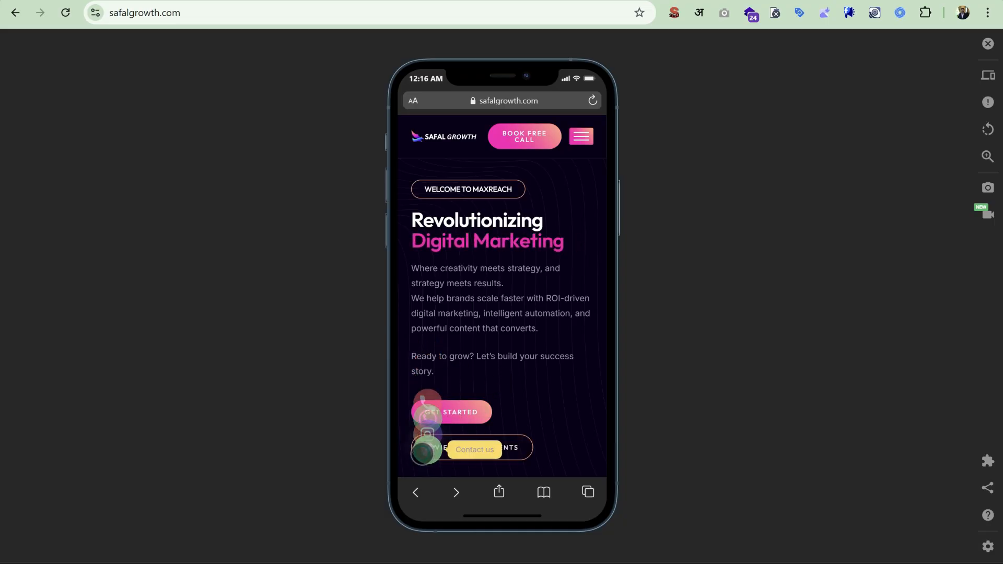
Step: Check the mobile contact widget over the Our Work Principles section, repeatedly showing and hiding its channels
{"action": "scroll", "coordinate": [559, 389], "scroll_direction": "down", "scroll_amount": 2}
{"action": "left_click", "coordinate": [427, 492]}
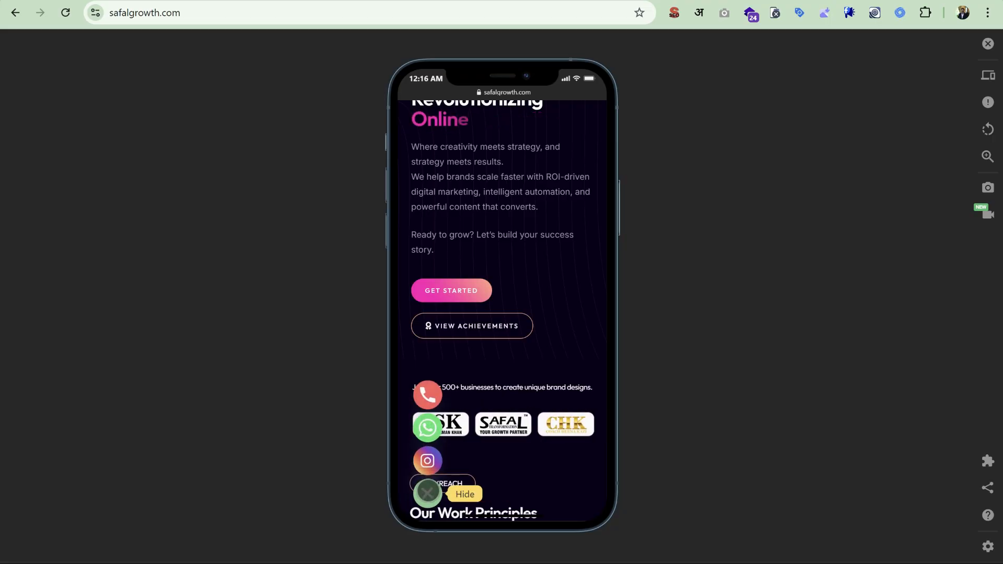
{"action": "scroll", "coordinate": [531, 327], "scroll_direction": "down", "scroll_amount": 4}
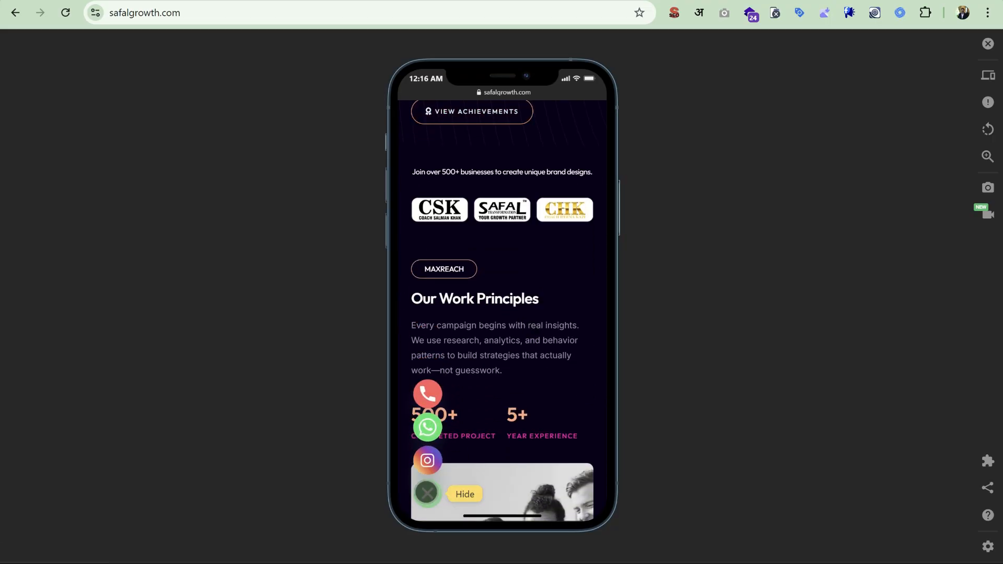
{"action": "left_click", "coordinate": [427, 493]}
{"action": "left_click", "coordinate": [430, 494]}
{"action": "left_click", "coordinate": [429, 493]}
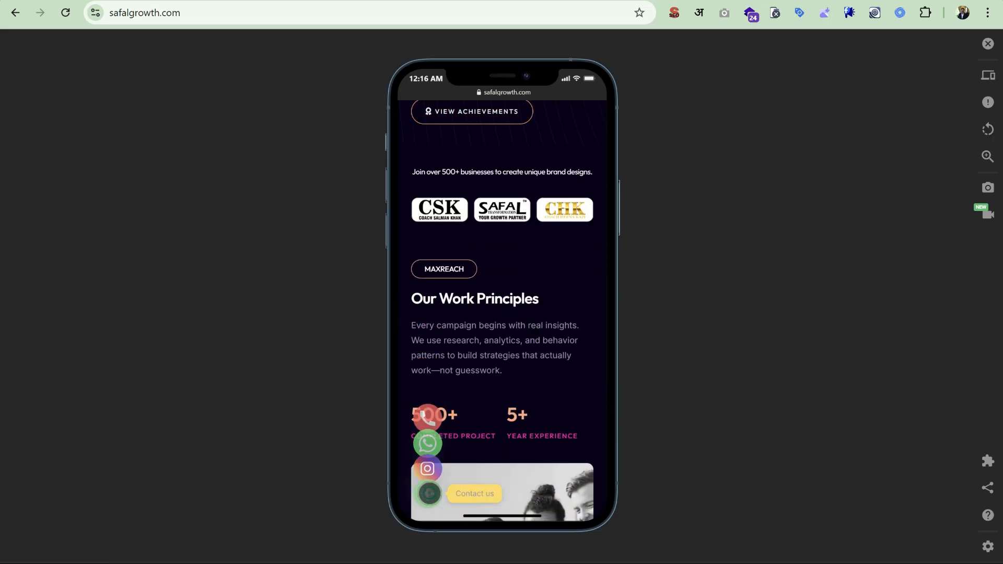
{"action": "left_click", "coordinate": [429, 494]}
Step: Examine how the contact widget behaves over the lower sections of the mobile page, down to the SEO service card
{"action": "scroll", "coordinate": [459, 471], "scroll_direction": "down", "scroll_amount": 11}
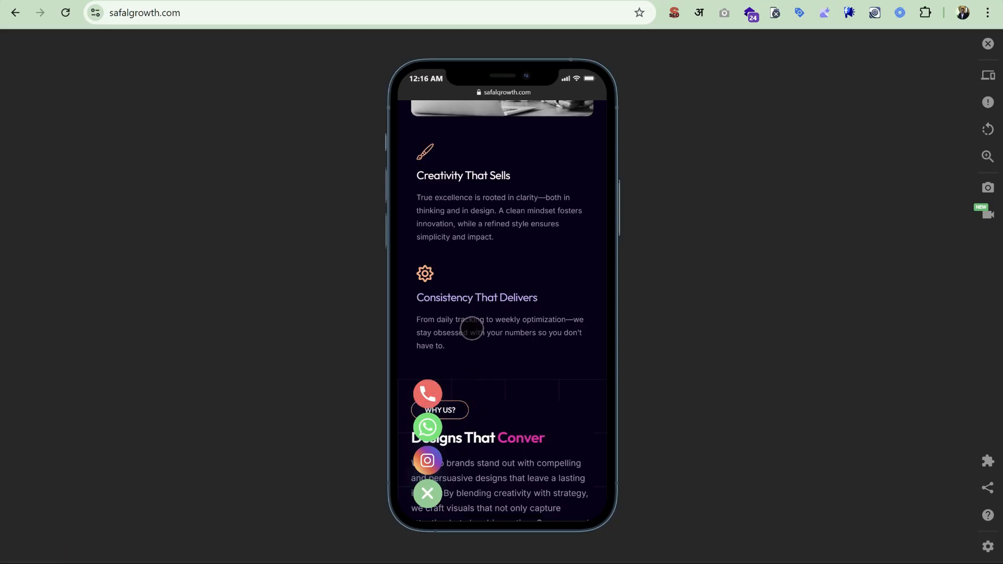
{"action": "scroll", "coordinate": [473, 327], "scroll_direction": "down", "scroll_amount": 10}
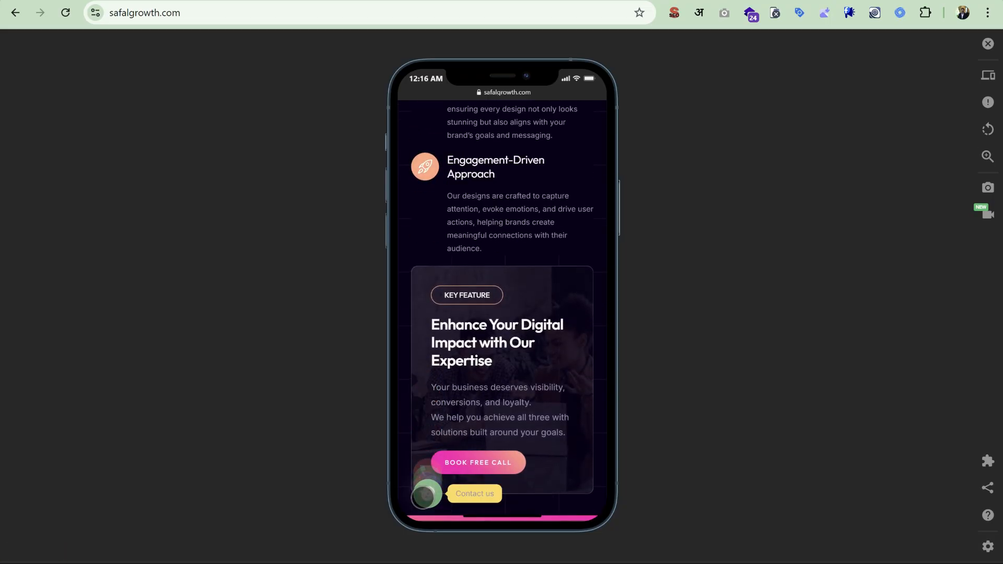
{"action": "scroll", "coordinate": [499, 411], "scroll_direction": "down", "scroll_amount": 6}
{"action": "scroll", "coordinate": [501, 410], "scroll_direction": "down", "scroll_amount": 6}
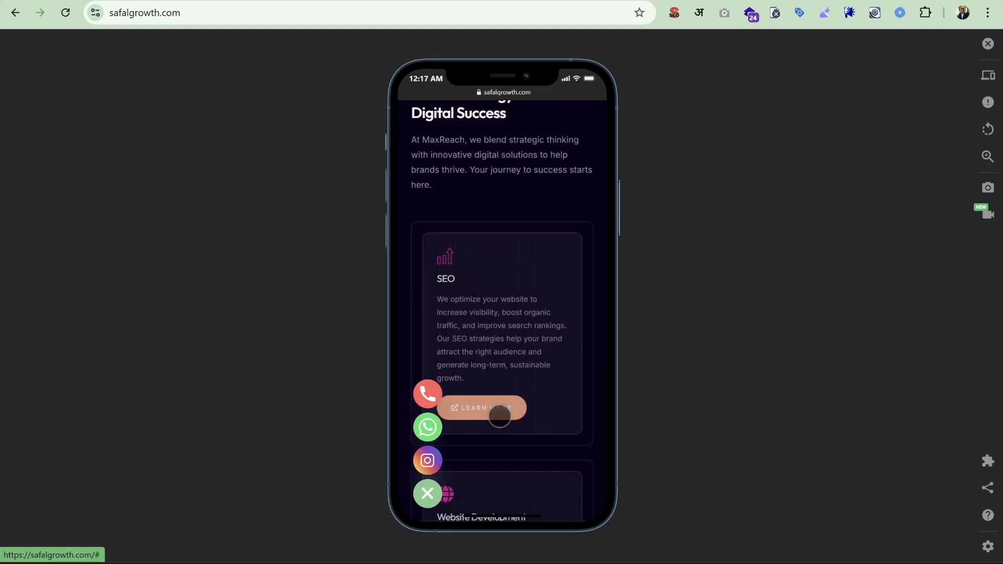
{"action": "scroll", "coordinate": [500, 414], "scroll_direction": "up", "scroll_amount": 5}
{"action": "scroll", "coordinate": [499, 416], "scroll_direction": "down", "scroll_amount": 2}
{"action": "scroll", "coordinate": [500, 415], "scroll_direction": "up", "scroll_amount": 4}
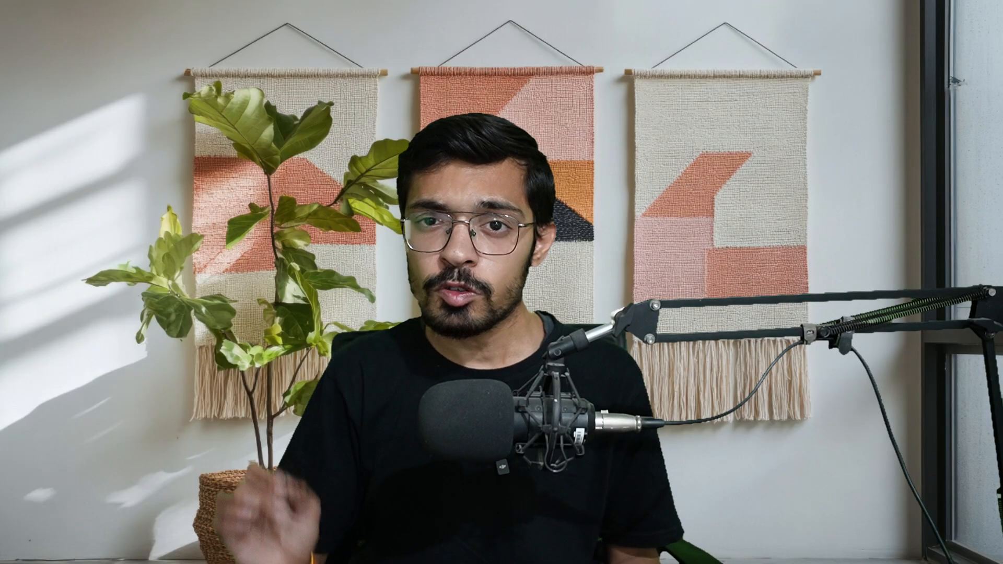